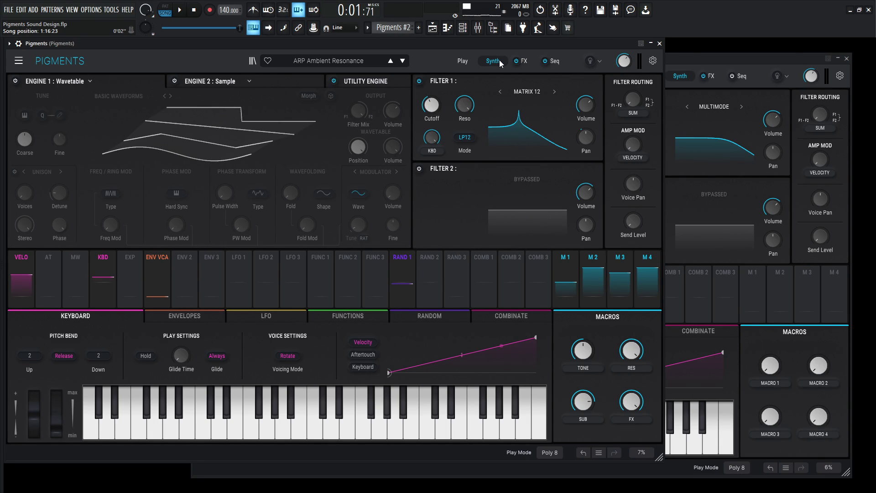
Play the ARP Ambient Resonance pattern several times to hear the reference sound, stopping playback between listens.
key("space")
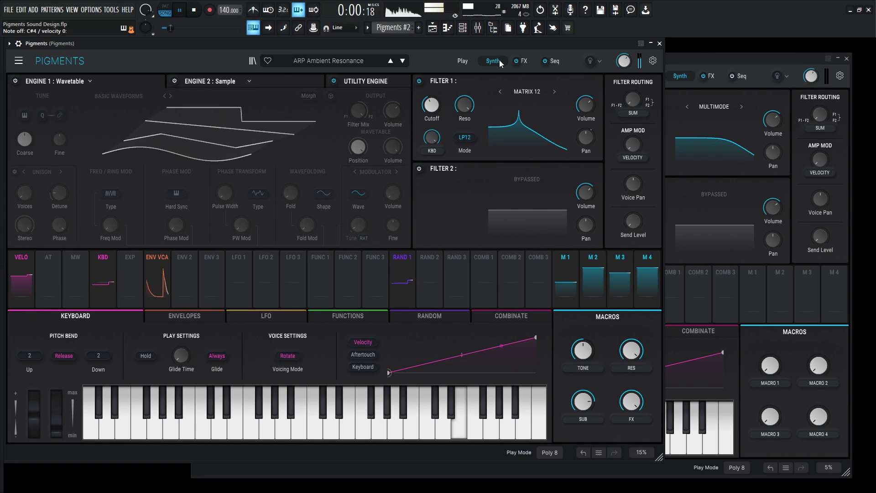
key("space")
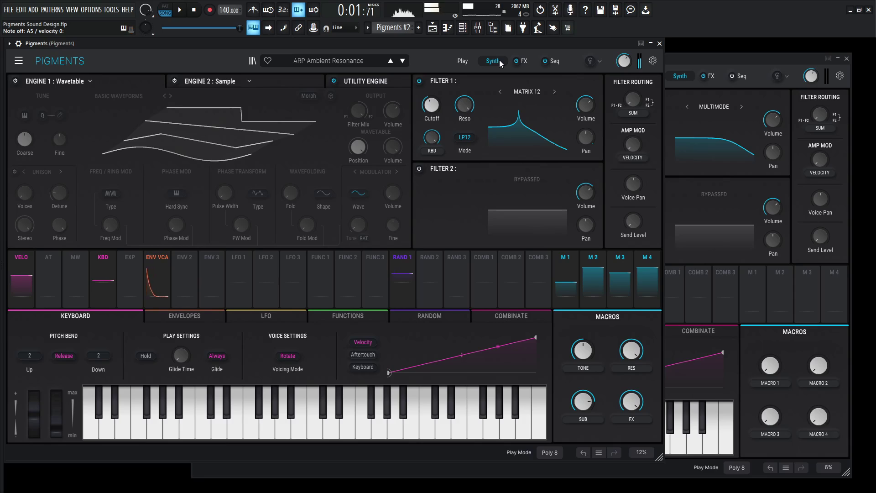
key("space")
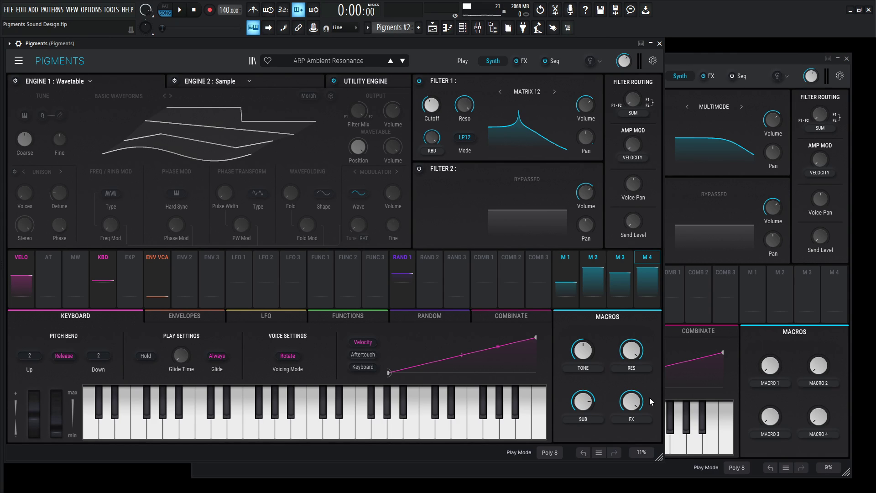
Start a new default preset in the Pigments #2 instance and return to the ARP Ambient Resonance instance.
left_click(710, 61)
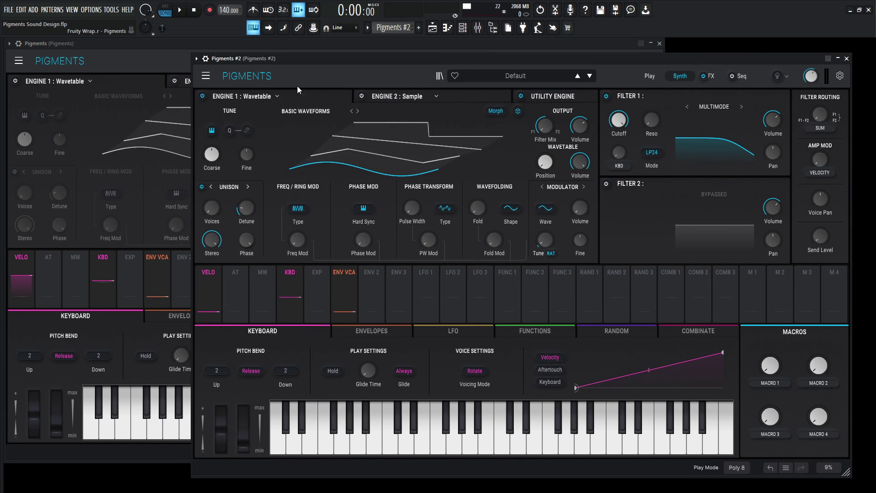
left_click(205, 76)
left_click(210, 89)
left_click(223, 48)
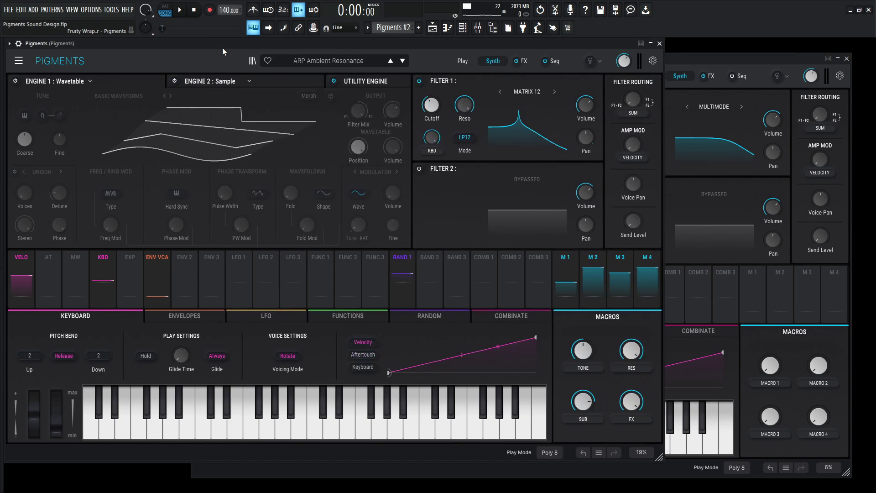
Bypass the whole FX section of ARP Ambient Resonance and show its Utility Engine settings.
left_click(516, 61)
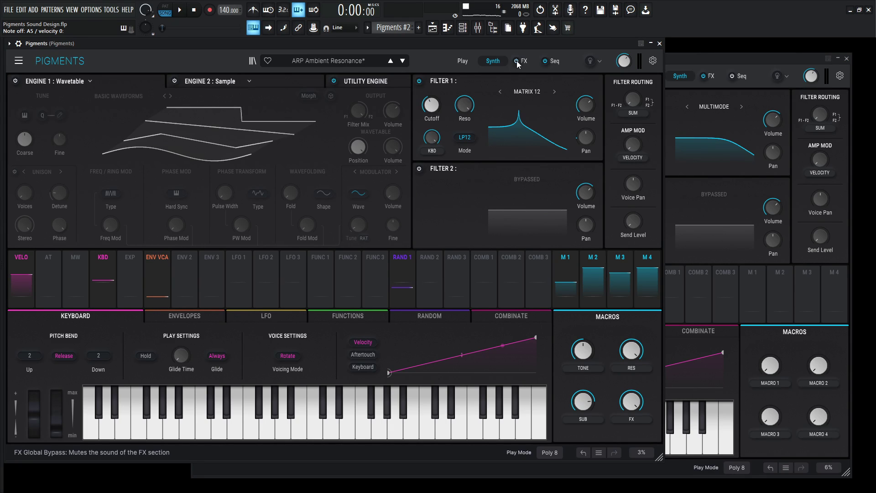
left_click(394, 81)
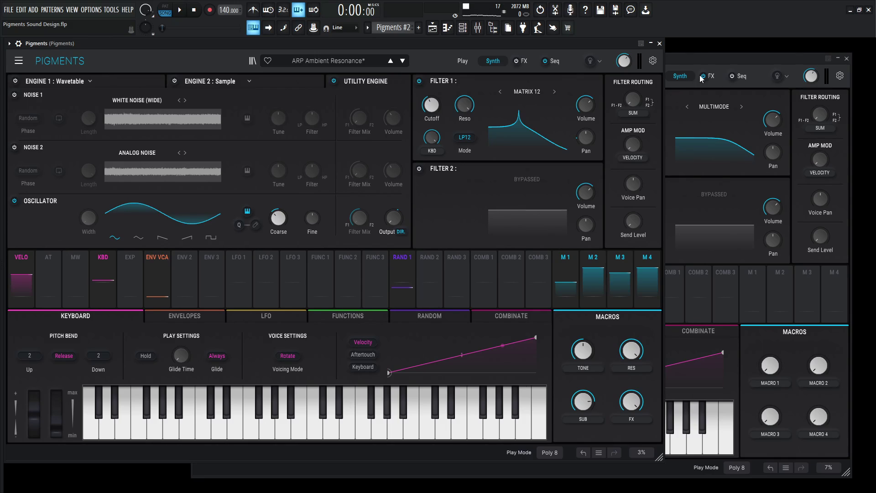
In the Pigments #2 instance, turn off Engine 1 and show the Utility Engine settings.
left_click(699, 59)
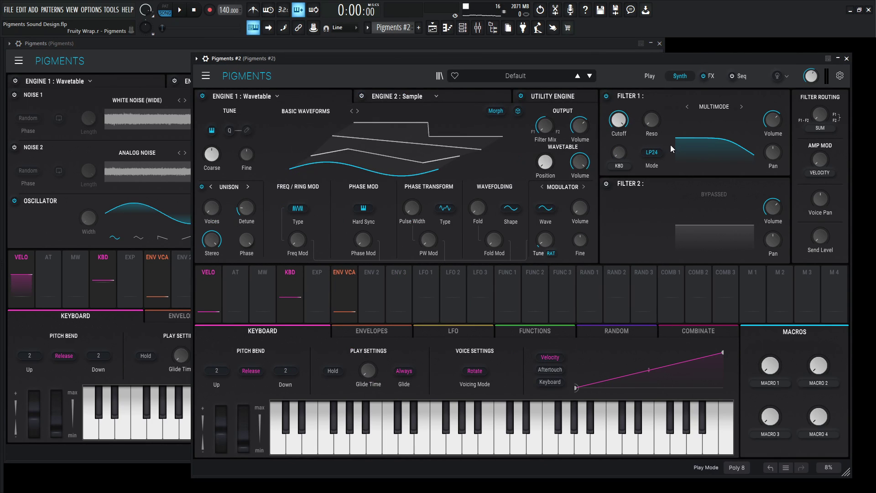
left_click(202, 96)
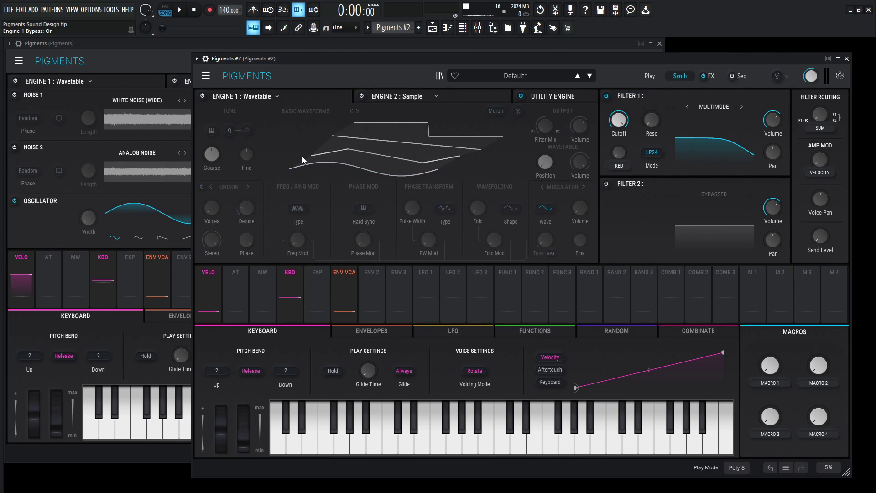
left_click(552, 98)
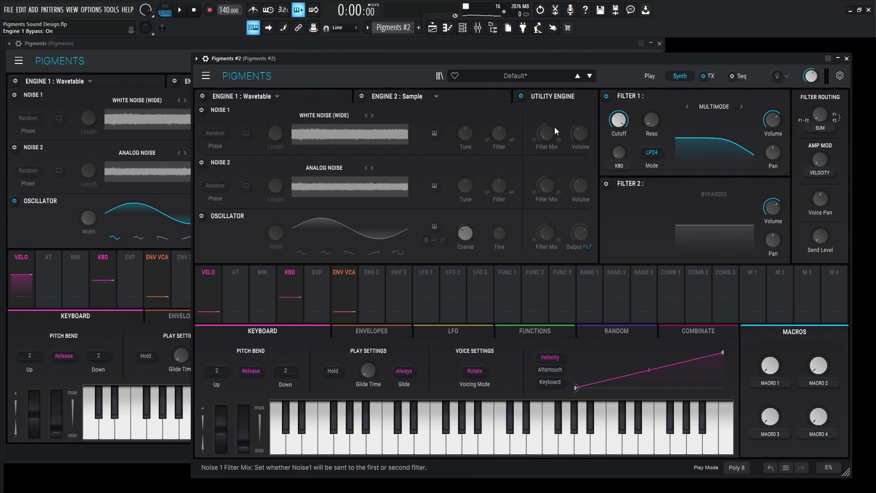
In the ARP Ambient Resonance instance, set the SUB macro to 0.00.
left_click(177, 55)
left_click_drag(583, 401, 583, 429)
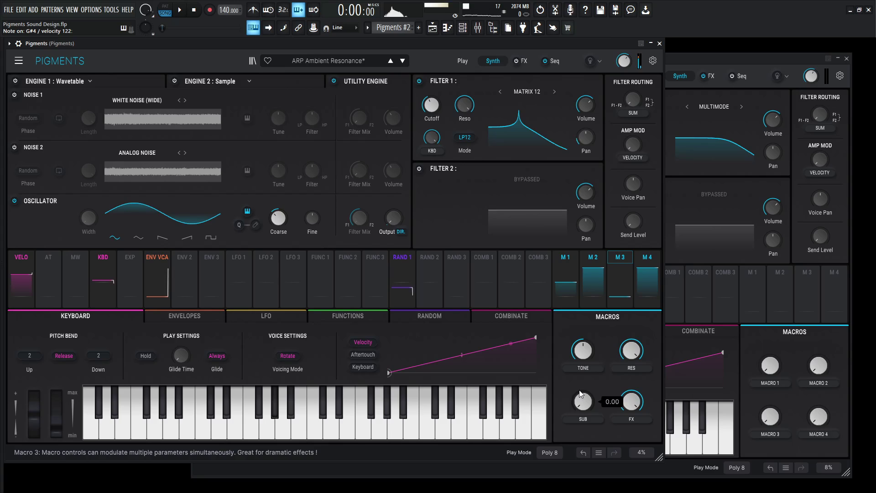
mouse_move(632, 183)
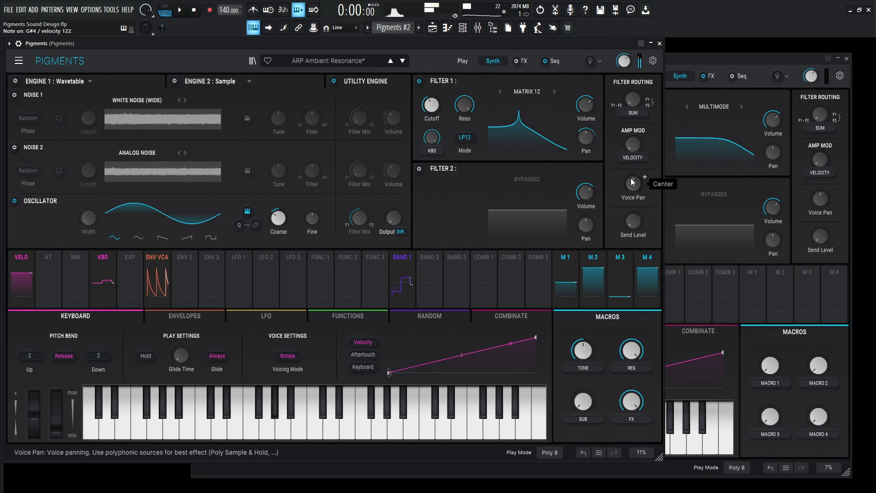
In Pigments #2, set Filter 1 to the Matrix 12 type in LP12 mode with high resonance.
left_click(680, 58)
left_click(740, 107)
left_click(738, 107)
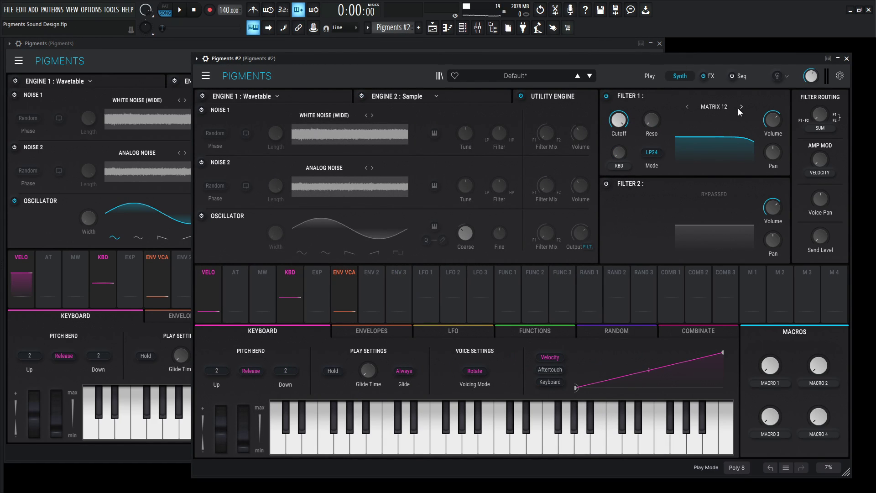
left_click(653, 154)
left_click(606, 195)
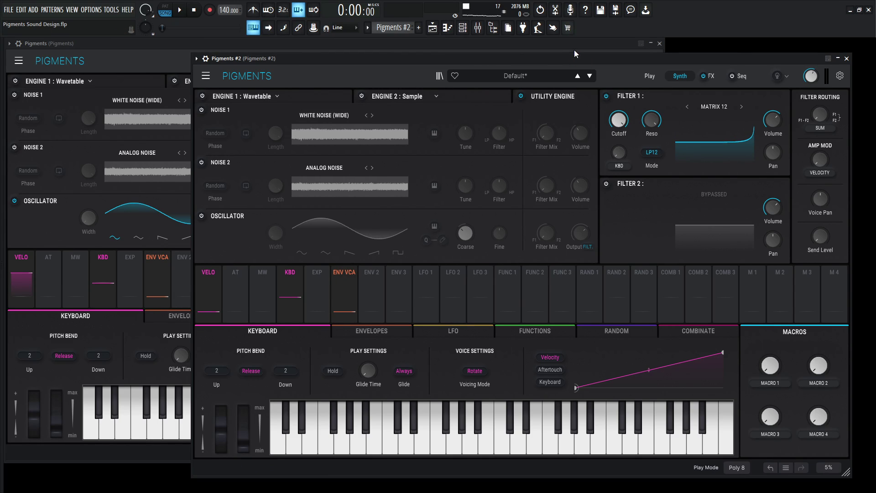
Lower the Filter 1 cutoff in Pigments #2 and compare it with the cutoff of ARP Ambient Resonance.
mouse_move(620, 125)
left_click_drag(620, 126, 620, 176)
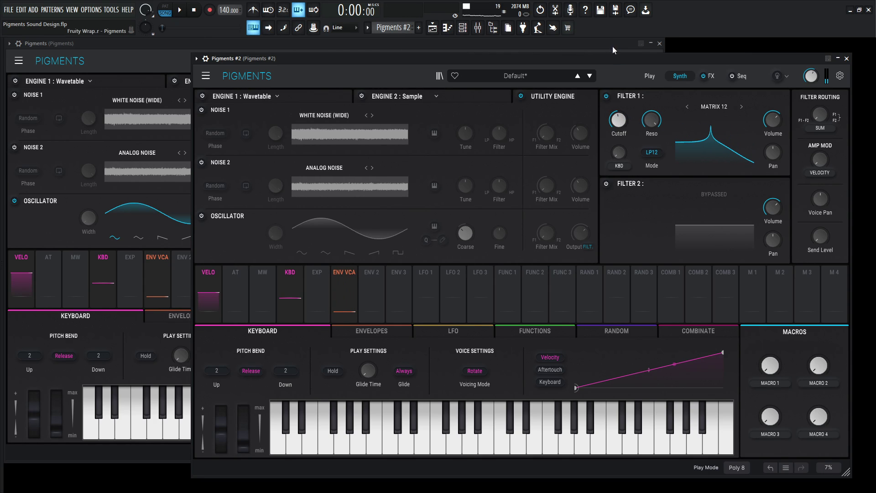
left_click(612, 46)
mouse_move(432, 113)
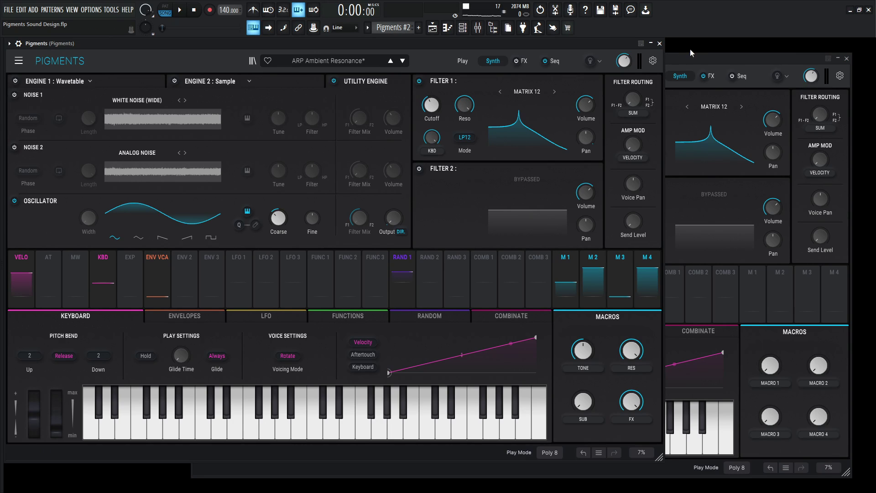
In Pigments #2, activate Engine 1 as an Analog engine and set the Filter 1 cutoff to 291 Hz.
left_click(693, 61)
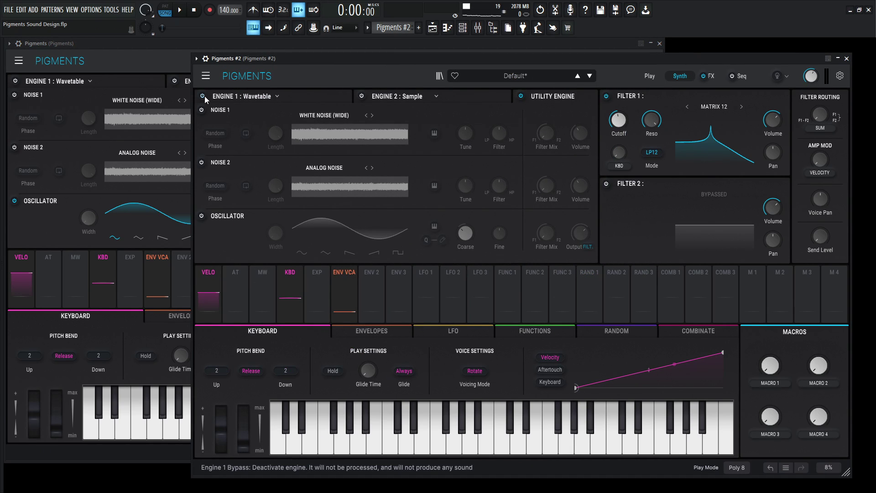
left_click(244, 97)
left_click(224, 133)
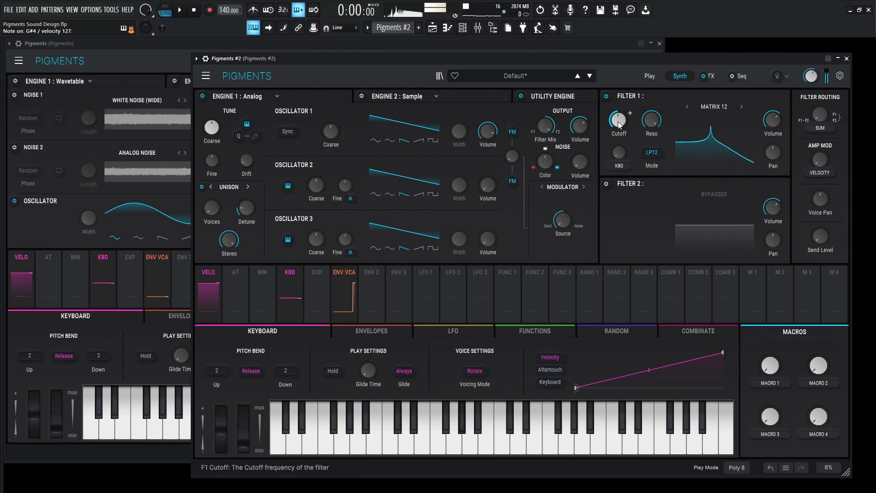
mouse_move(618, 120)
left_mouse_down()
mouse_move(618, 132)
mouse_move(630, 113)
mouse_move(621, 124)
left_mouse_up()
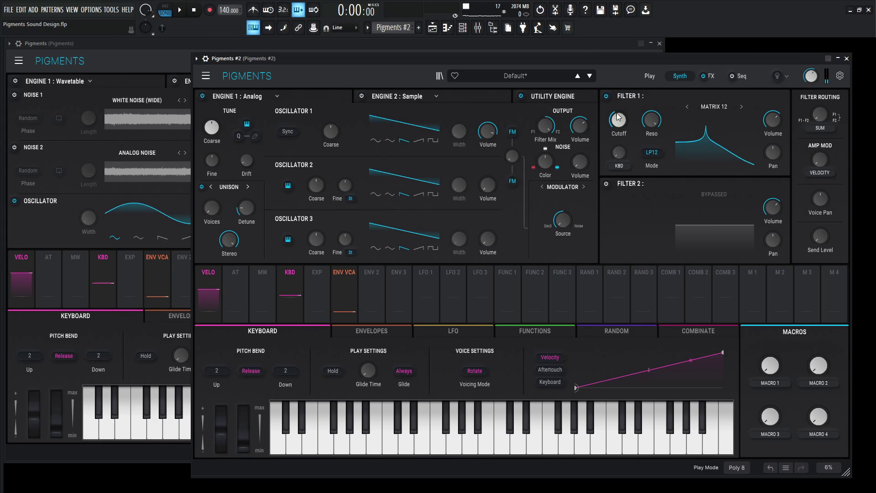
mouse_move(619, 123)
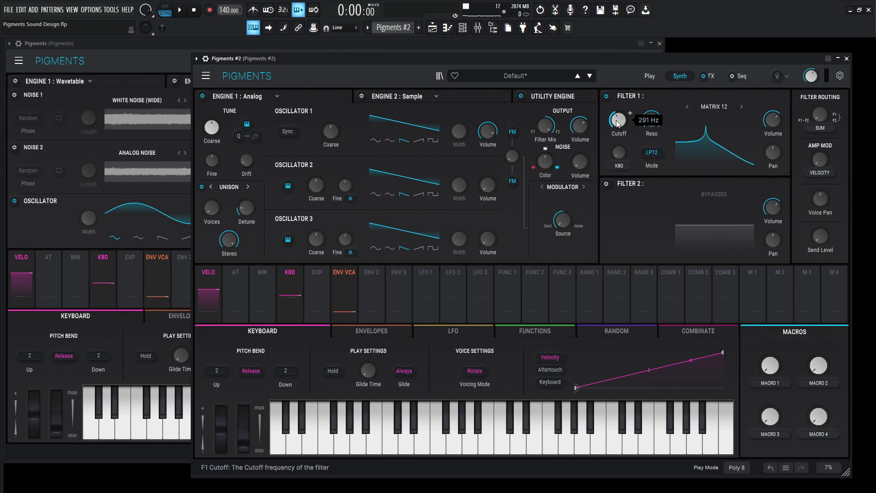
Raise the FM amount of Filter 1 with KBD as its source, and turn off Engine 1.
mouse_move(617, 152)
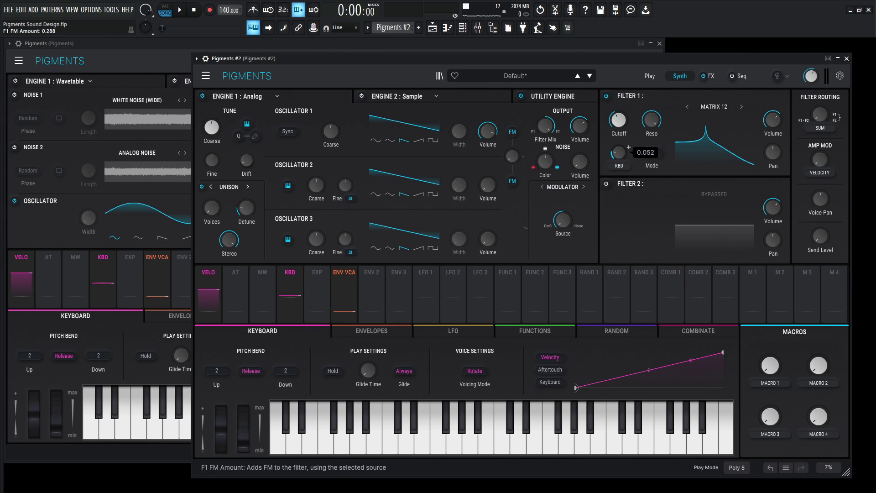
left_click_drag(618, 153, 619, 159)
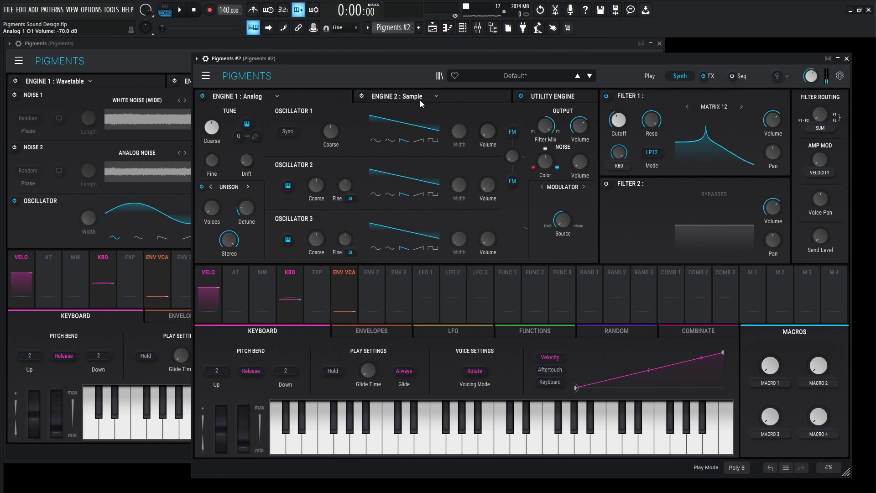
left_click(202, 97)
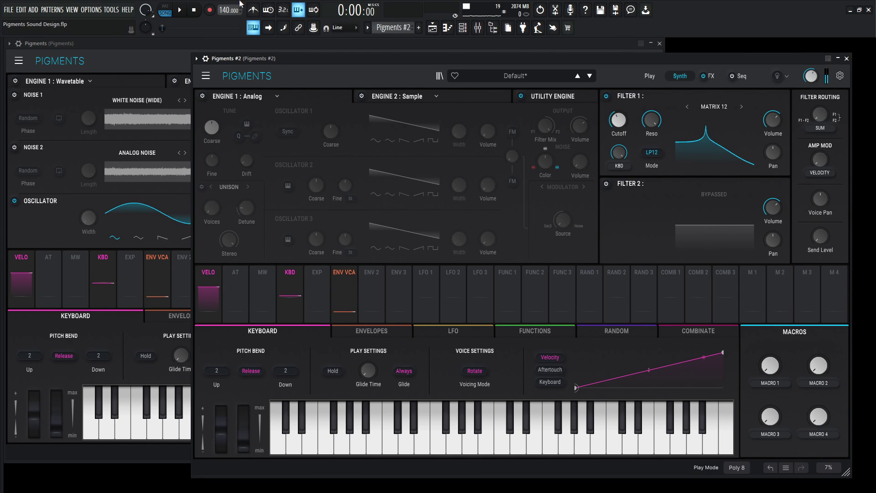
Examine the Random 1 modulation on Filter 1's pan and the Random modulator settings of ARP Ambient Resonance.
left_click_drag(447, 56, 389, 187)
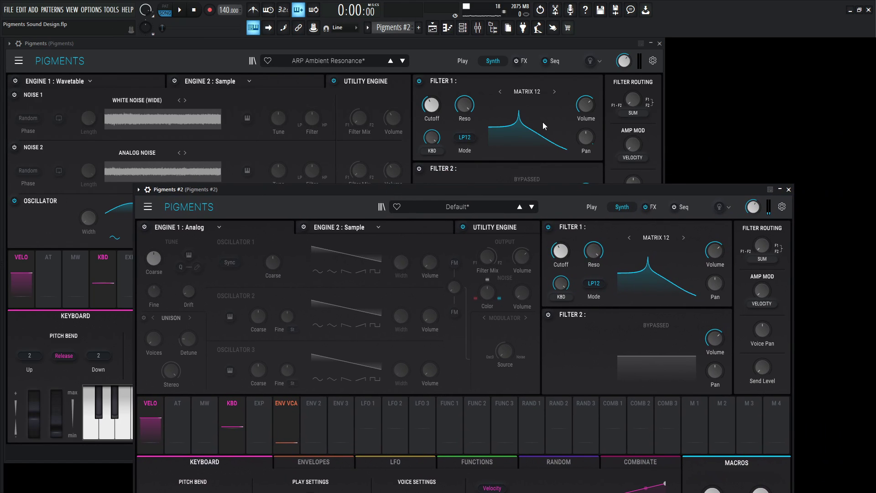
mouse_move(590, 108)
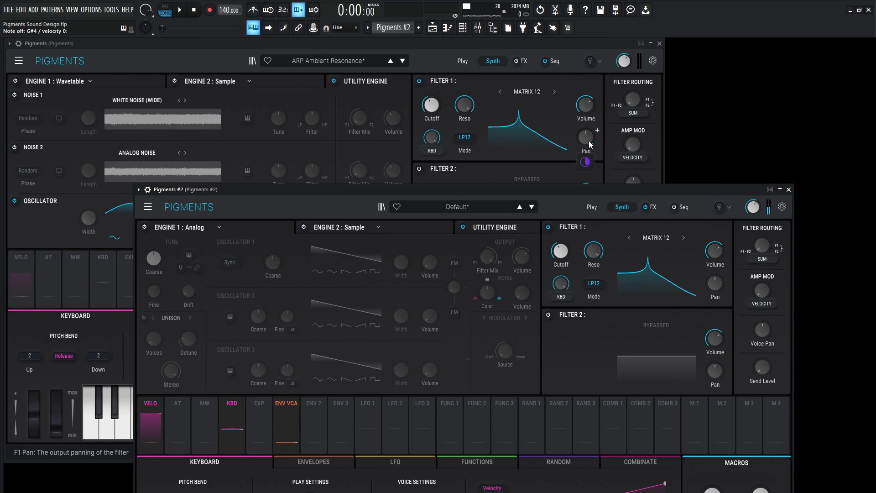
mouse_move(590, 166)
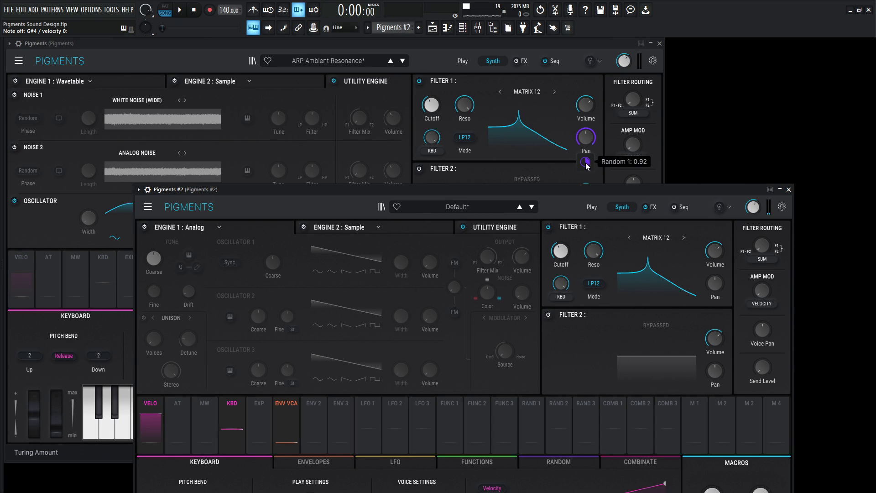
left_click_drag(626, 191, 651, 86)
left_click(576, 47)
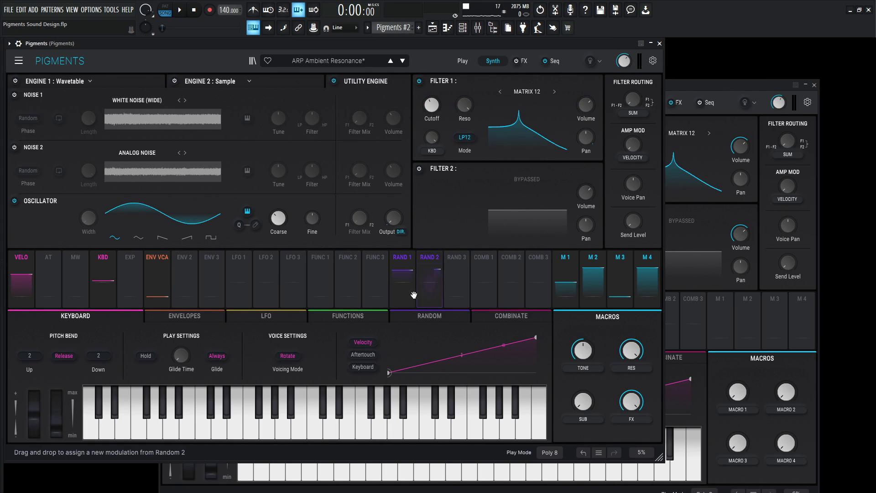
left_click(425, 317)
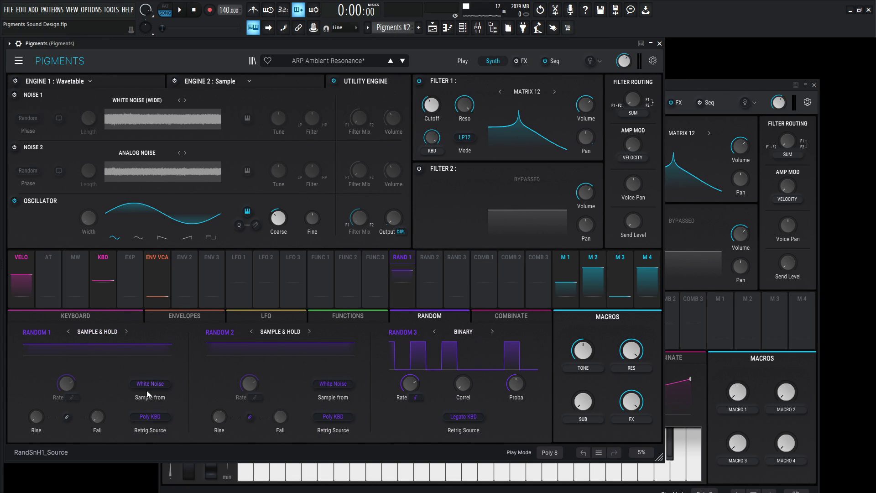
In Pigments #2, assign Random 1 to Filter 1's pan and set Random 1 to Sample & Hold retriggered by Poly KBD.
left_click(697, 103)
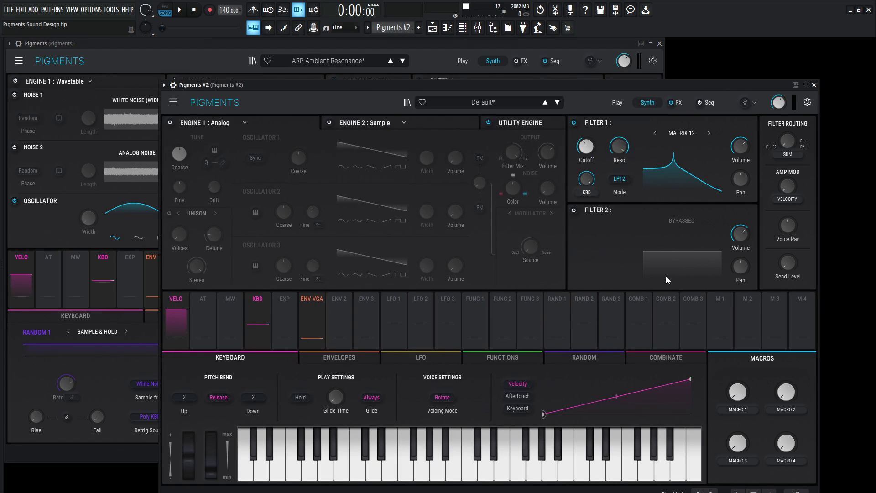
left_click(599, 355)
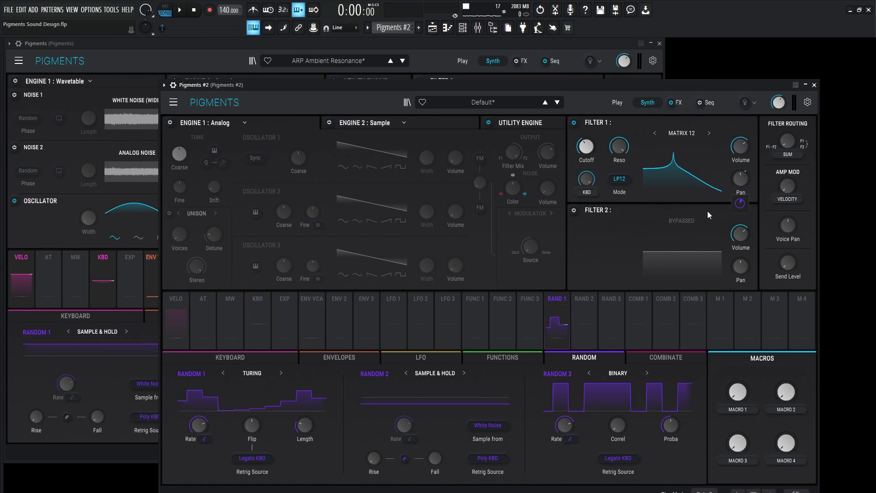
left_click(269, 374)
left_click(250, 412)
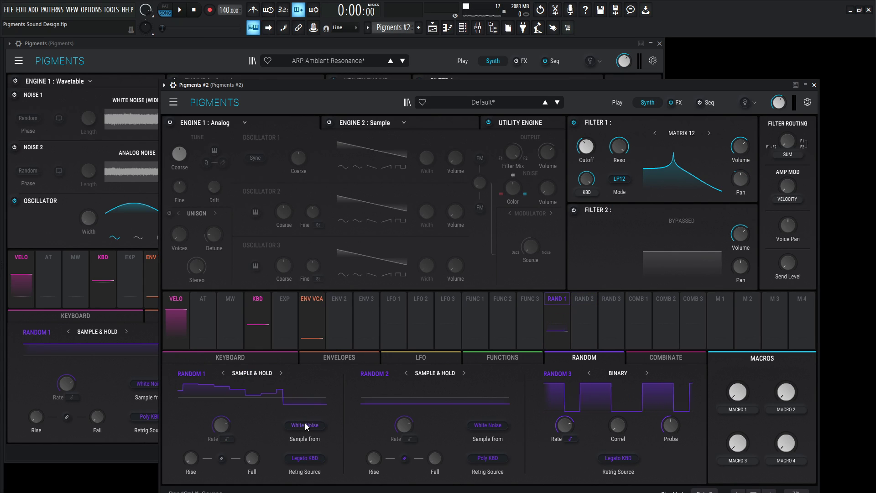
left_click(305, 458)
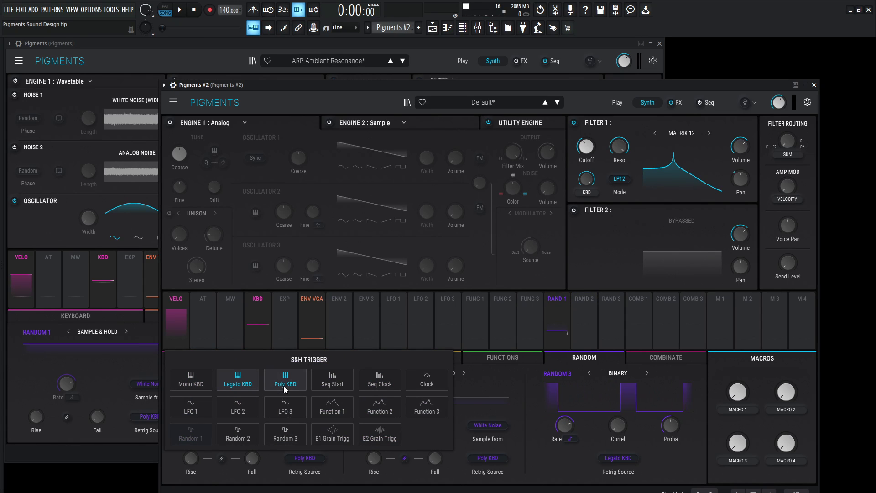
left_click(285, 388)
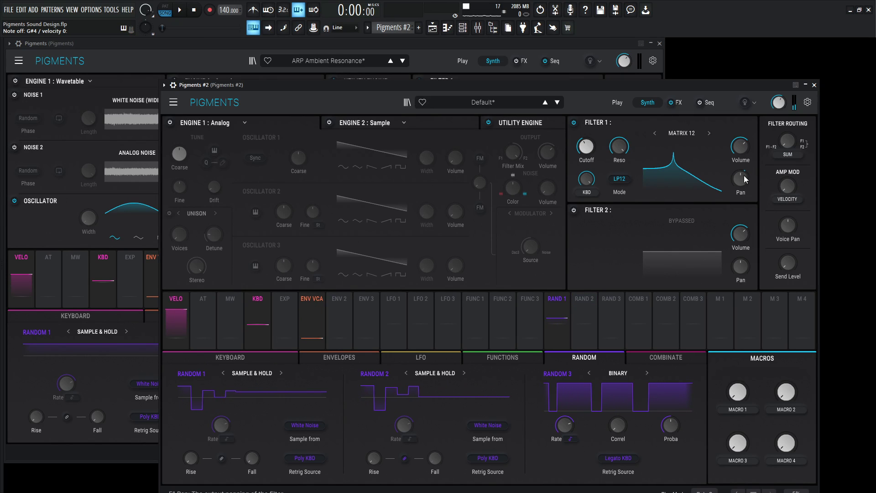
Set the Random 1 modulation amount on Filter 1's pan to 0.92 and return to the ARP Ambient Resonance instance.
mouse_move(735, 189)
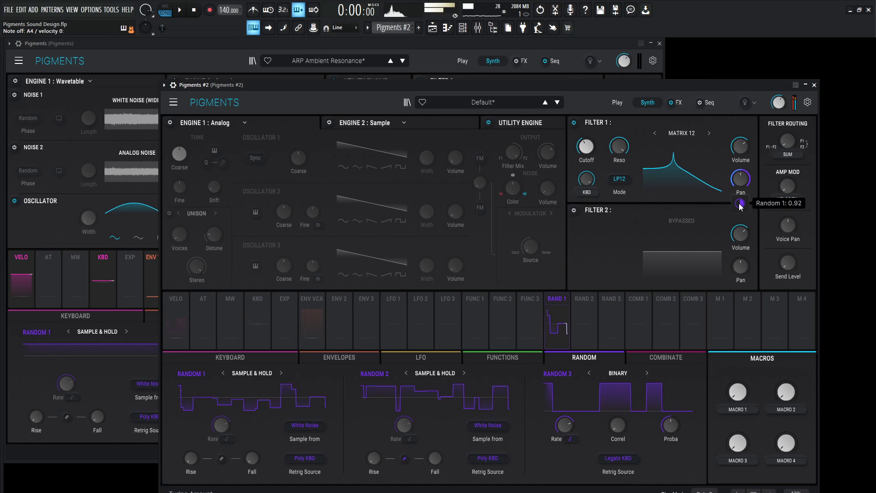
left_click(527, 44)
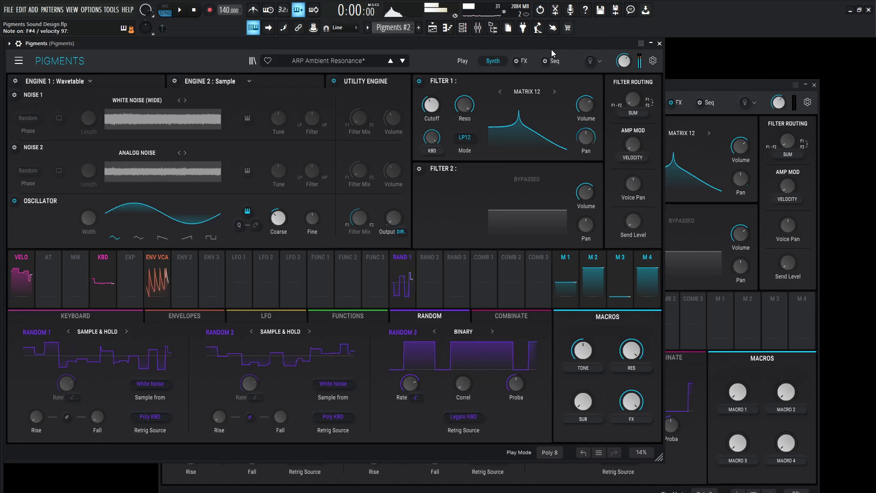
Play notes alternately in Pigments #2 and ARP Ambient Resonance to compare their random panning.
left_click(723, 85)
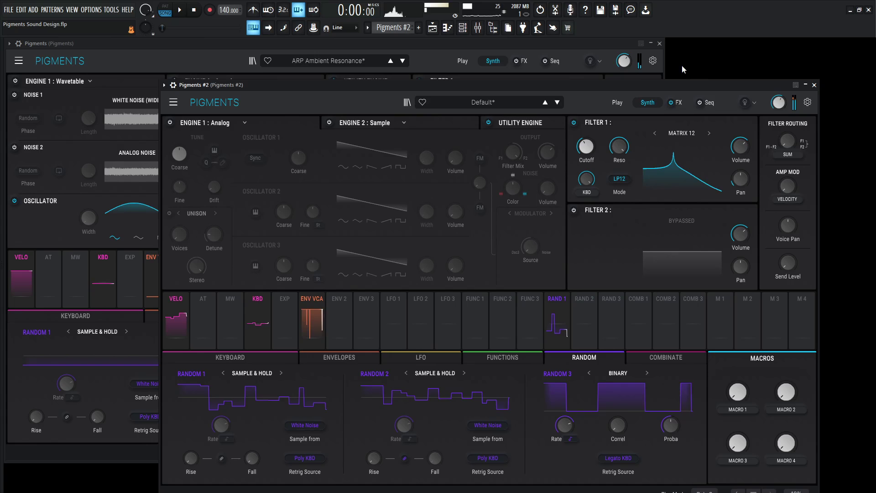
left_click(590, 45)
left_click(718, 86)
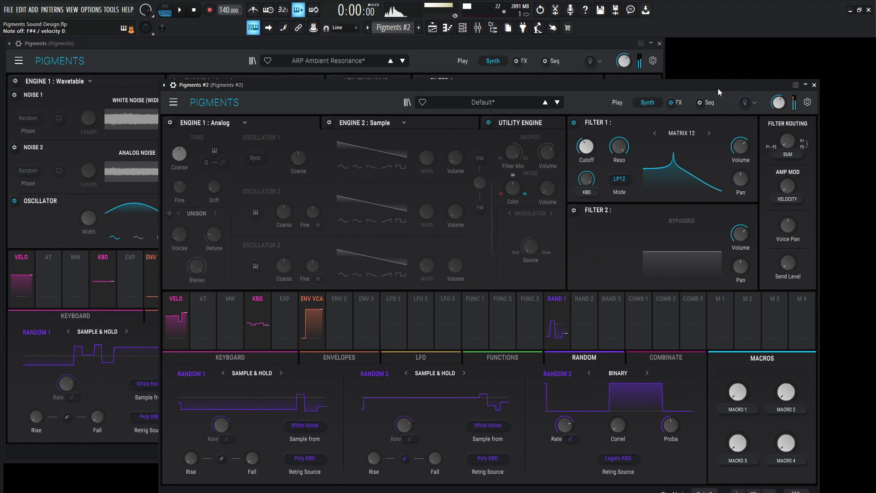
left_click(428, 43)
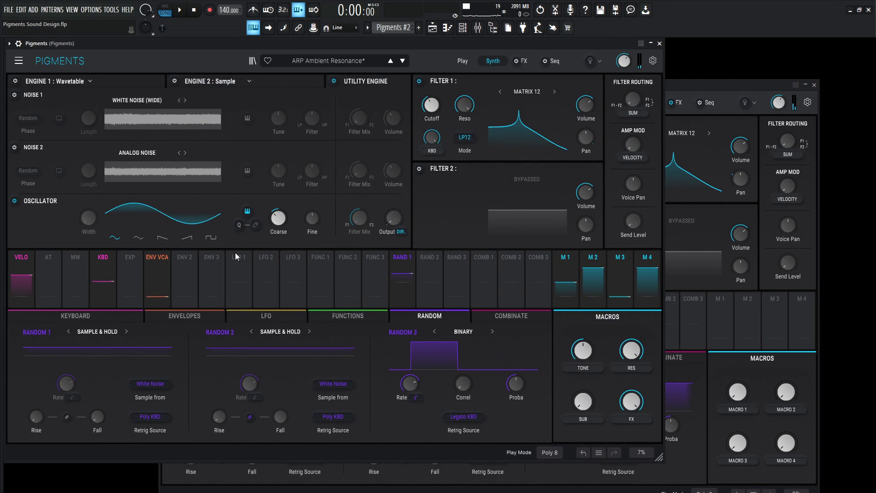
In Pigments #2, lower the sustain of Env VCA to its minimum to match the envelope of ARP Ambient Resonance.
left_click(188, 318)
left_click_drag(694, 87, 715, 83)
left_click(381, 357)
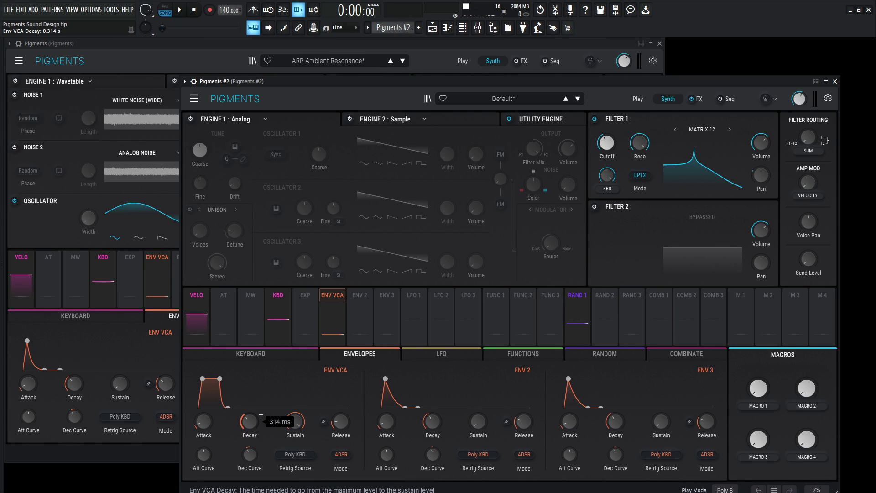
left_click_drag(298, 420, 298, 491)
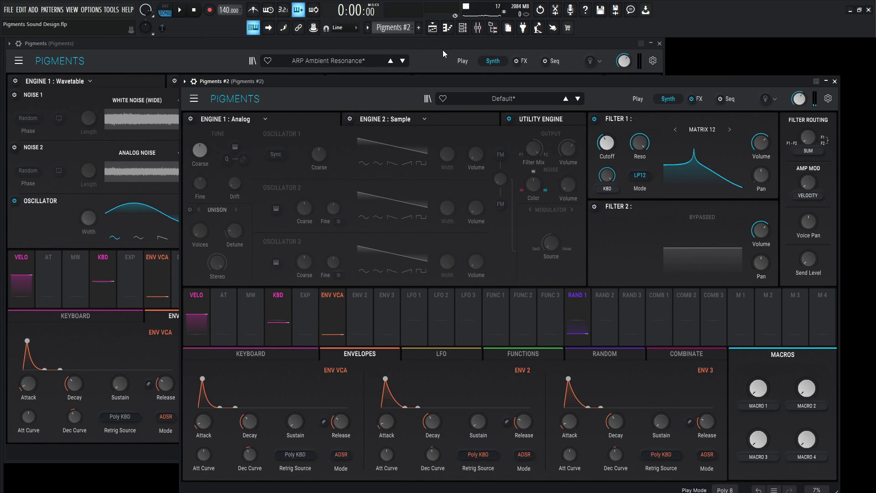
Raise the SUB macro in ARP Ambient Resonance and examine its modulation amount on the Utility Engine oscillator's output.
left_click(564, 122)
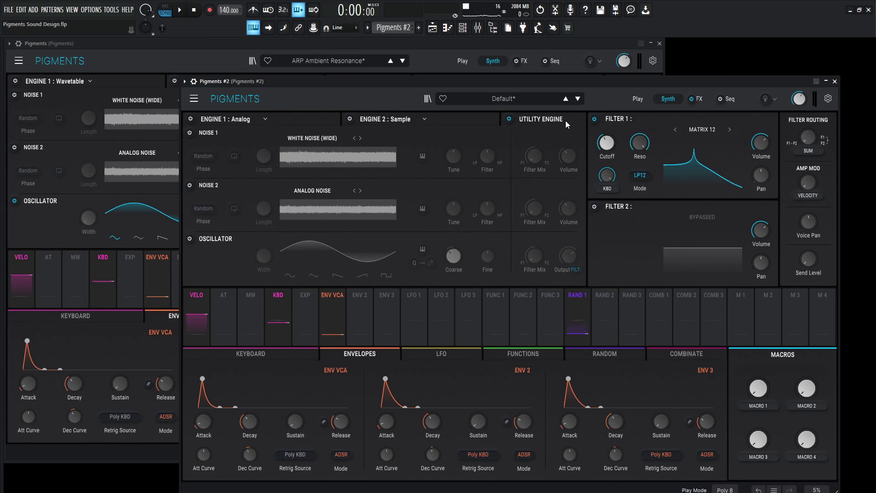
left_click(400, 52)
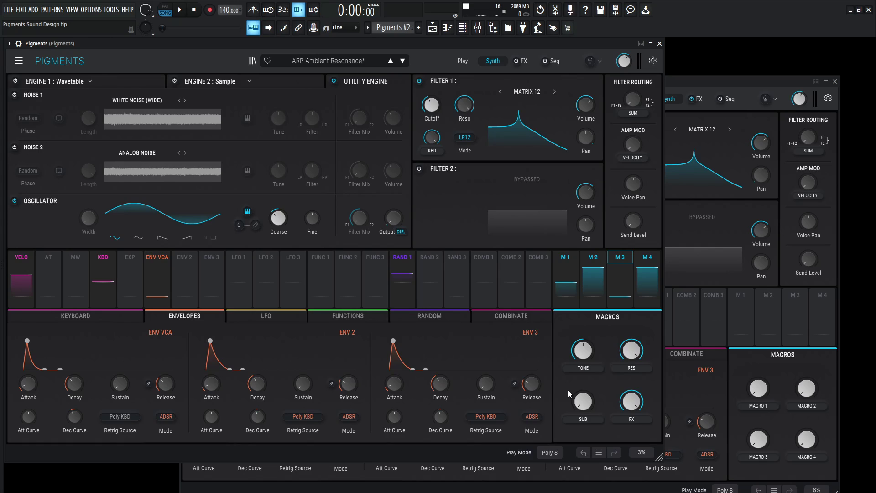
left_click_drag(587, 410, 587, 359)
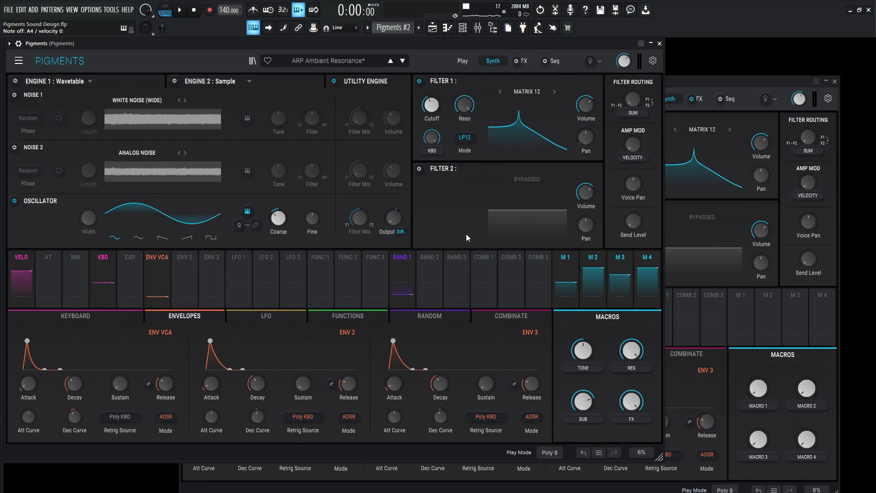
mouse_move(393, 228)
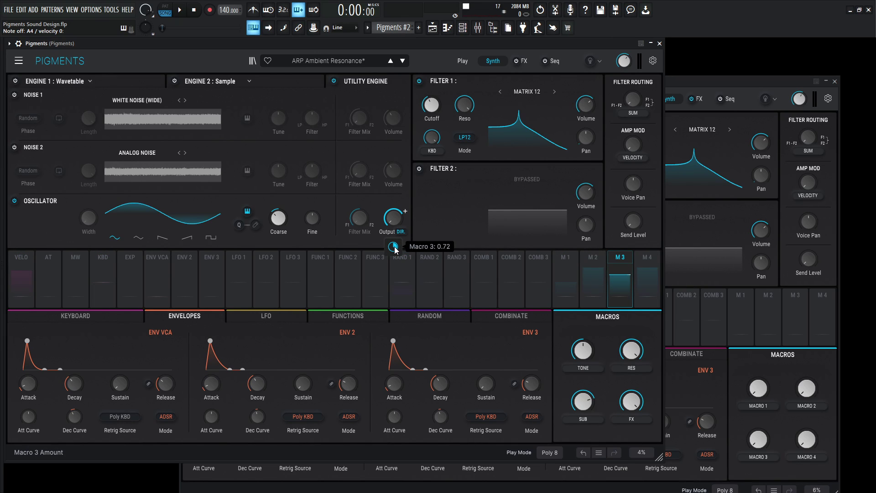
In Pigments #2, turn on the Utility Engine oscillator, route its output direct and lower its volume to -70.0 dB.
left_click(752, 85)
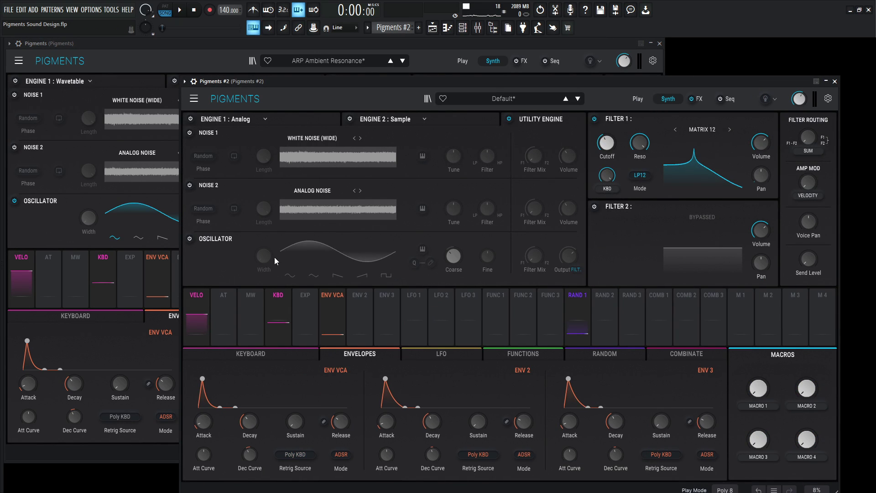
left_click(189, 239)
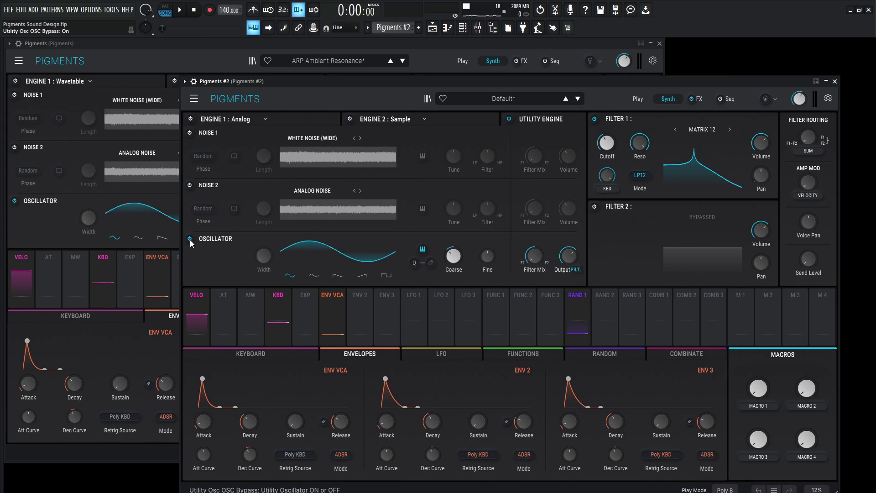
left_click(574, 270)
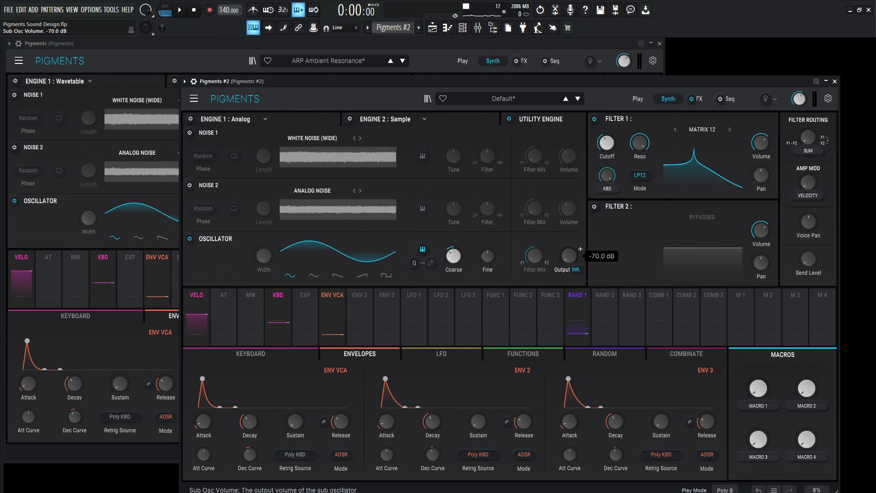
Assign Macro 3 to the Utility Engine oscillator's output volume and check its amount against ARP Ambient Resonance.
left_click_drag(569, 258, 571, 267)
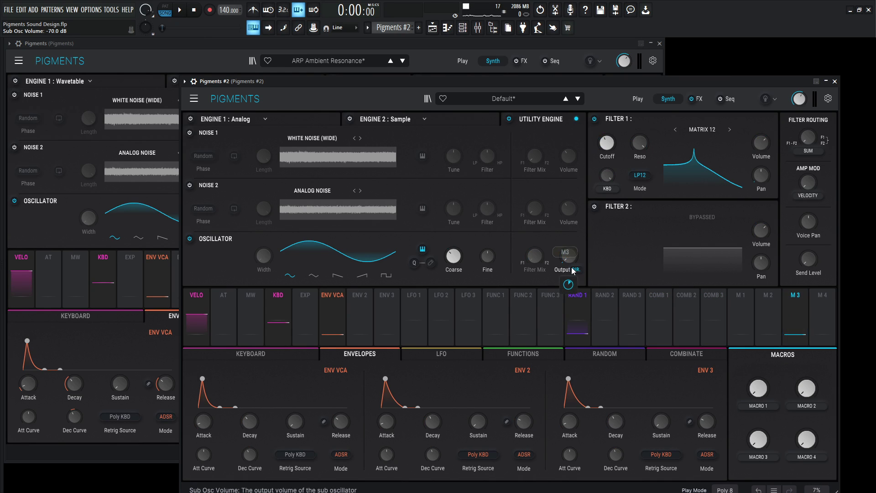
left_click(428, 56)
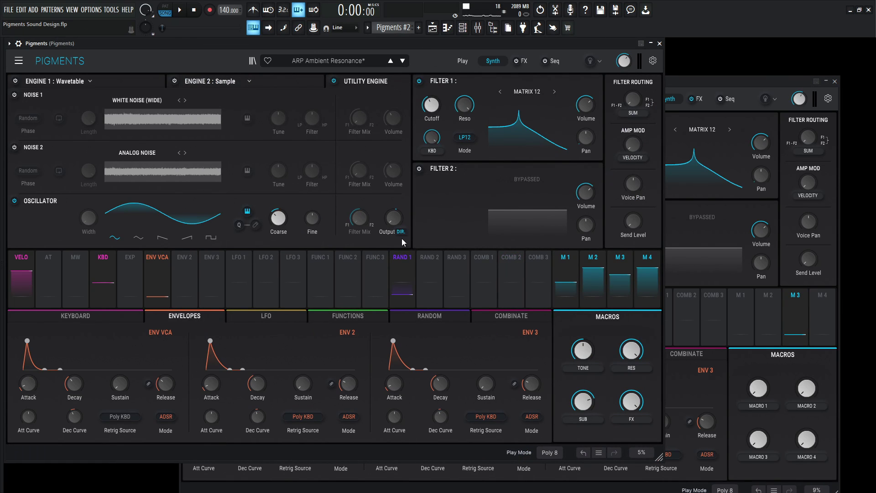
left_click(745, 89)
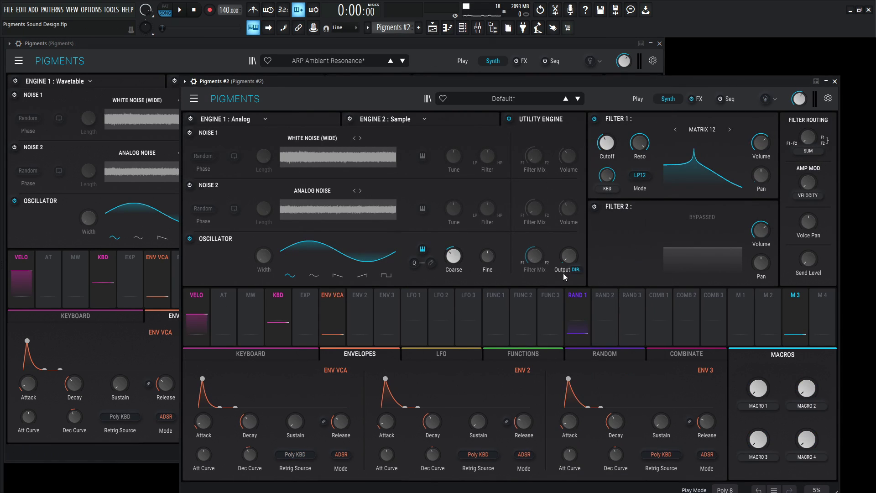
mouse_move(568, 284)
Rename Macro 3 of Pigments #2 as SUB and set it to 0.756, comparing it with the preset's SUB macro.
left_click_drag(761, 442, 761, 365)
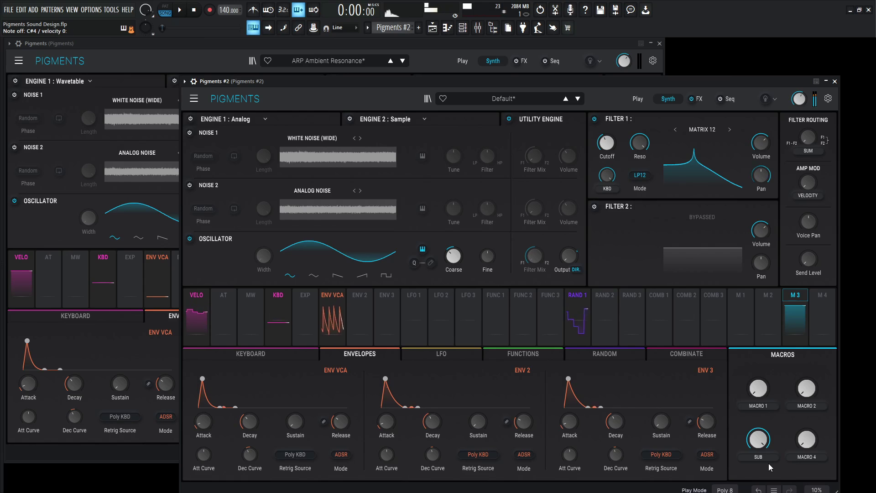
left_click_drag(765, 442, 758, 411)
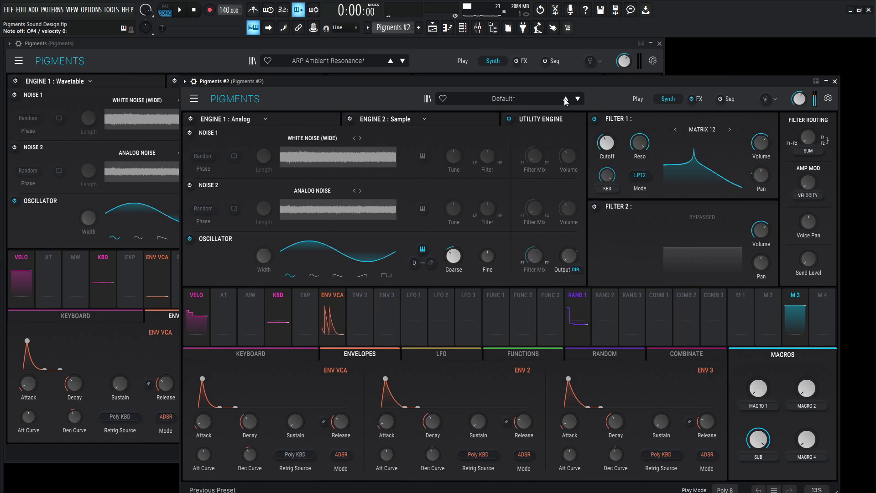
left_click(563, 43)
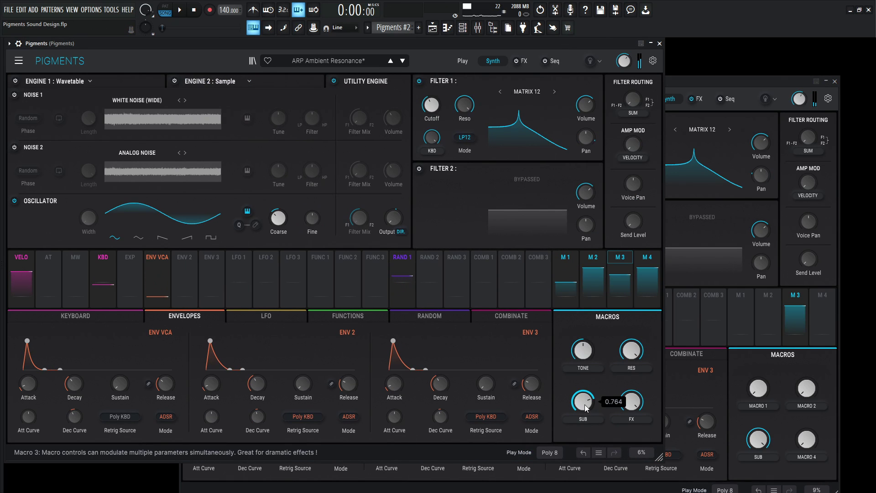
left_click_drag(761, 442, 761, 460)
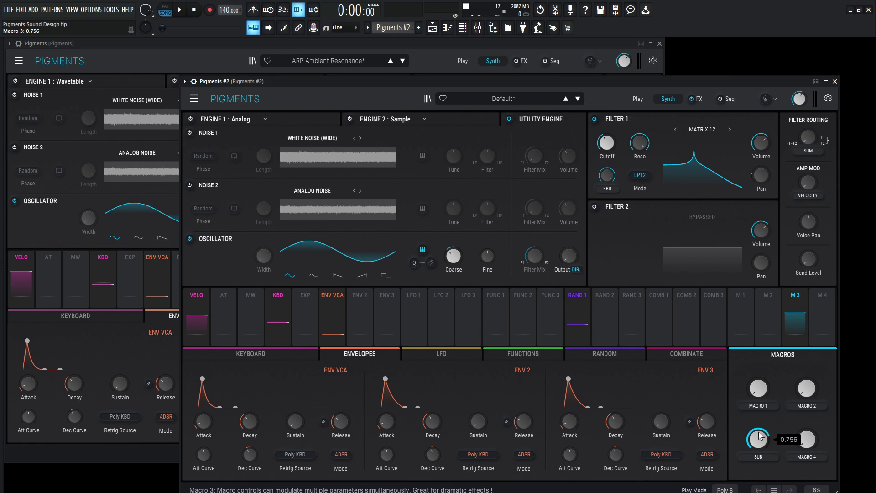
left_click(588, 59)
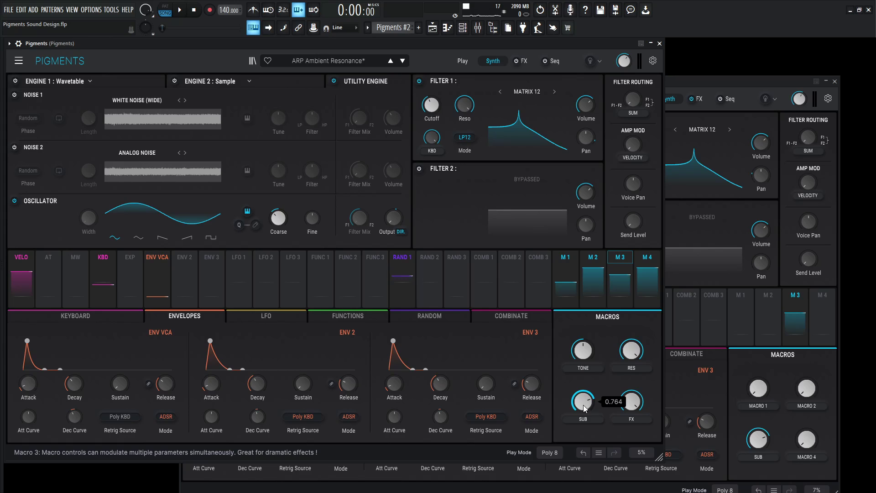
left_click(739, 92)
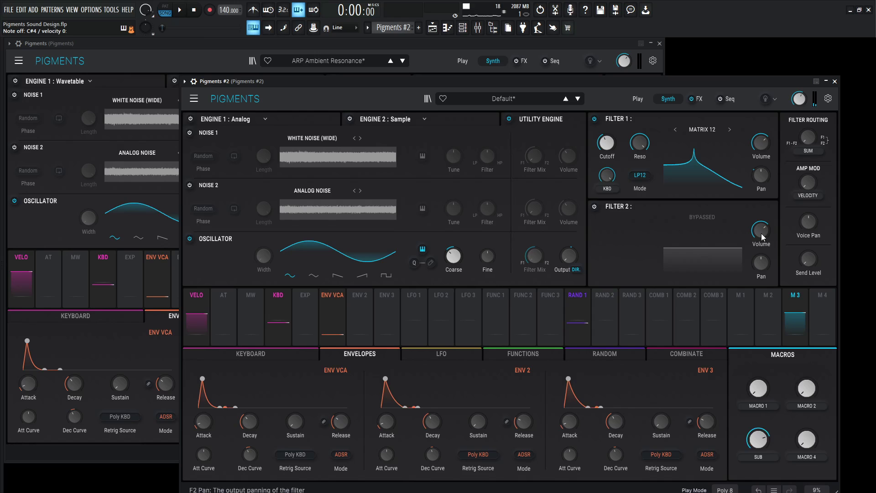
Play notes alternately in both instances to compare the two sounds with the sub oscillator added.
left_click(426, 50)
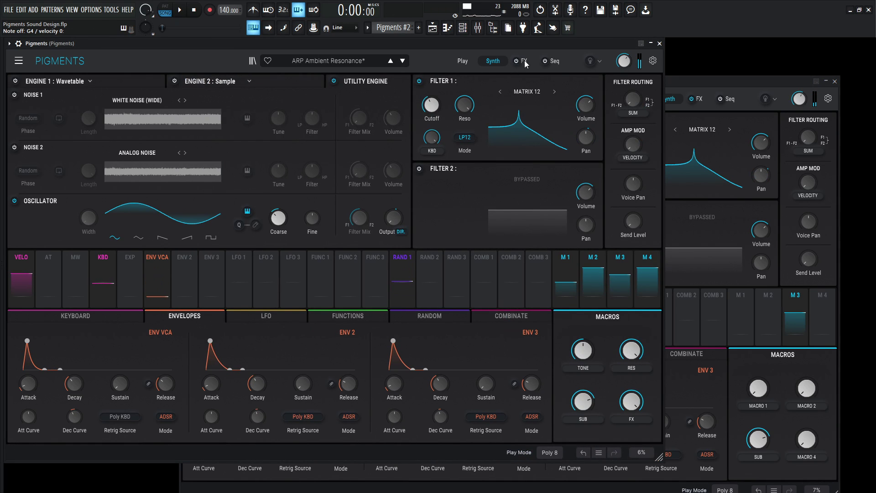
left_click(727, 82)
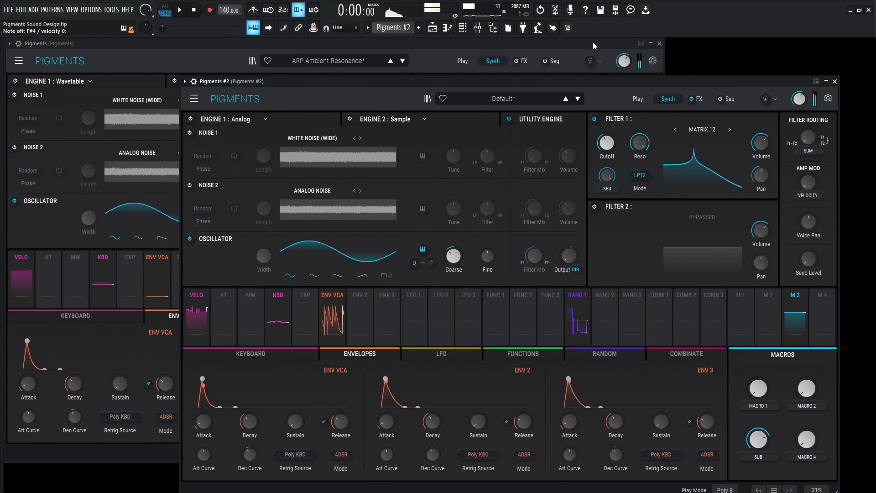
left_click(593, 42)
left_click(736, 83)
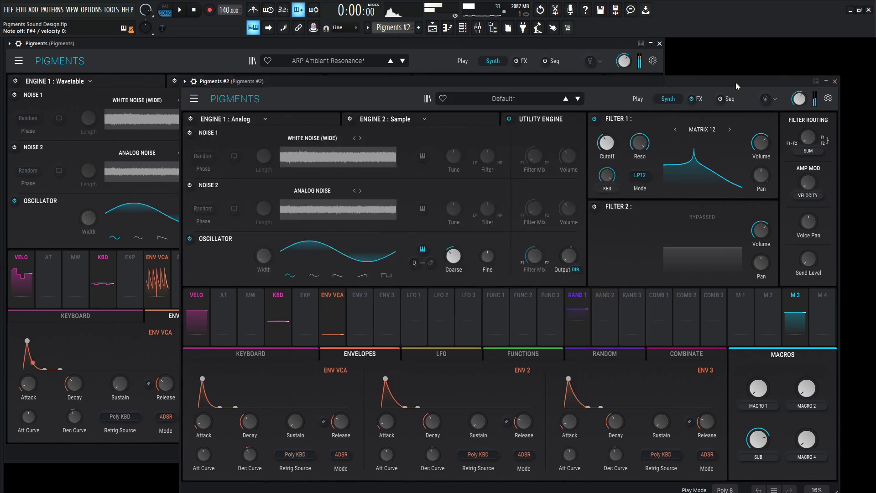
left_click(544, 42)
Show the effects section of both instances and switch the effects on in ARP Ambient Resonance.
left_click(523, 60)
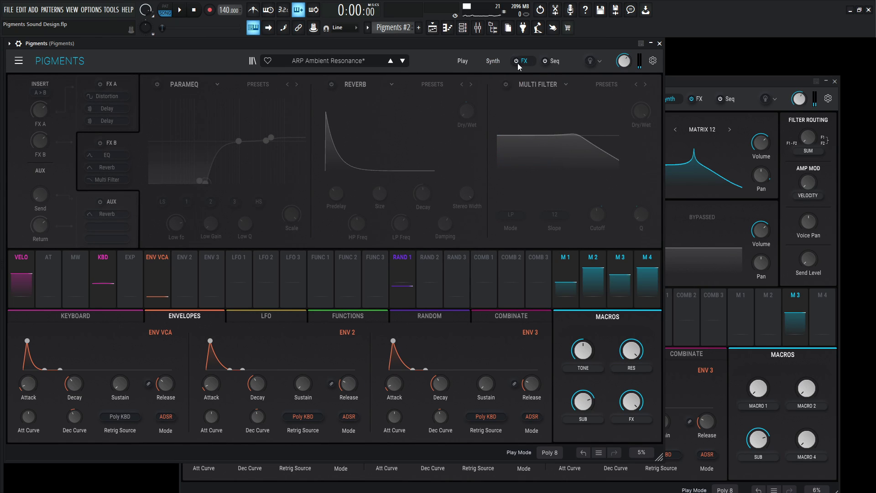
left_click(706, 87)
left_click(696, 99)
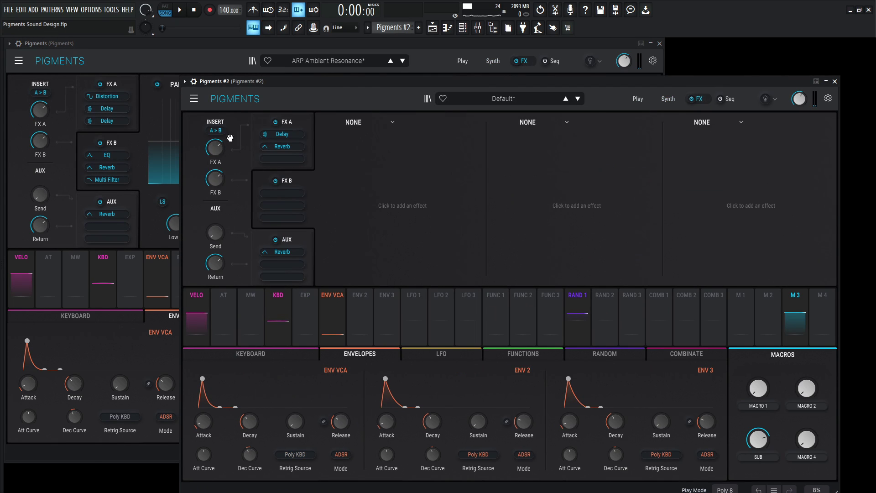
left_click(174, 62)
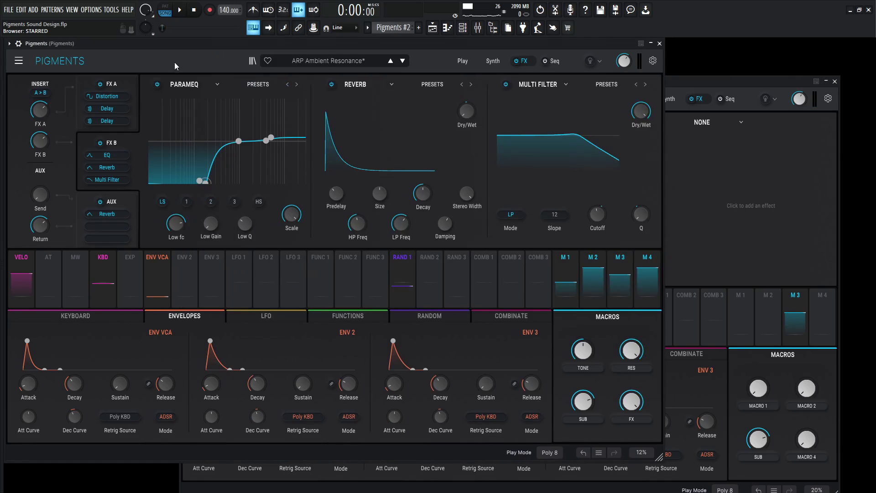
In ARP Ambient Resonance, bypass the FX B bus and both Delay effects of FX A.
left_click(100, 143)
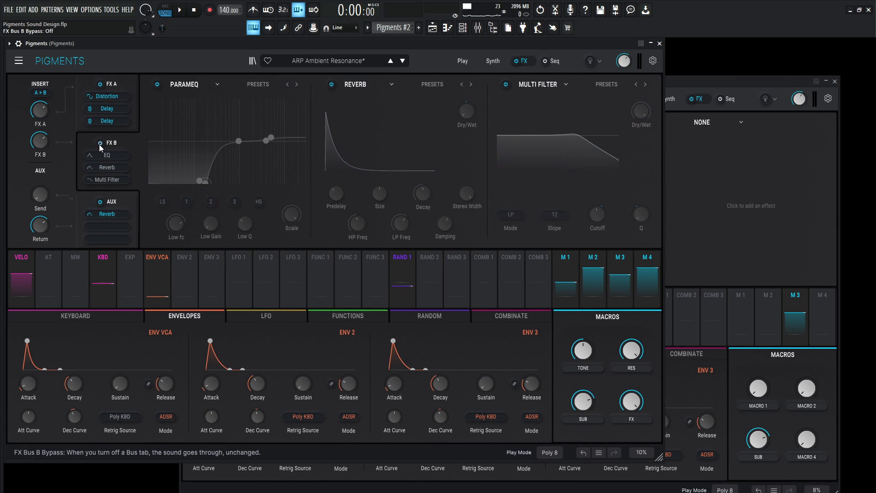
left_click(127, 81)
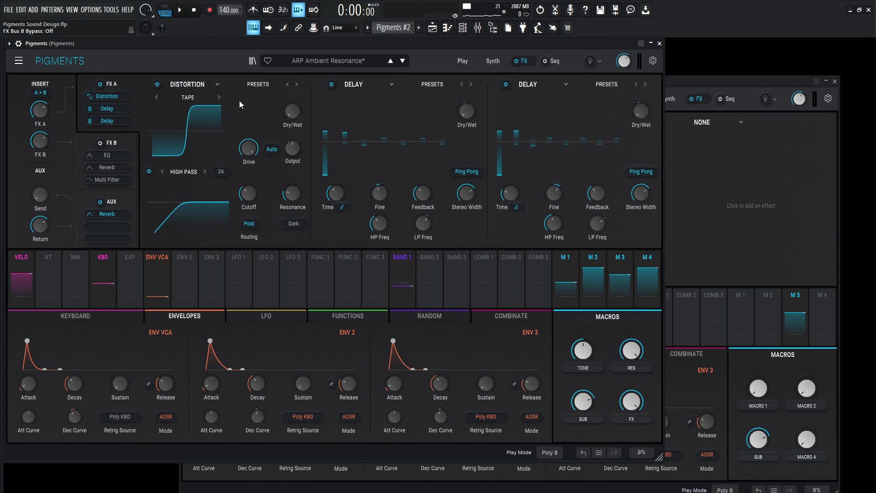
left_click(506, 85)
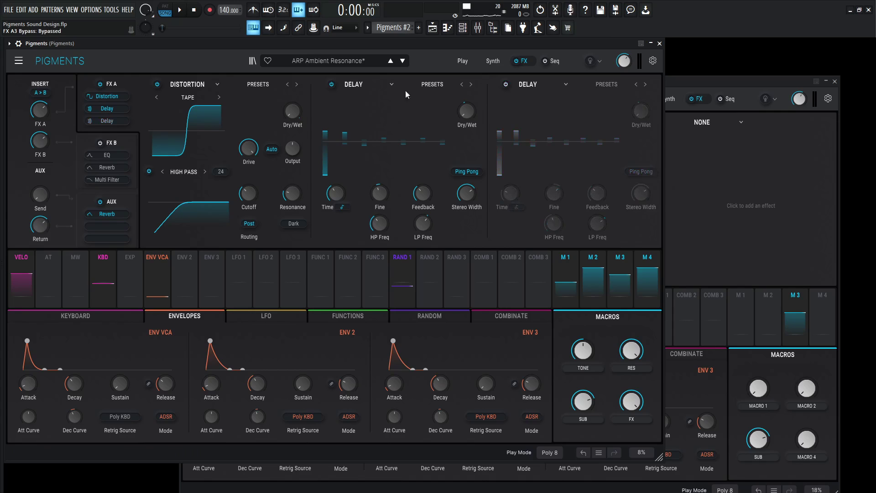
left_click(333, 84)
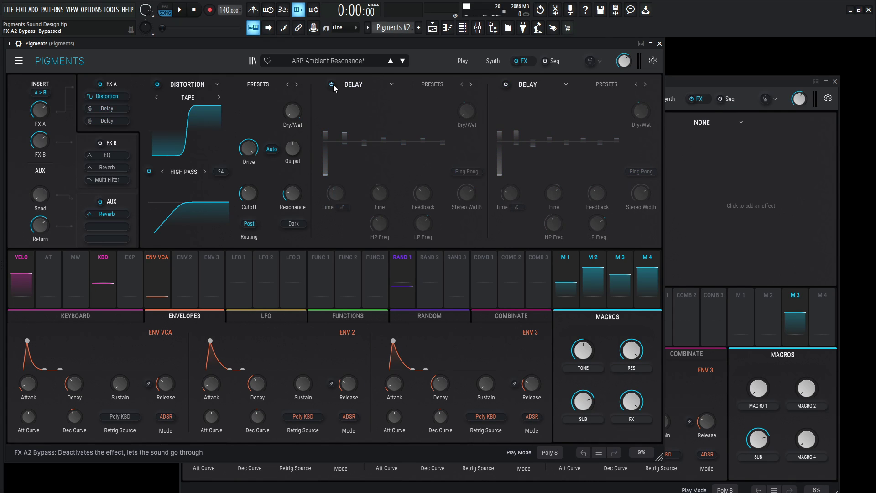
In Pigments #2, replace the Delay in the first slot of FX A with Distortion.
left_click(697, 97)
left_click(309, 121)
left_click(355, 123)
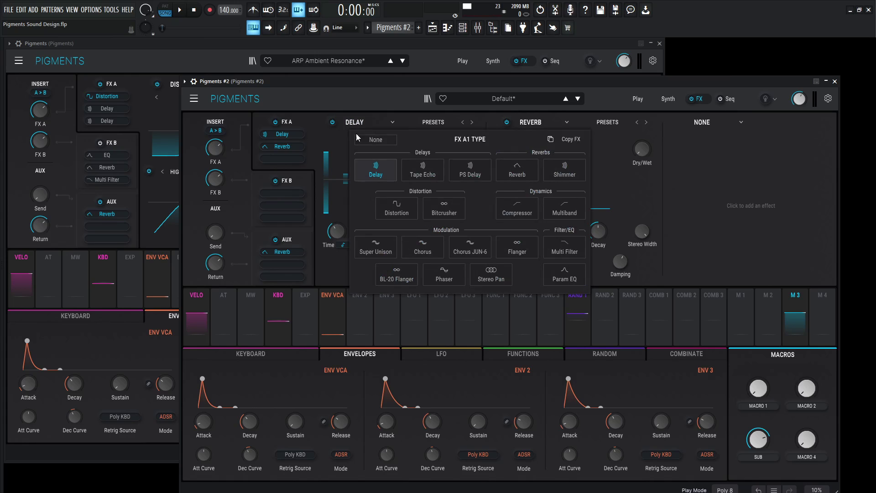
left_click(398, 204)
Set the distortion type in Pigments #2 to Tape and raise its Drive to match the preset's distortion.
left_click_drag(365, 78, 408, 180)
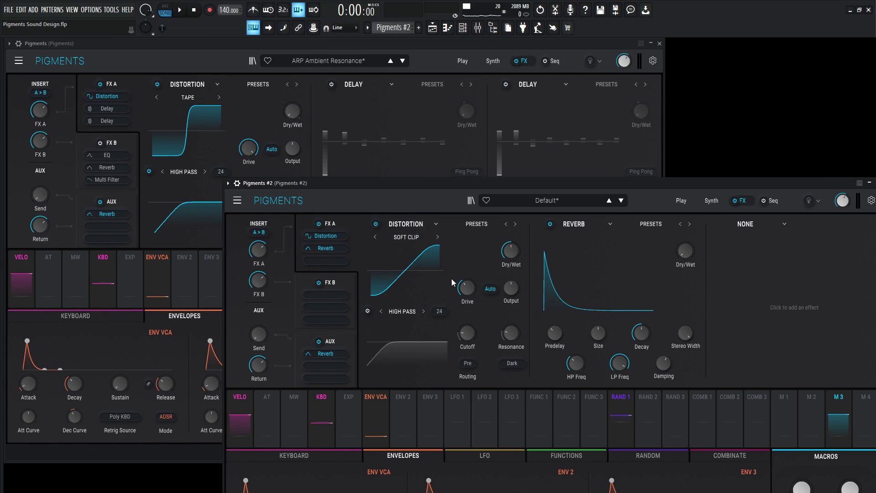
left_click_drag(464, 292, 463, 233)
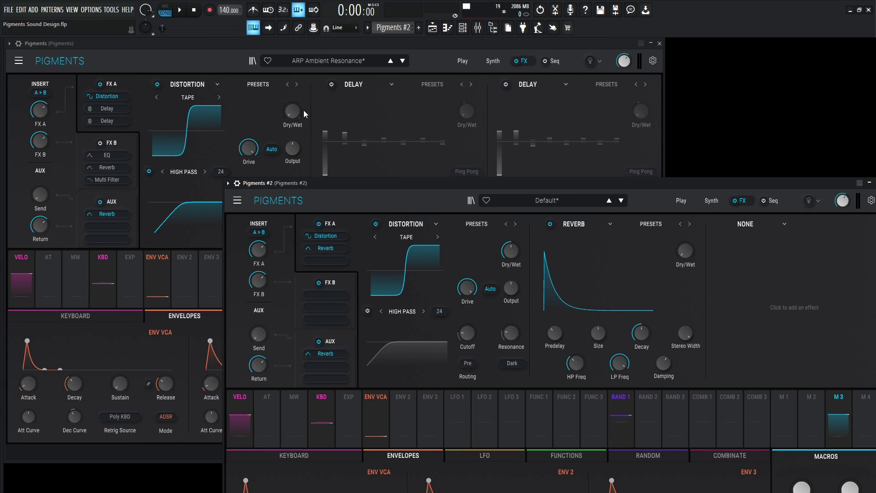
left_click_drag(534, 183, 485, 85)
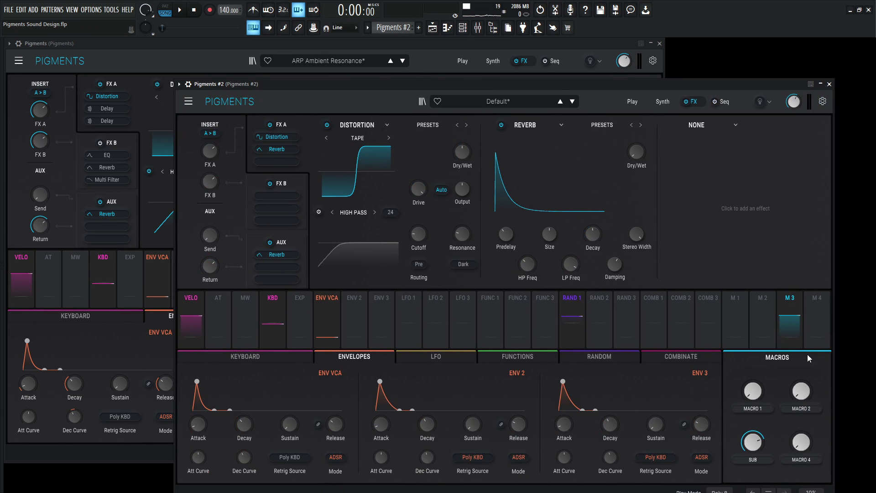
In Pigments #2, assign Macro 4 to the Distortion's Dry/Wet, following the preset.
left_click(525, 42)
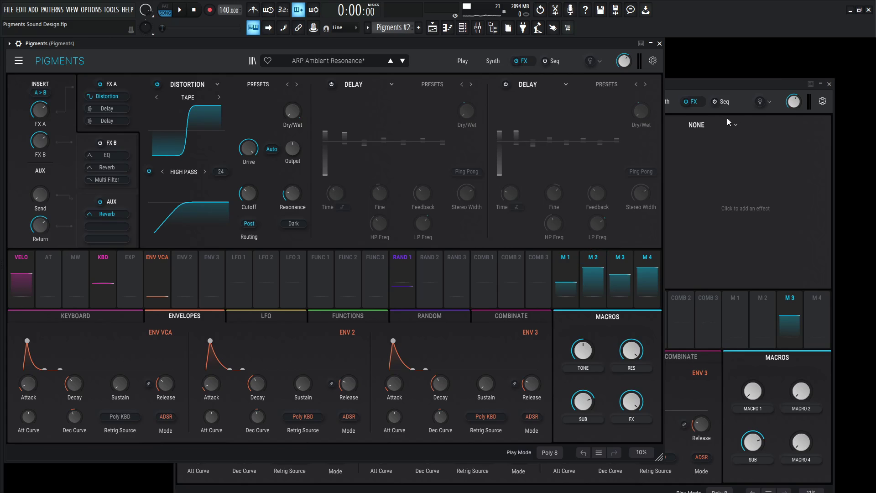
left_click(728, 83)
mouse_move(462, 148)
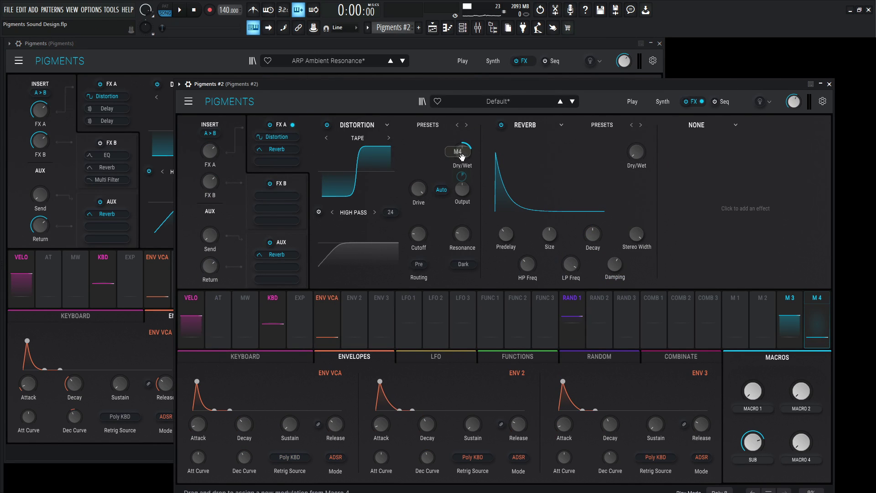
mouse_move(464, 180)
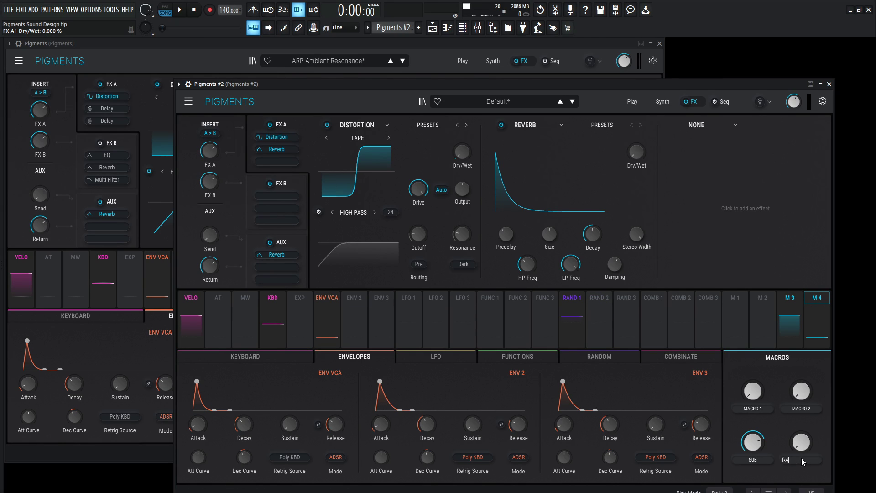
Rename Macro 4 in Pigments #2 to FX and turn the macro up to its maximum.
type("fx4")
key("Return")
key("BackSpace")
key("BackSpace")
key("BackSpace")
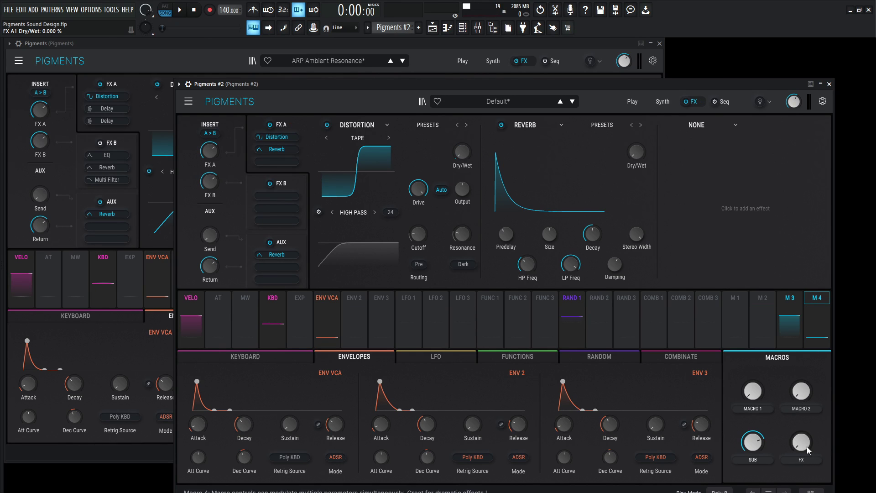
left_click_drag(807, 446, 807, 401)
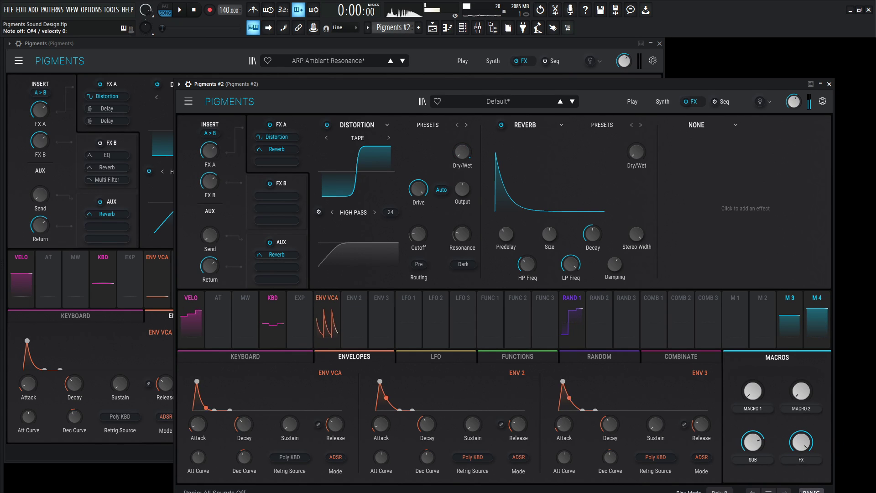
Compare the distortion sound and settings of ARP Ambient Resonance with those of Pigments #2.
left_click(540, 51)
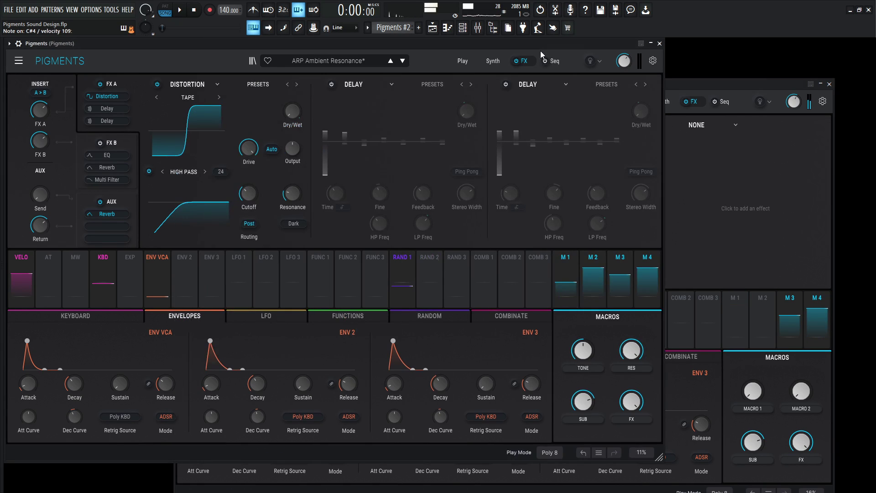
left_click(739, 88)
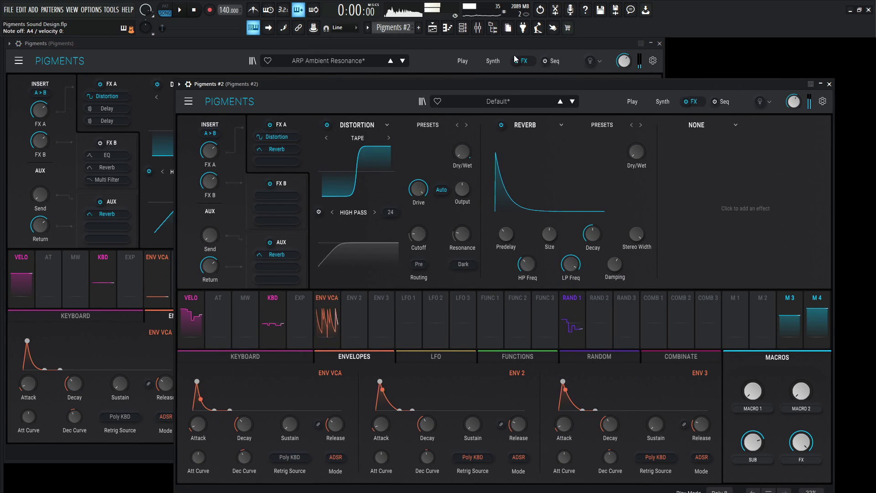
left_click(509, 45)
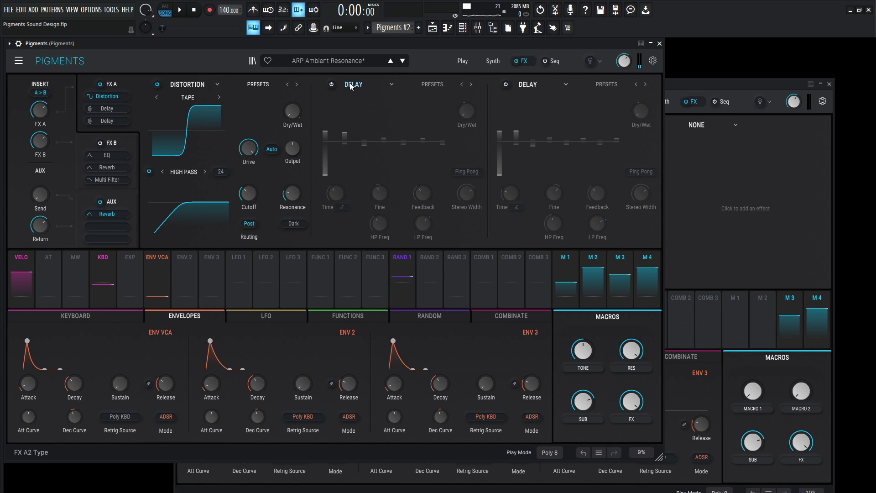
left_click(684, 83)
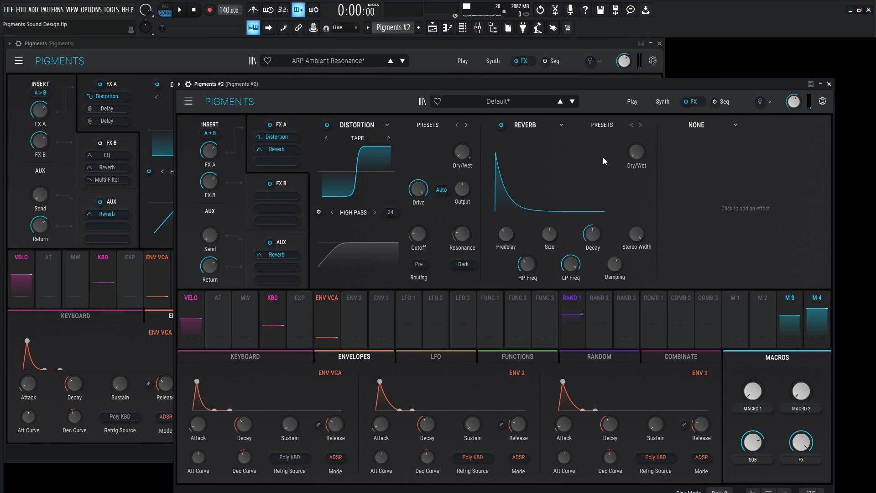
Switch on the Distortion's high-pass filter in Pigments #2 and set its routing to Post, as in the preset.
left_click_drag(521, 80, 587, 76)
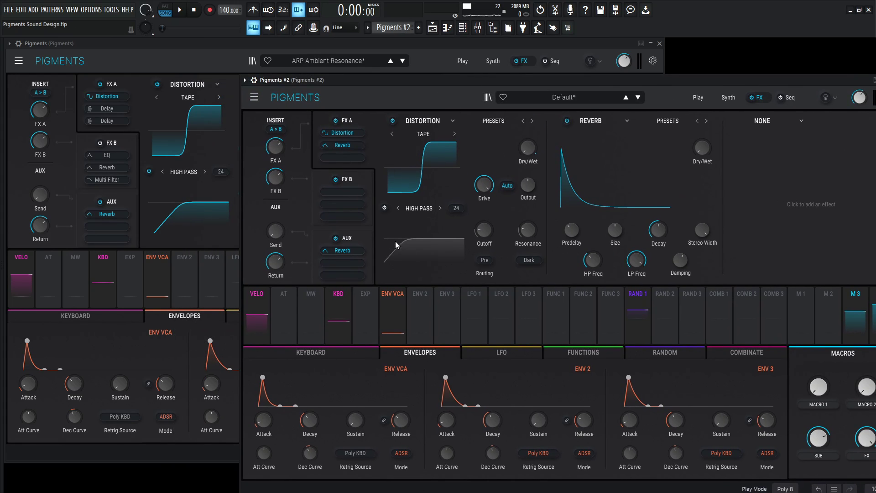
left_click(385, 208)
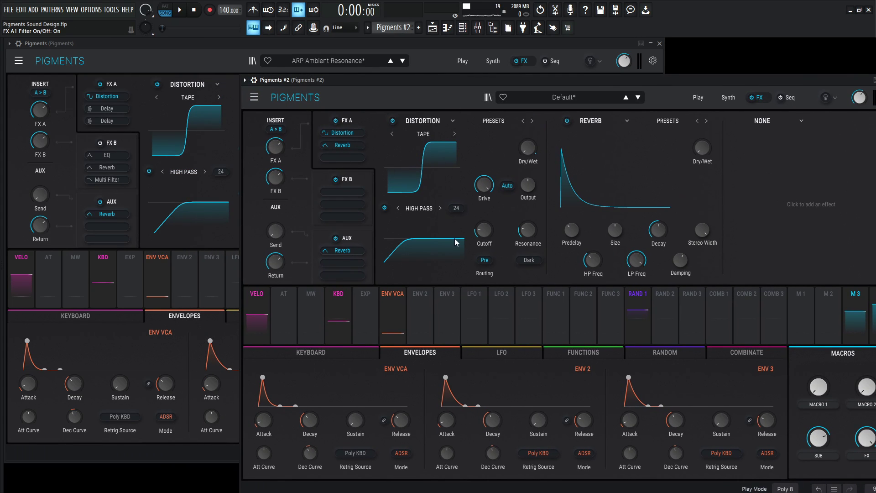
left_click(221, 90)
mouse_move(248, 193)
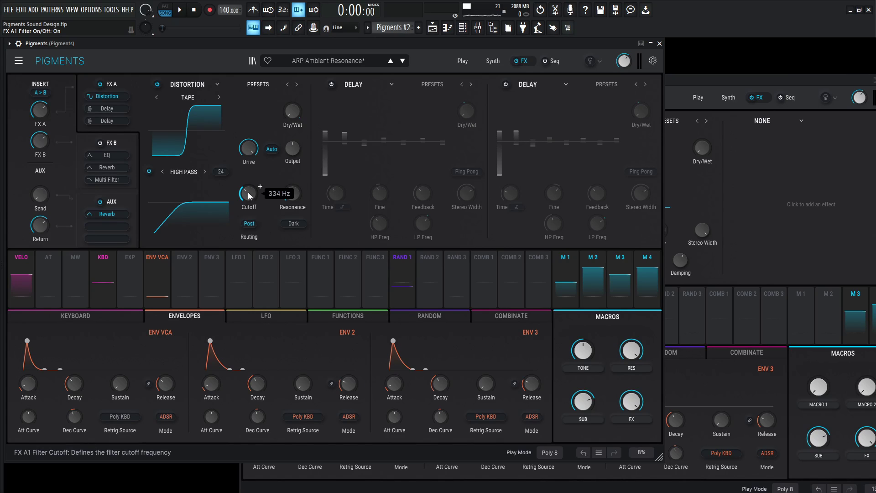
left_click(669, 82)
left_click(485, 260)
left_click(563, 302)
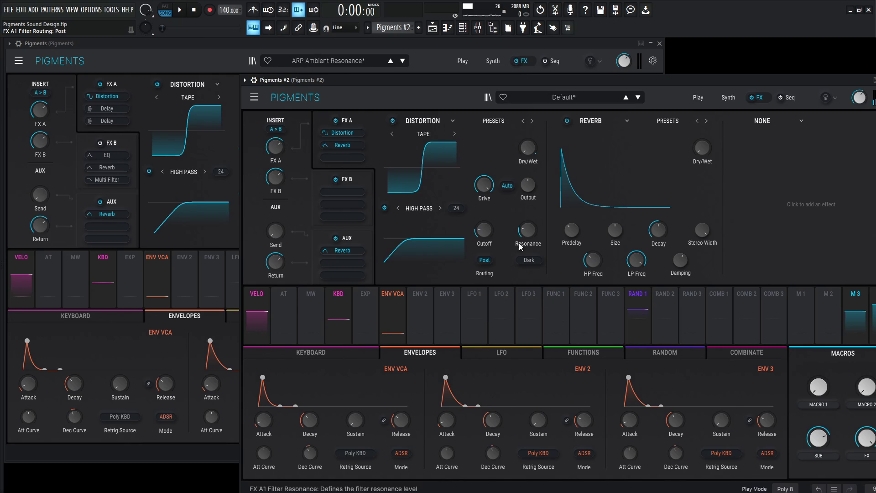
Raise the Distortion filter's Cutoff in Pigments #2 to 325 Hz.
mouse_move(495, 223)
scroll(496, 223, "up", 8)
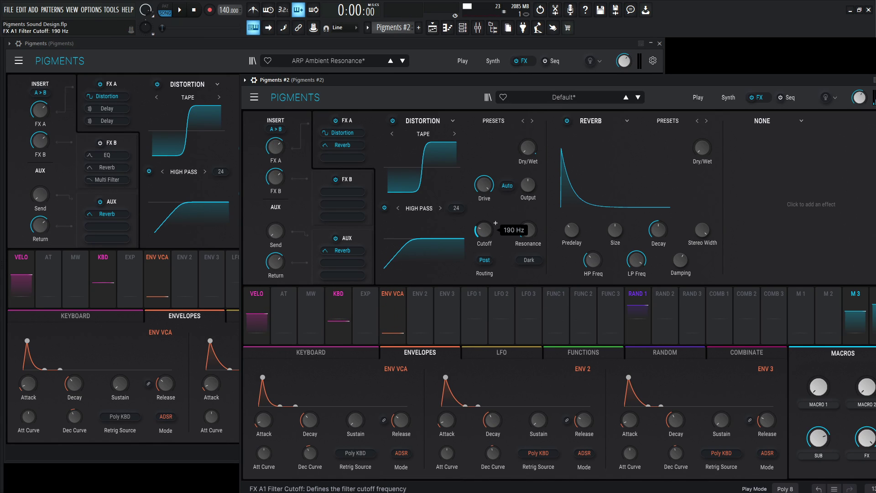
scroll(496, 224, "up", 1)
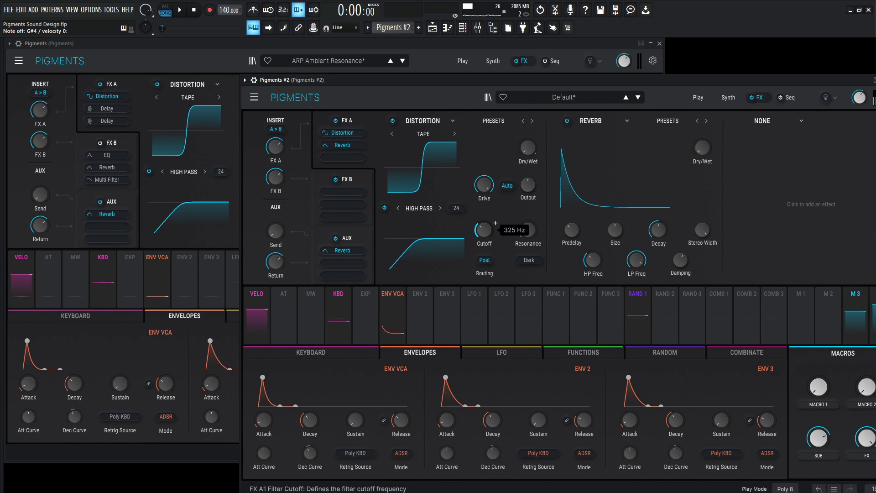
Check the preset's filter Resonance and compare the filtered distortion sound of both instances.
left_click(237, 72)
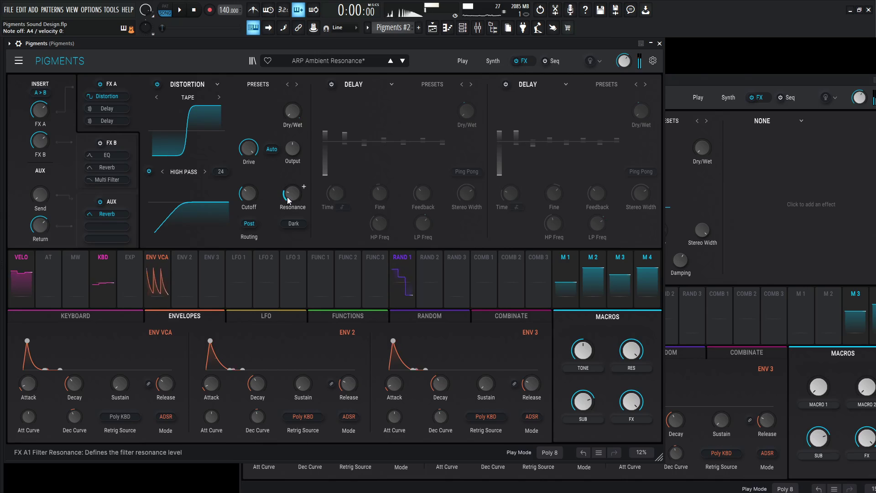
left_click(717, 81)
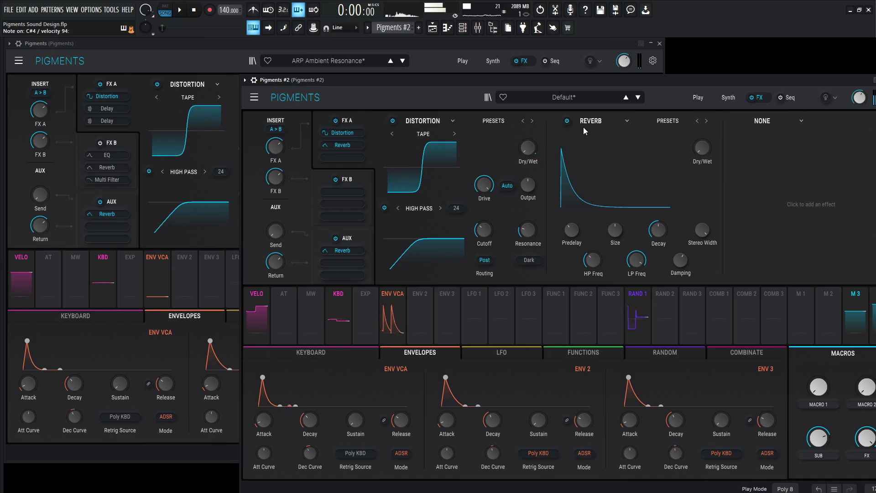
left_click(565, 44)
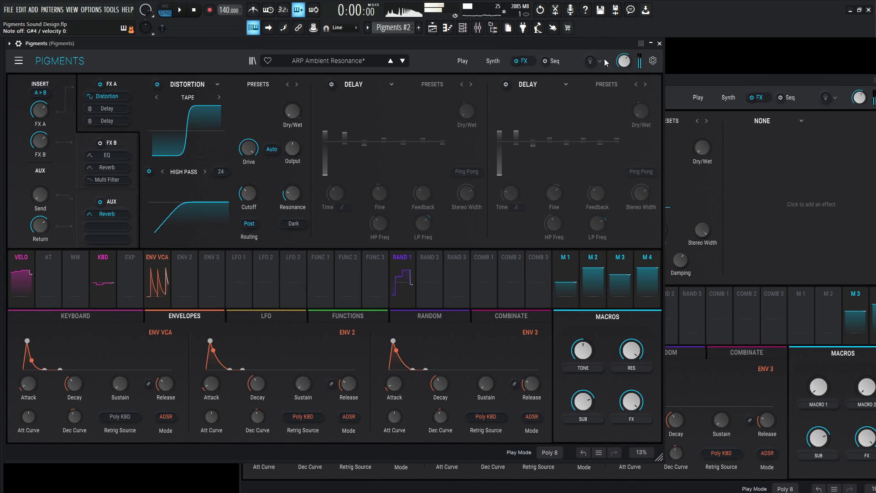
left_click(705, 81)
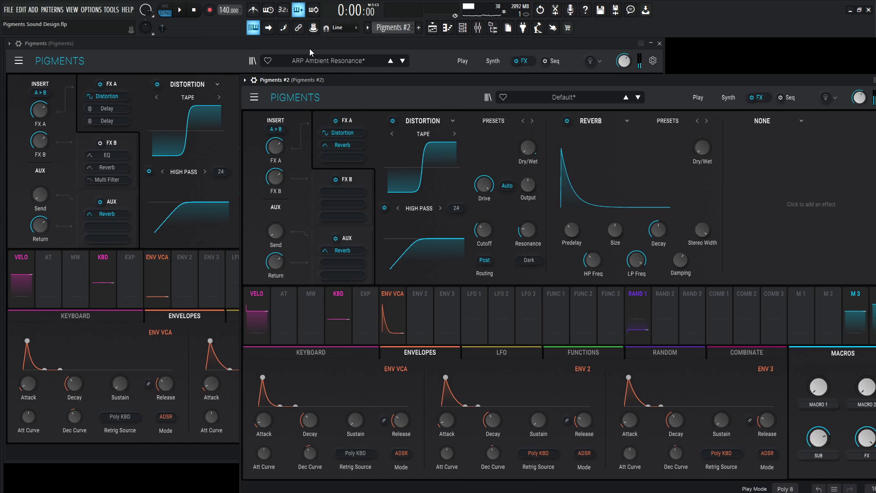
Switch on the preset's first Delay, and in Pigments #2 replace the Reverb of FX A with a Delay in Ping Pong mode.
left_click(222, 46)
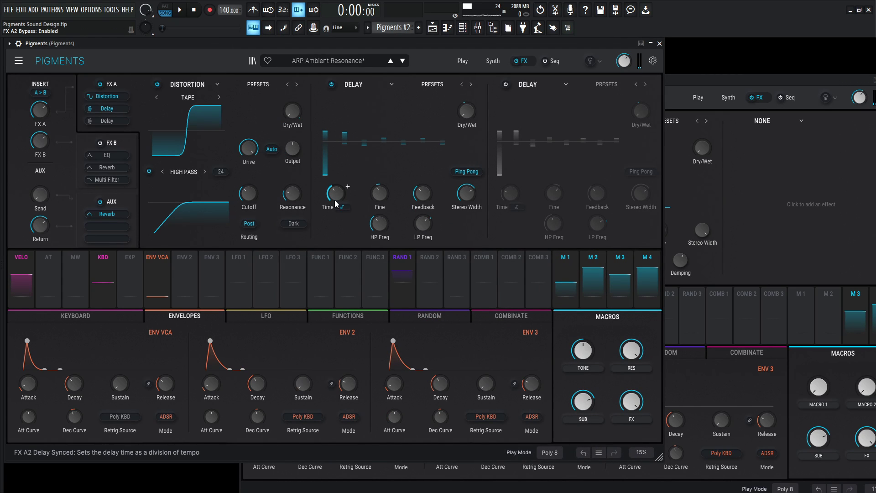
left_click(702, 92)
left_click(593, 121)
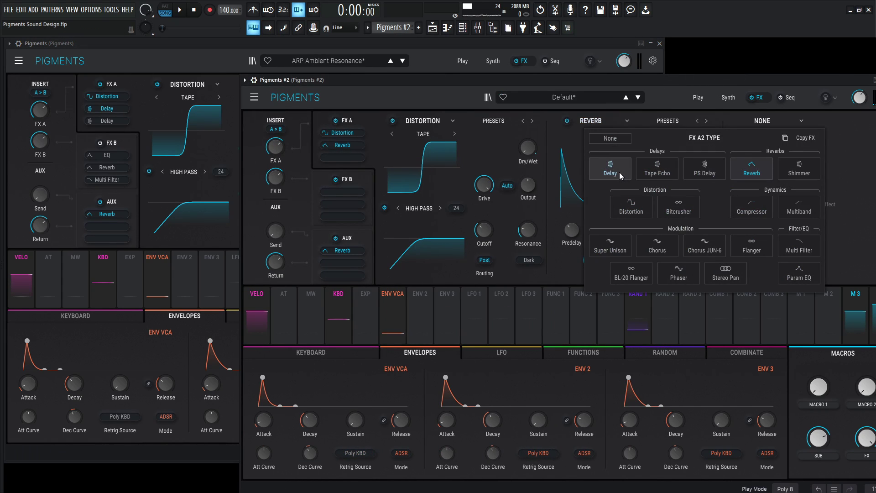
left_click(593, 169)
left_click(199, 58)
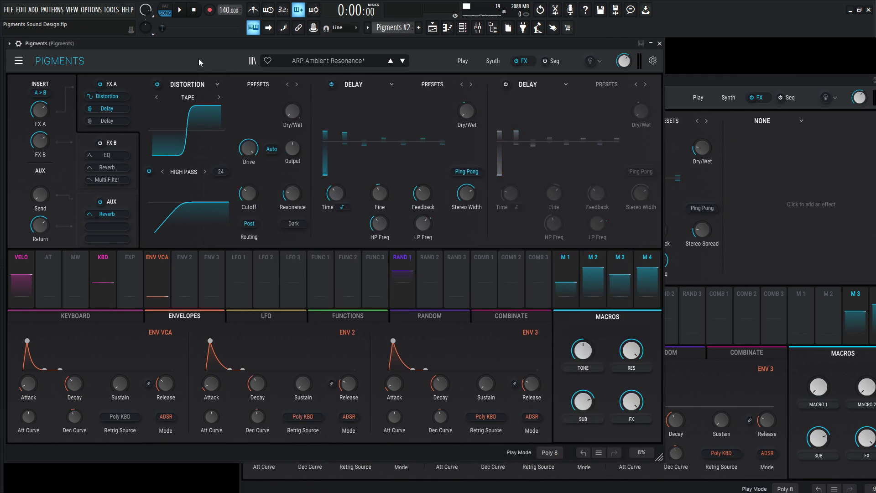
left_click(702, 206)
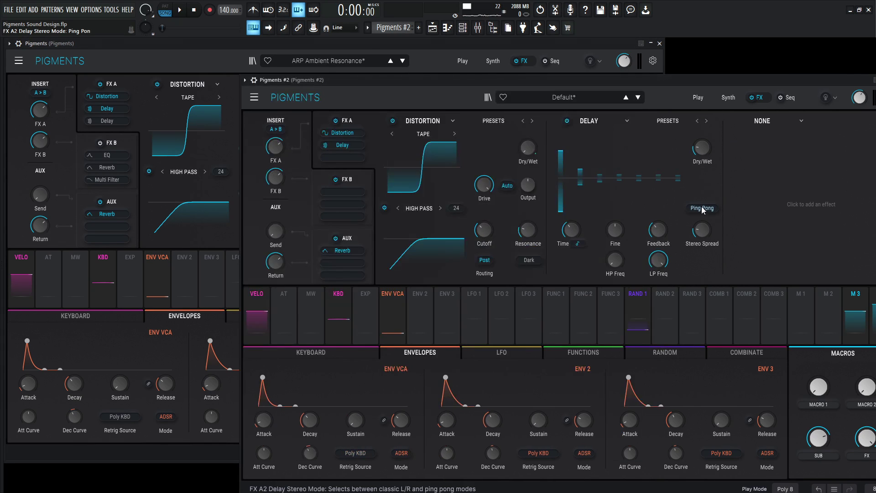
In Pigments #2, lower the Delay's Dry/Wet to its minimum and modulate it with Macro 4, following the preset.
left_click(283, 48)
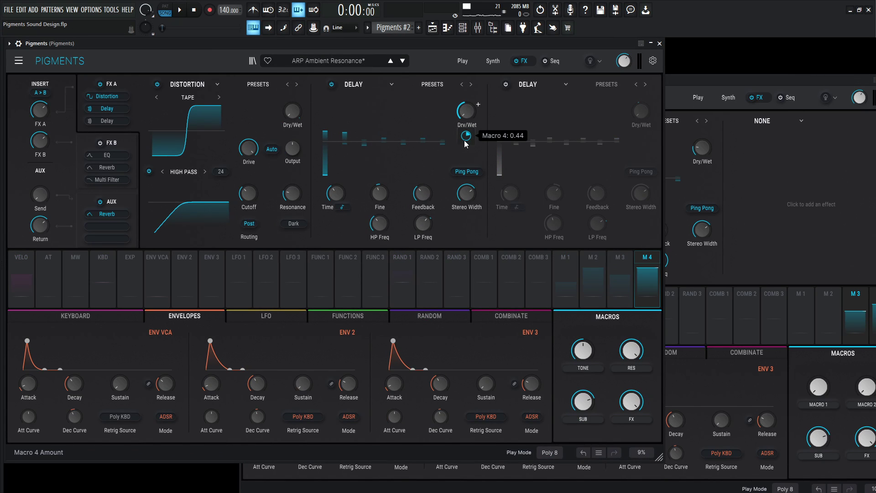
left_click(751, 78)
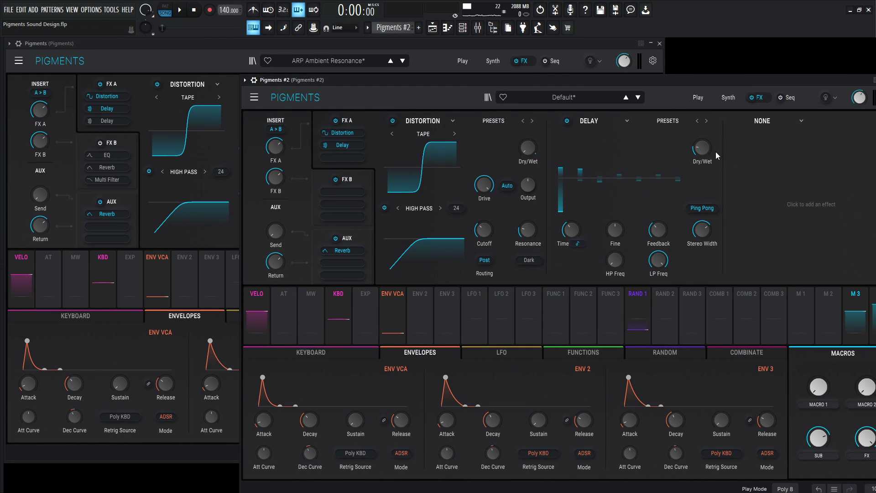
left_click_drag(702, 148, 702, 169)
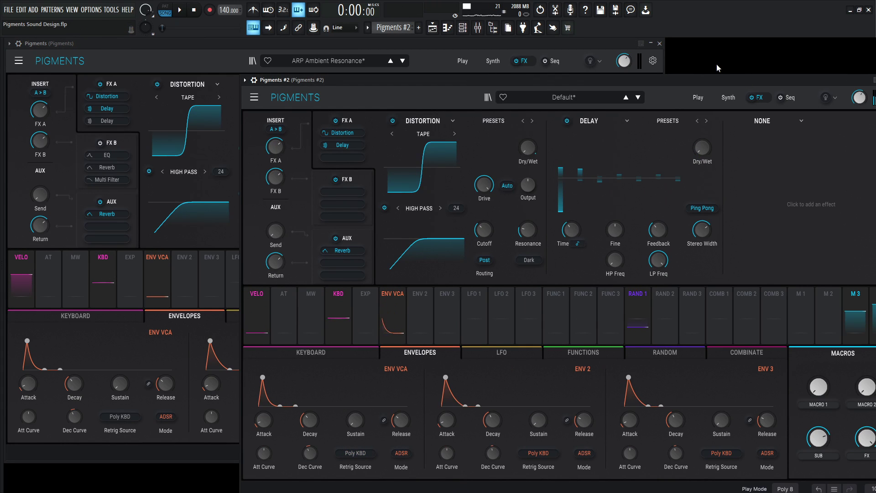
left_click_drag(724, 76, 675, 65)
left_click_drag(833, 309, 652, 155)
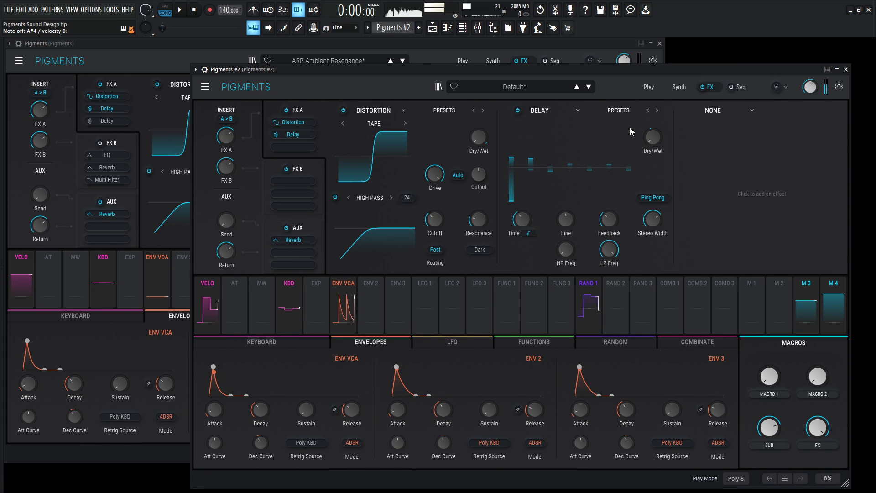
Set the Delay's Fine time in Pigments #2 to about -0.126 ms, close to the preset's value.
left_click(439, 45)
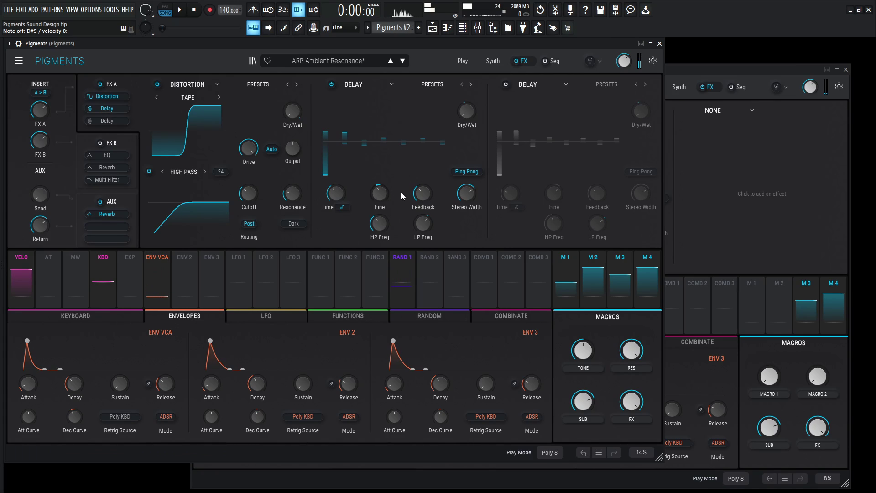
mouse_move(380, 198)
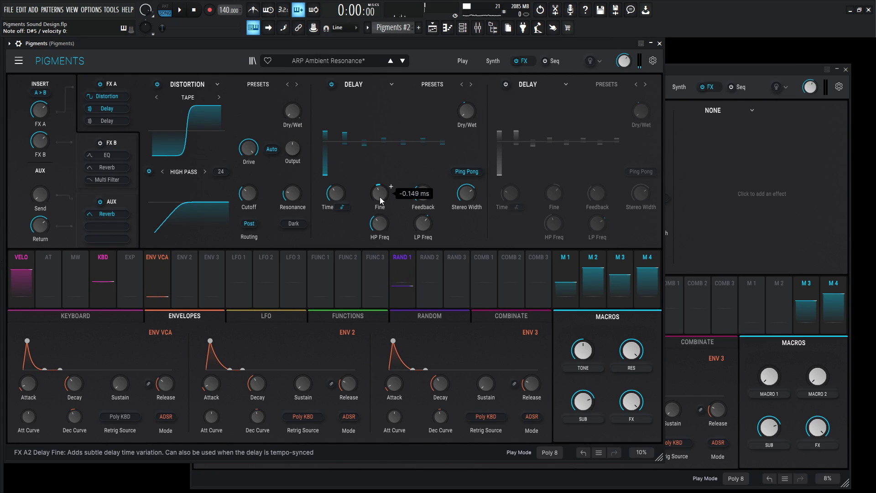
left_click(669, 82)
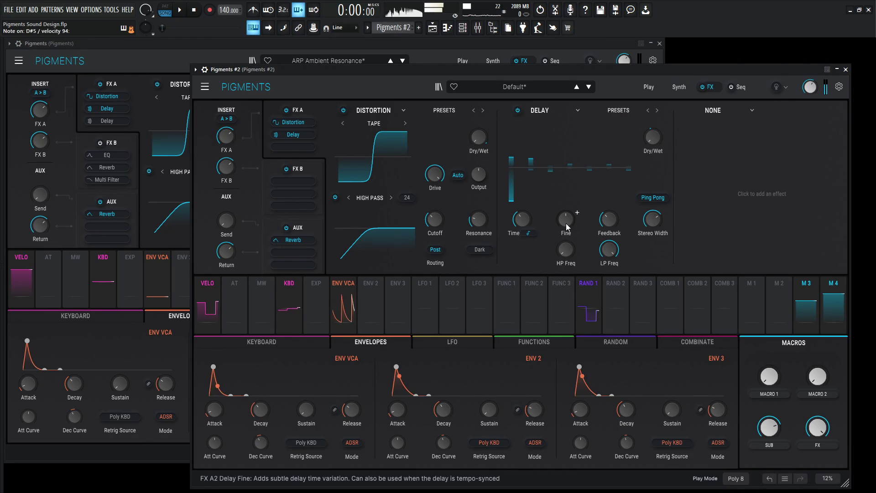
left_click_drag(566, 223, 566, 220)
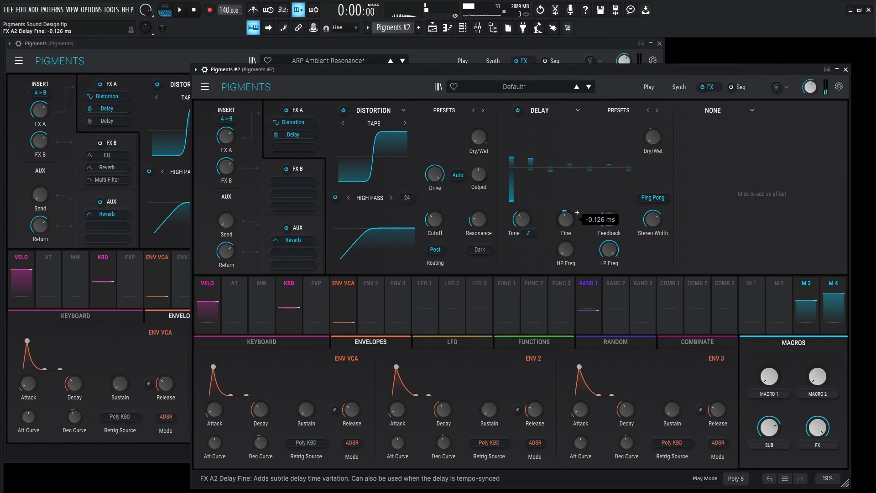
Raise the Delay's HP Freq in Pigments #2 to match the Delay in ARP Ambient Resonance.
left_click(422, 55)
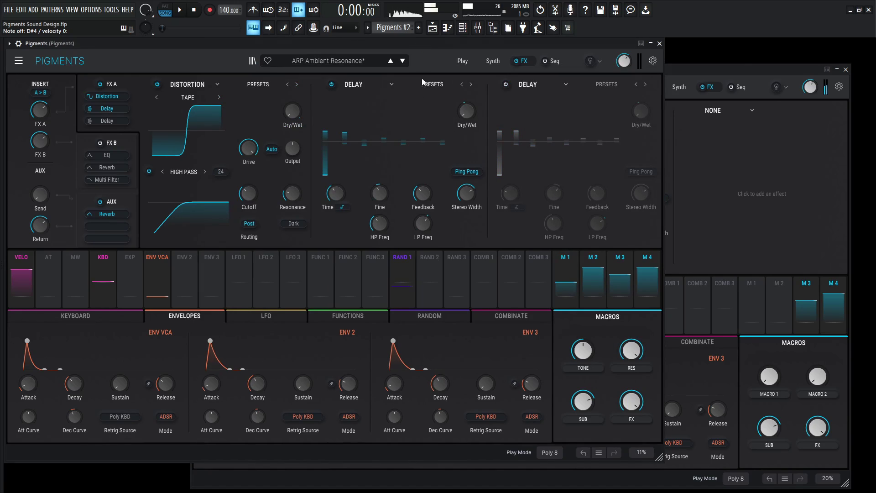
left_click(702, 80)
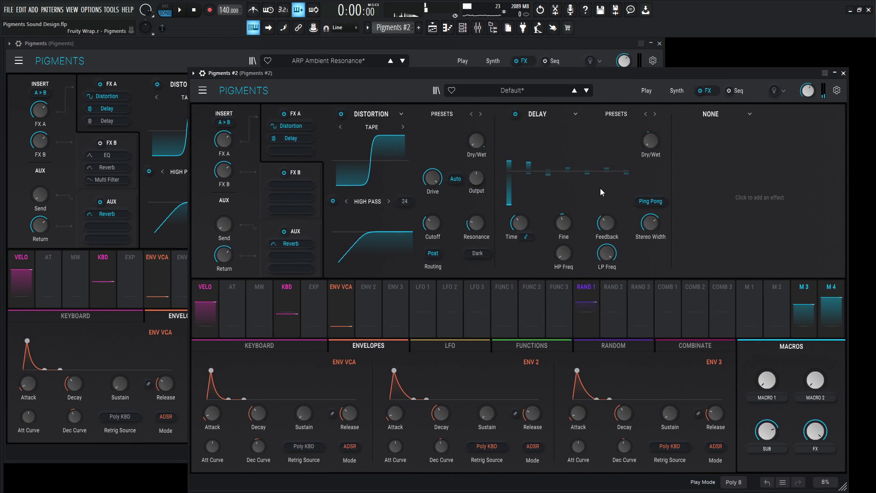
left_click(435, 45)
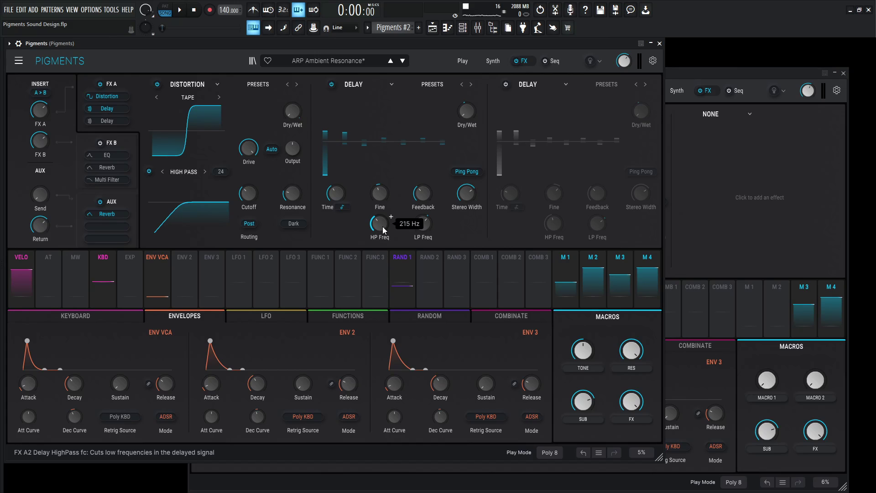
left_click(730, 78)
mouse_move(575, 246)
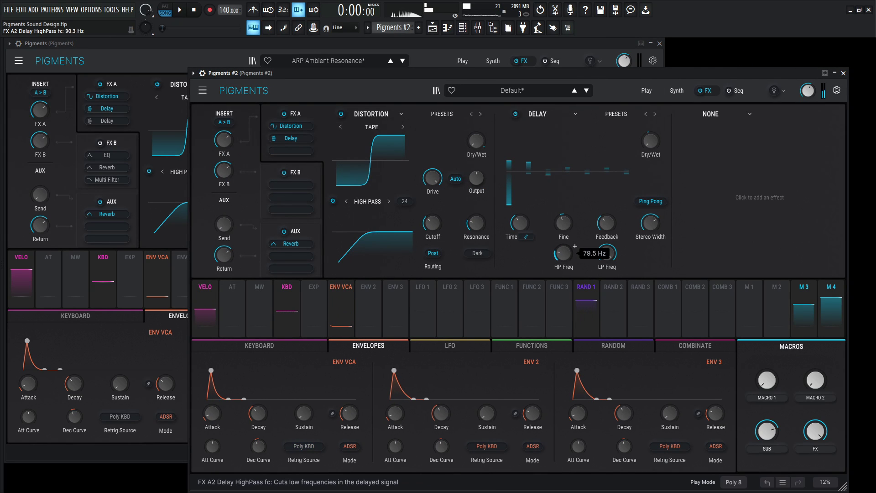
scroll(575, 247, "up", 2)
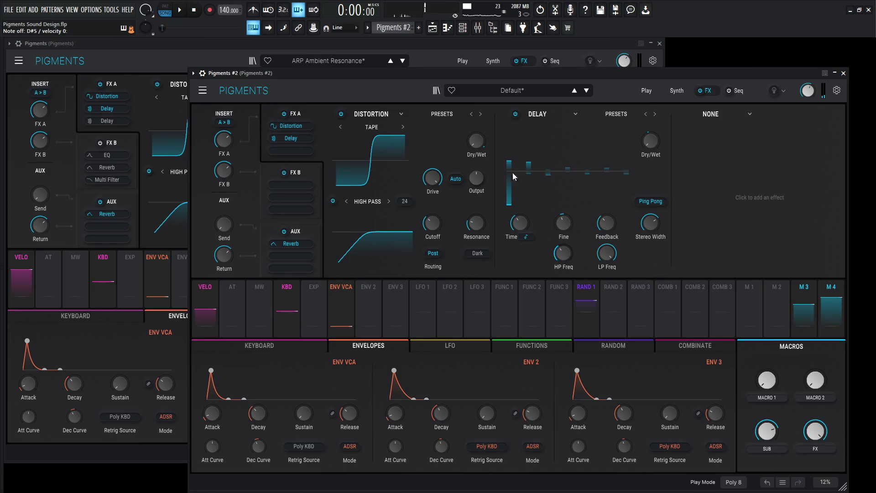
Lower the Delay's LP Freq in Pigments #2 to about 2430 Hz, close to the value in ARP Ambient Resonance.
left_click(450, 62)
mouse_move(422, 226)
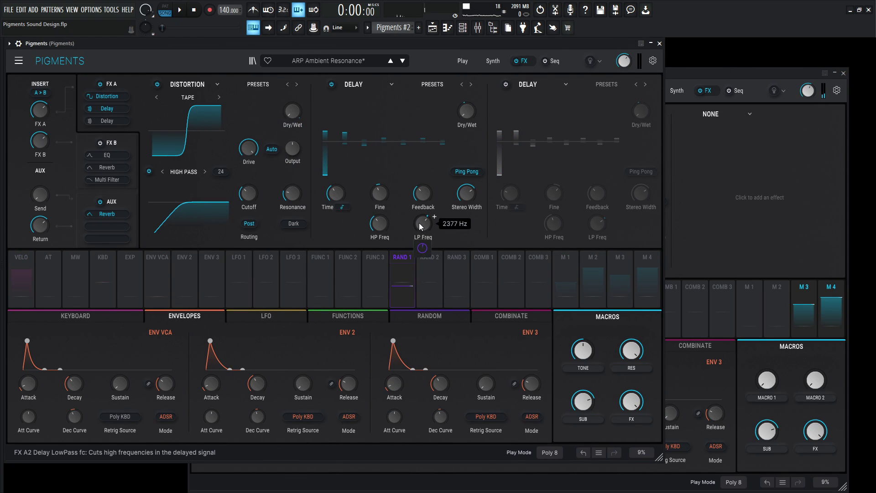
left_click(686, 75)
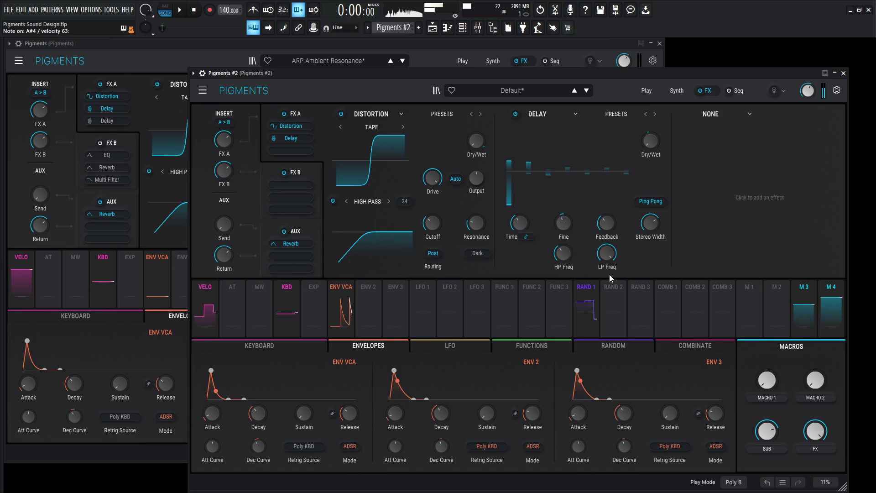
mouse_move(607, 253)
scroll(619, 246, "down", 8)
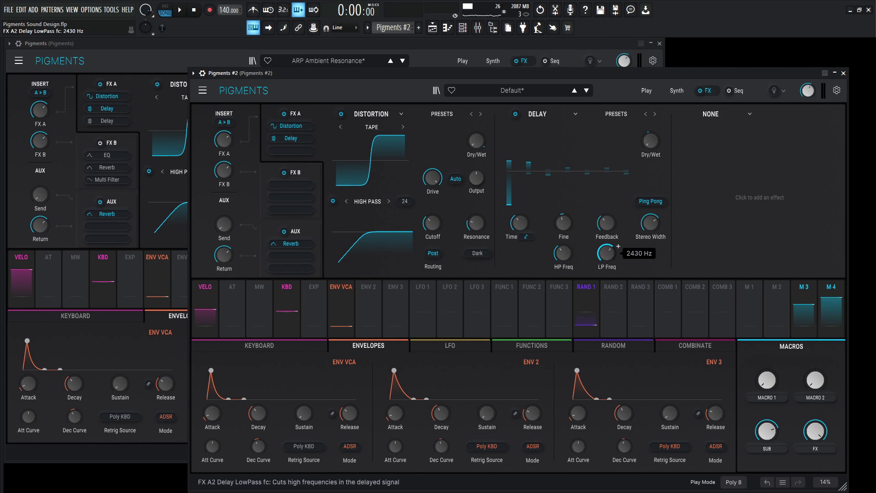
Check the Random 1 modulation on the preset Delay's LP Freq, and modulate the Delay's LP Freq in Pigments #2 with Random 1.
left_click(462, 54)
mouse_move(426, 242)
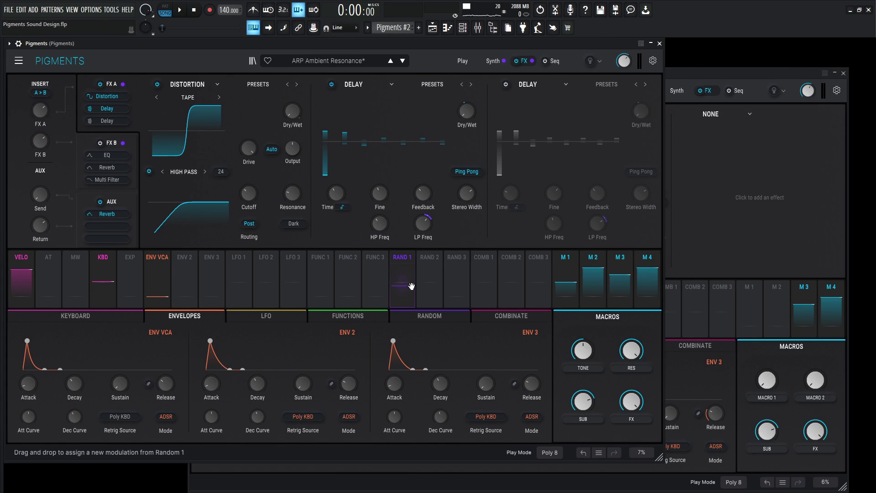
left_click_drag(411, 286, 412, 233)
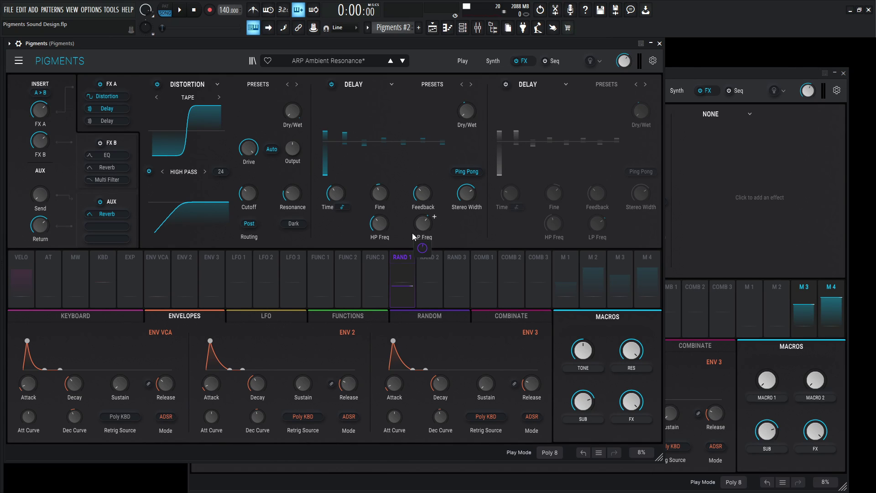
left_click_drag(413, 233, 412, 233)
left_click(719, 71)
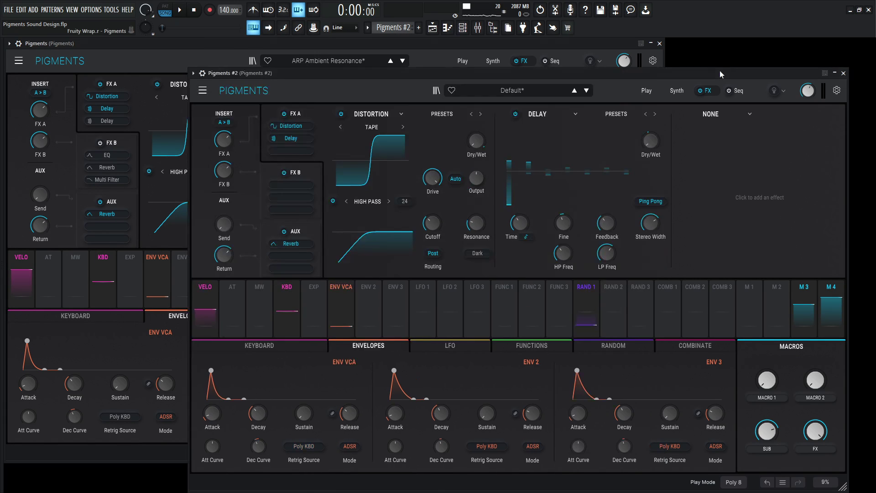
left_click_drag(591, 305, 607, 252)
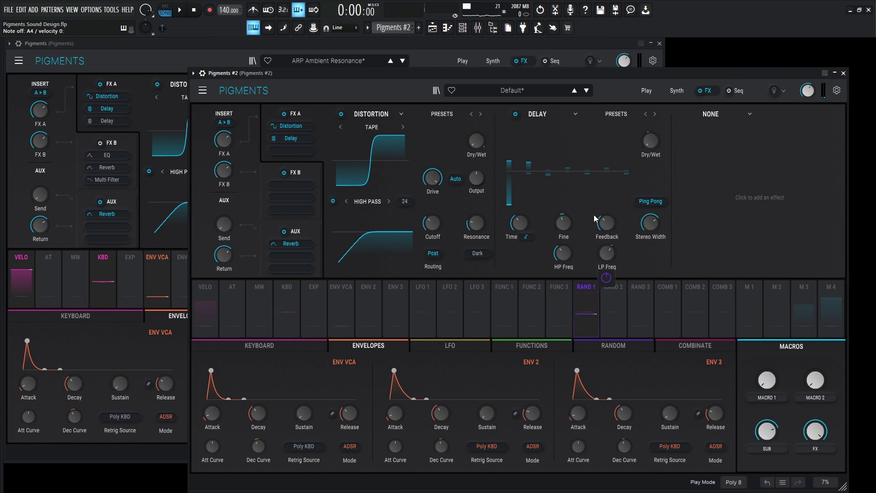
Switch on the preset's second Delay, and add a Delay to the third slot of FX A in Pigments #2.
left_click(563, 43)
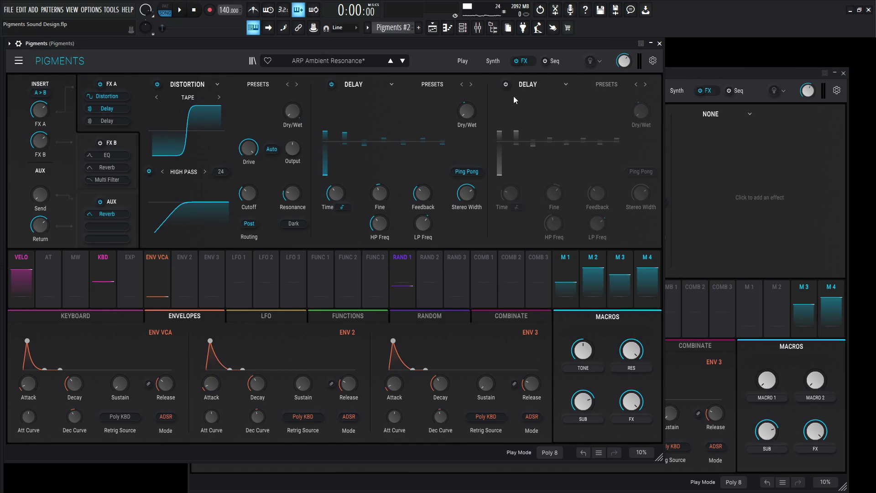
left_click(506, 84)
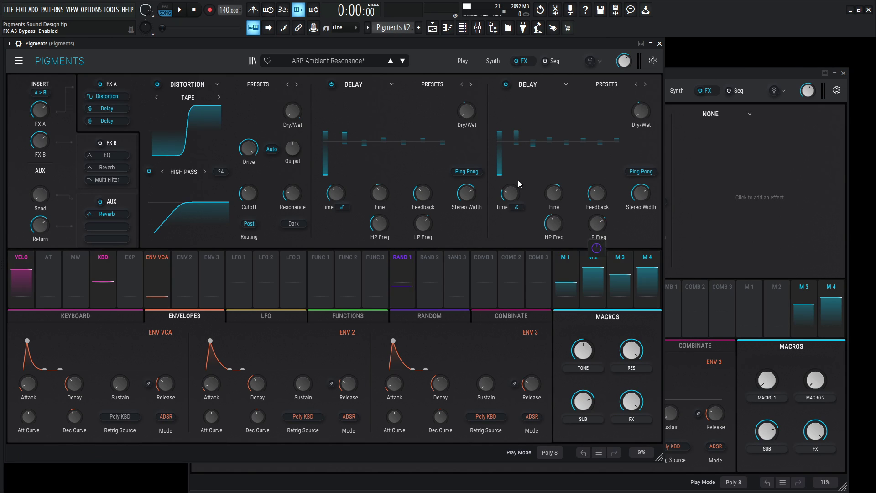
mouse_move(506, 195)
left_click(744, 73)
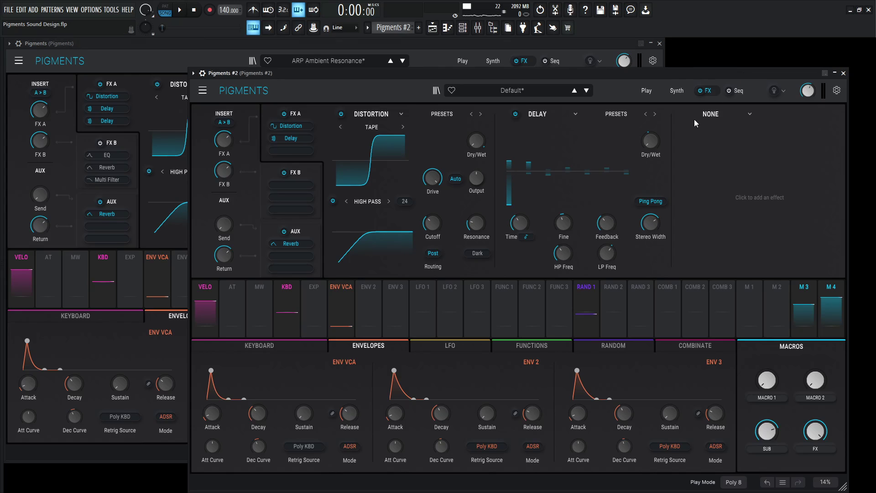
left_click(703, 115)
left_click(628, 162)
In Pigments #2, adjust the second Delay's Time to match the preset and switch on its Ping Pong mode.
left_click(701, 237)
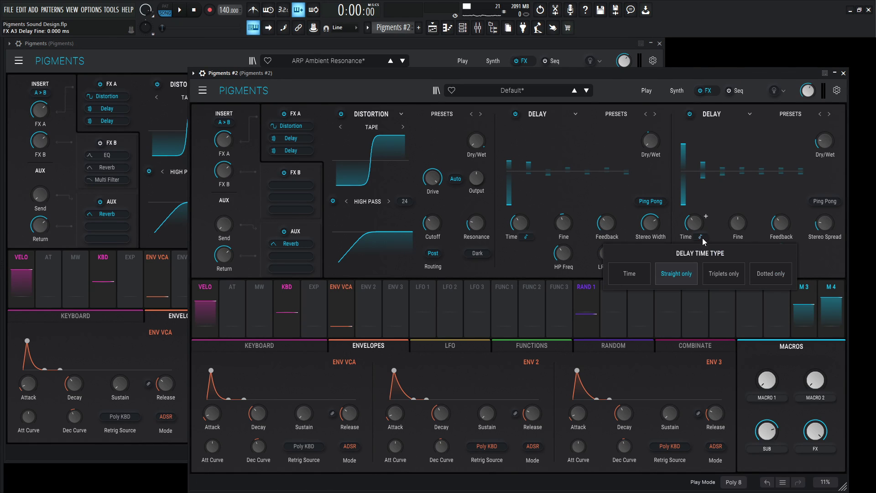
left_click(697, 224)
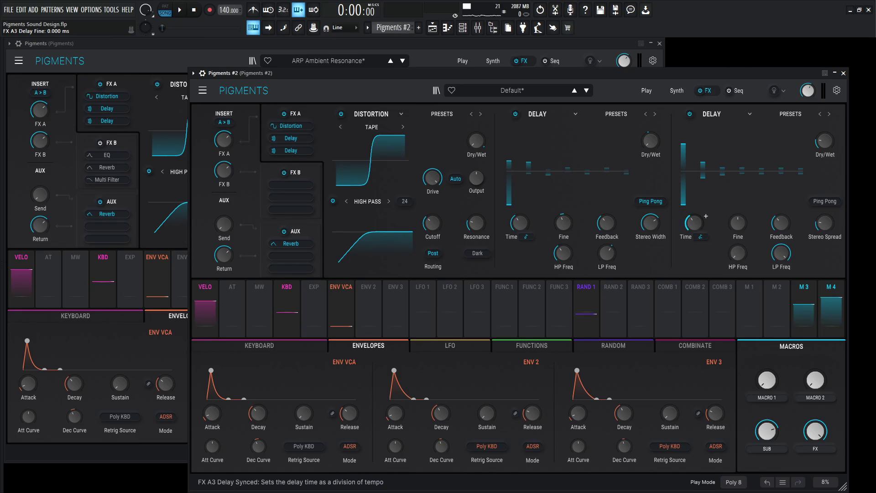
left_click_drag(696, 224, 696, 232)
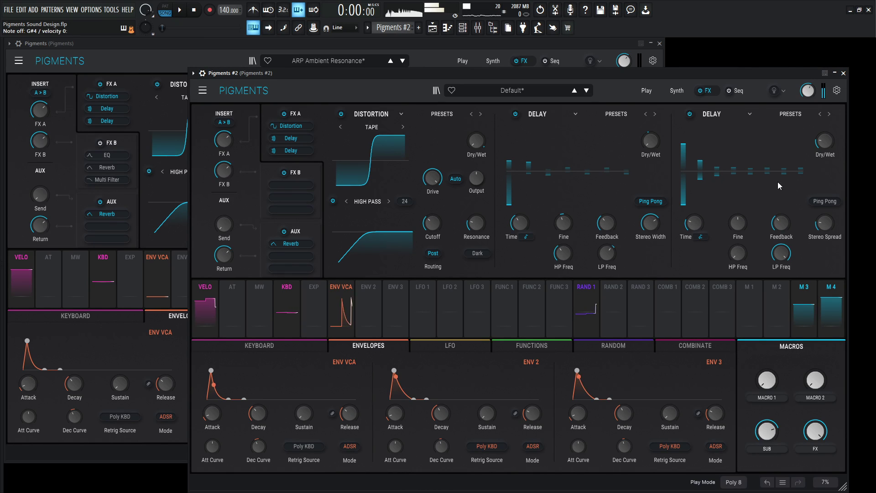
left_click(538, 45)
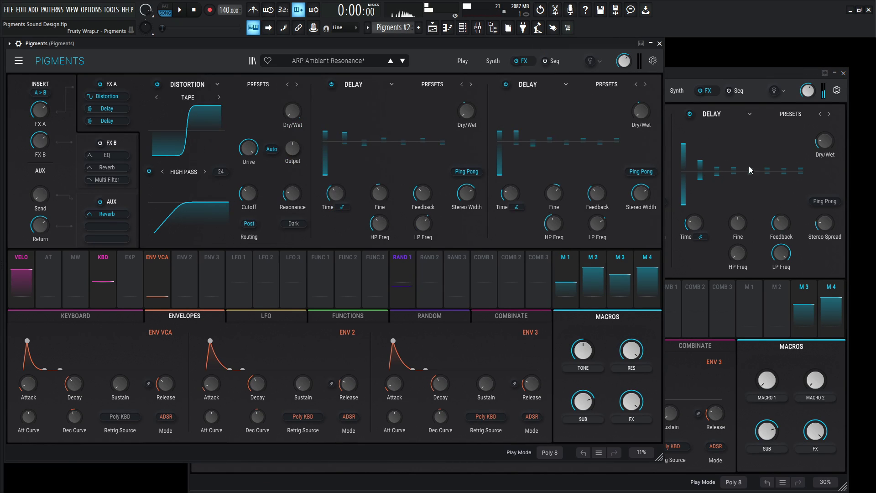
left_click(831, 206)
Set the second Delay's Fine time in Pigments #2 to about 1.10 ms, following the preset.
left_click(568, 48)
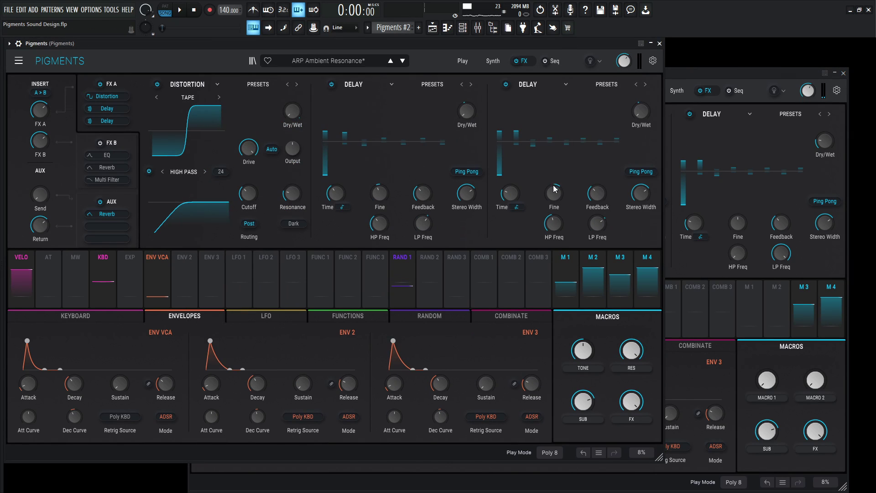
left_click(732, 112)
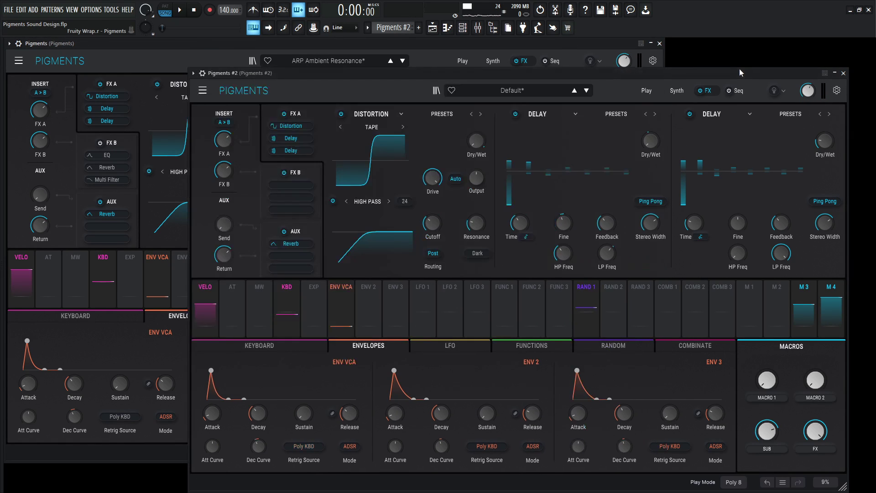
mouse_move(739, 225)
scroll(749, 216, "up", 2)
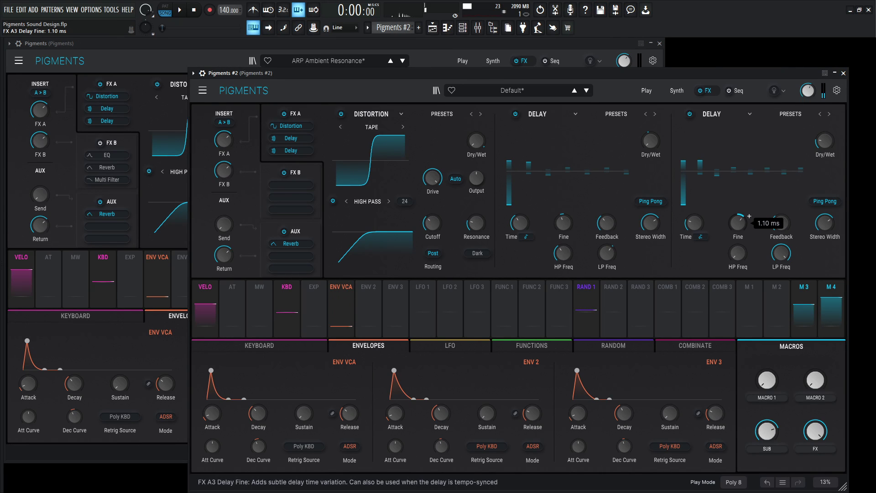
In Pigments #2, lower the second Delay's Dry/Wet to 0 % and modulate it with Macro 4, as in the preset.
left_click(535, 42)
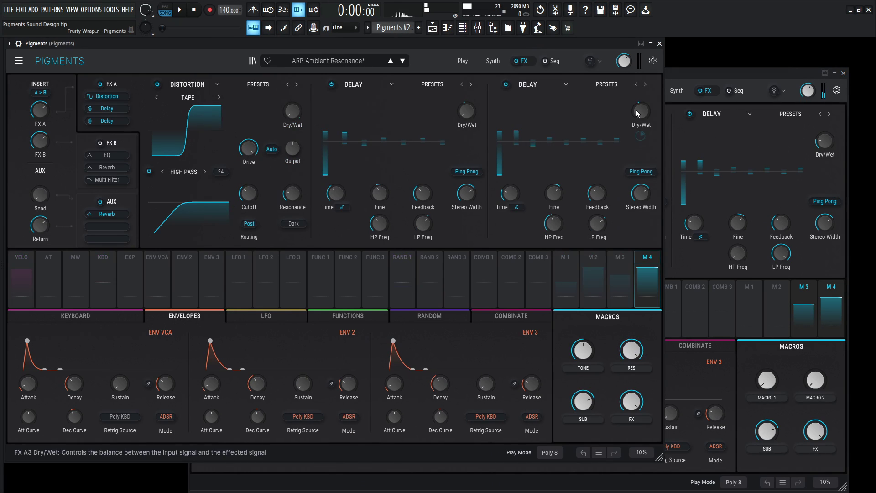
mouse_move(641, 140)
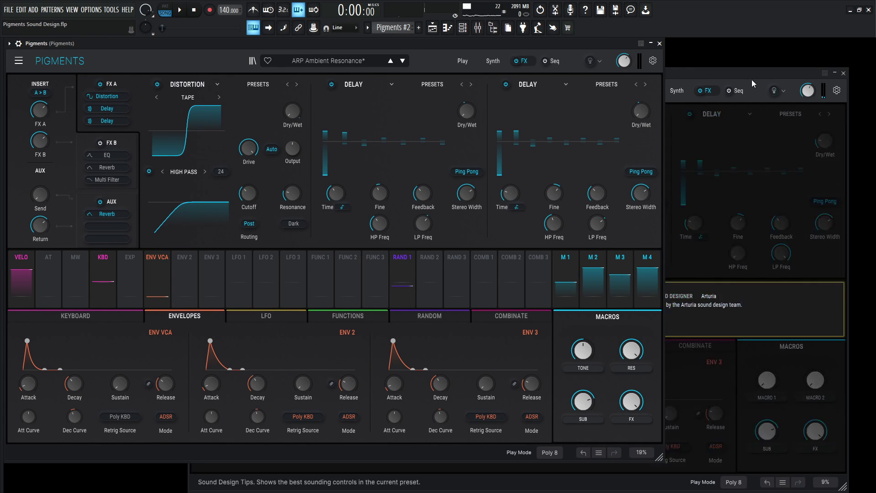
left_click(752, 80)
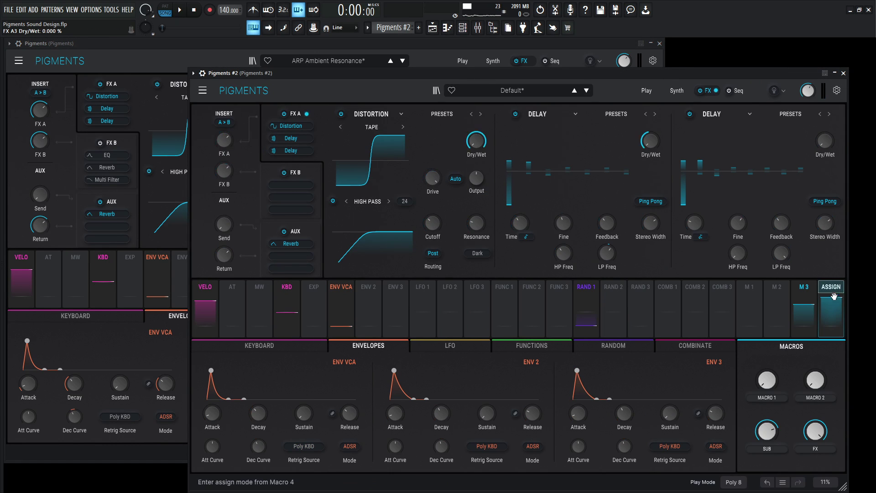
left_click_drag(831, 310, 824, 169)
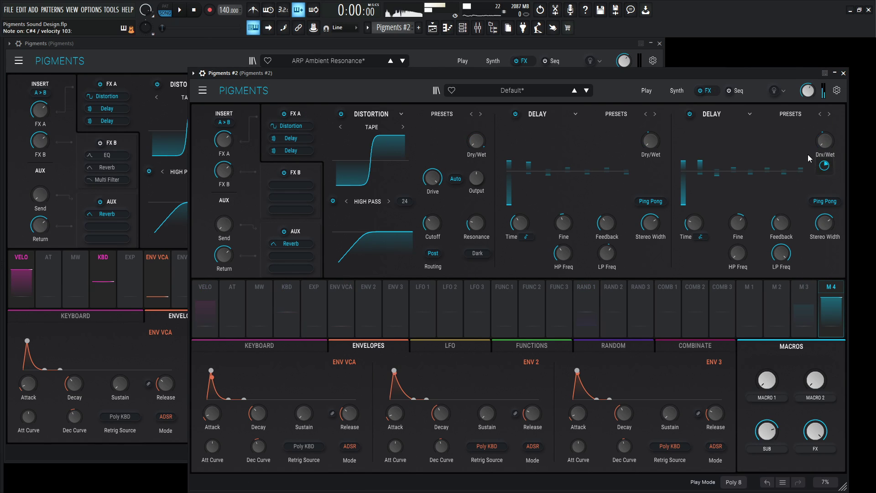
Set the second Delay's HP Freq to about 343 Hz and LP Freq to about 3803 Hz in Pigments #2, following the preset.
left_click(593, 43)
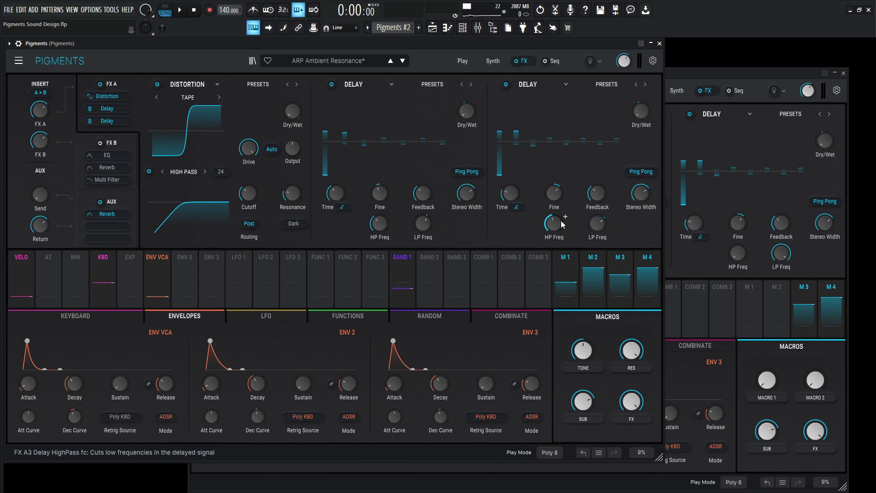
left_click(746, 254)
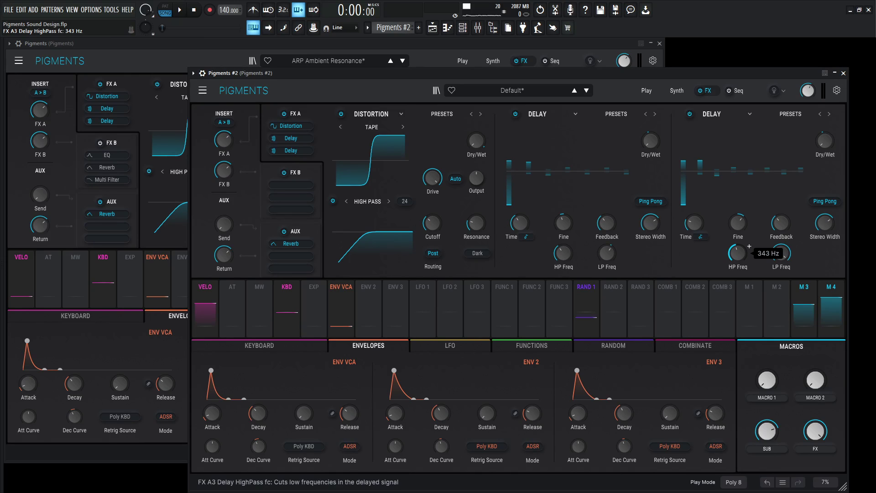
left_click(576, 49)
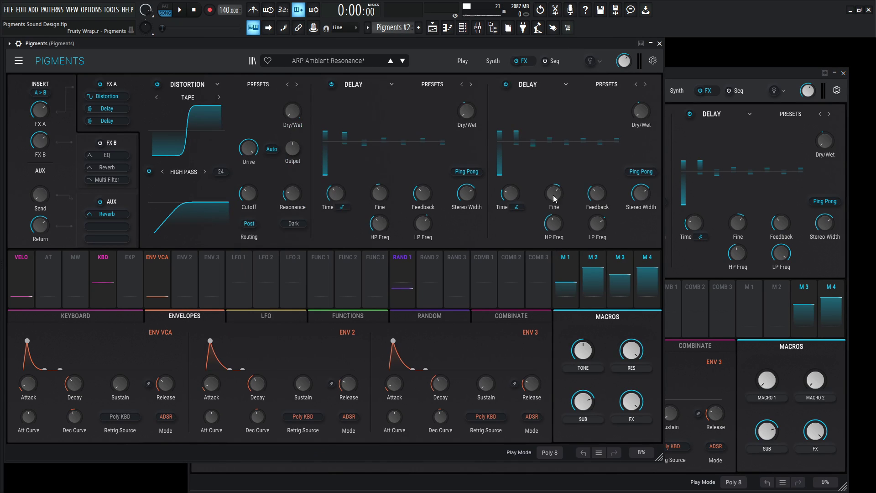
left_click(781, 254)
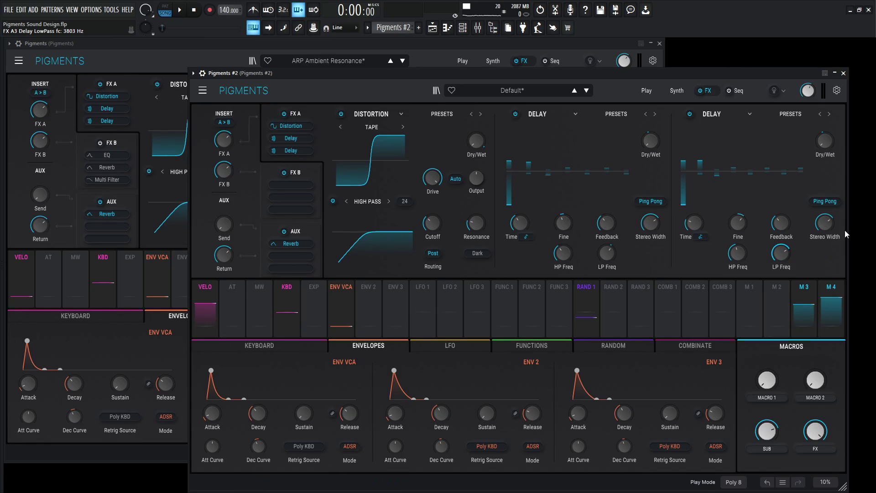
Check the preset's Random 1 amount and modulate the second Delay's LP Freq in Pigments #2 with Random 1.
left_click(583, 50)
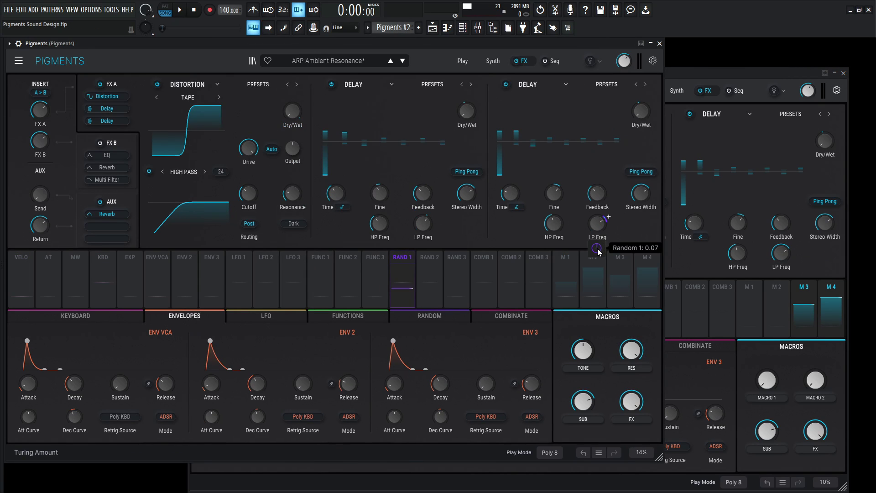
left_click(783, 76)
left_click_drag(596, 321, 780, 280)
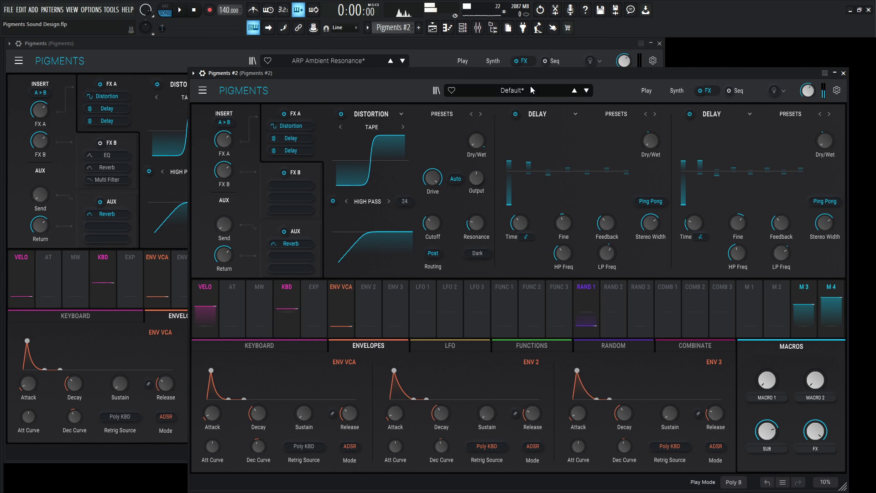
In ARP Ambient Resonance, switch on FX B and bypass its Reverb and Multi Filter, keeping only the EQ active.
left_click(437, 55)
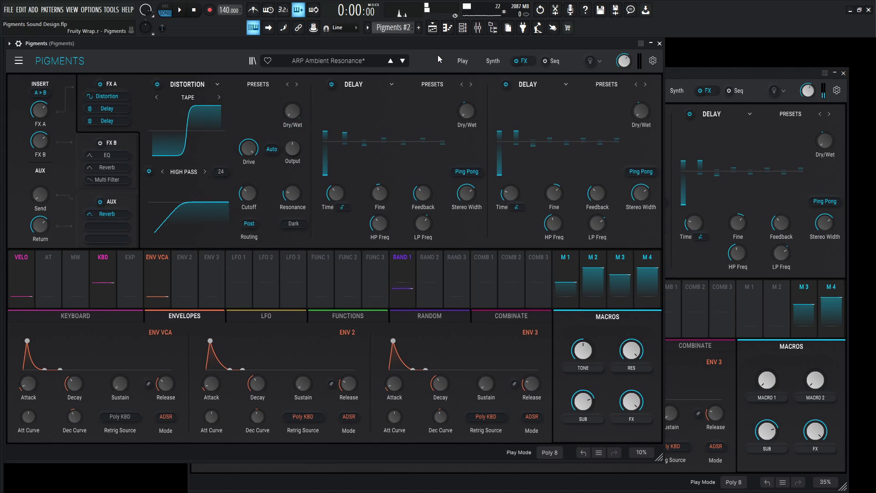
left_click(127, 144)
left_click(100, 142)
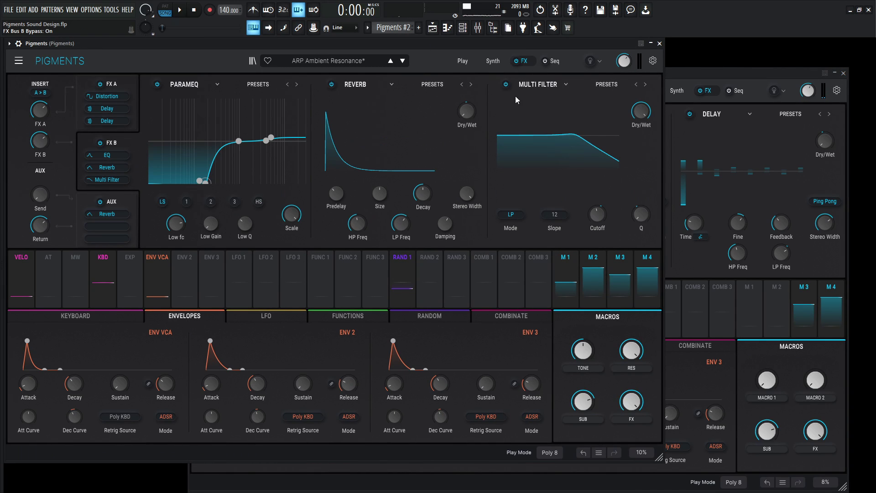
left_click(331, 85)
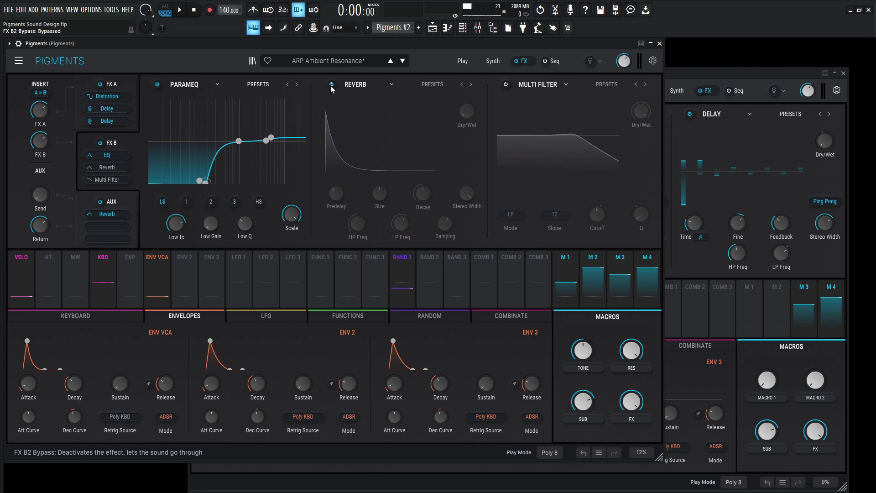
Add a Param EQ to the first slot of FX B in Pigments #2.
left_click(742, 81)
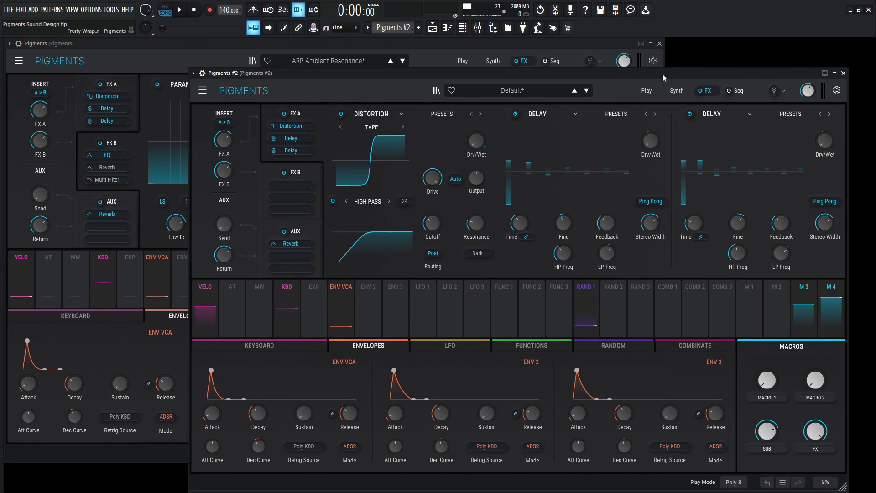
left_click(303, 168)
left_click(384, 125)
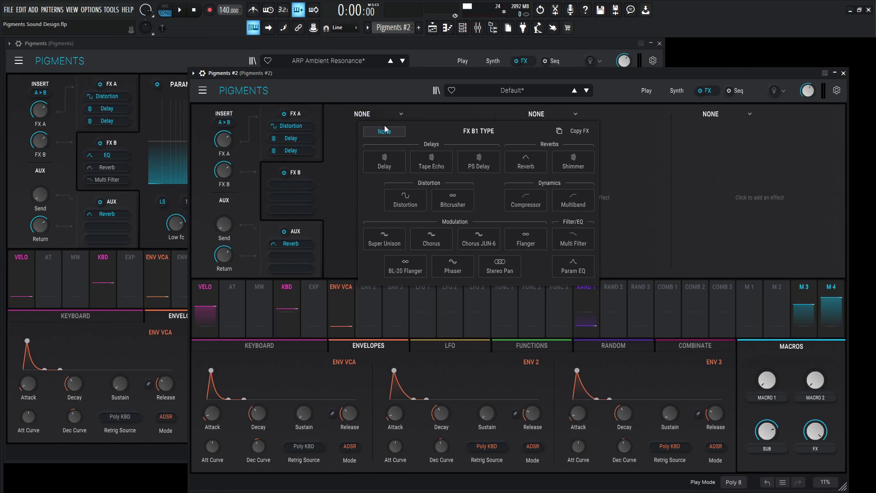
left_click(583, 264)
Match the Param EQ's low shelf frequency in Pigments #2 to the preset and lower its gain to the minimum.
left_click(219, 51)
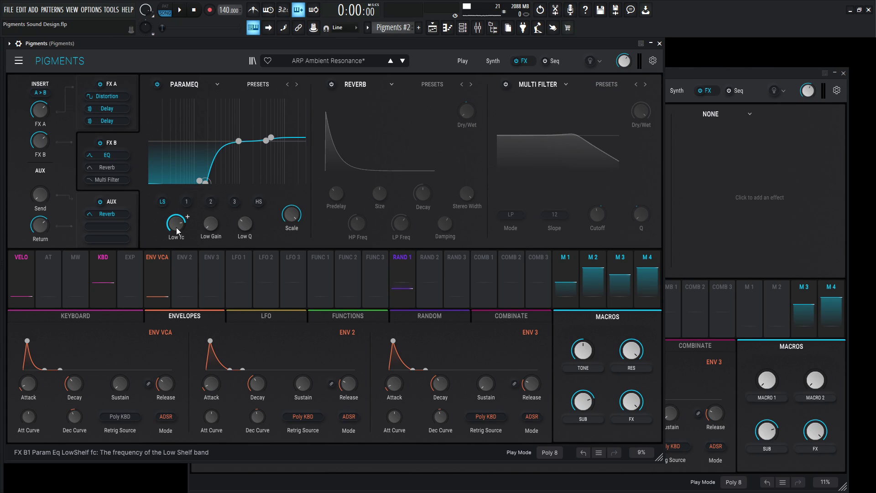
left_click(675, 97)
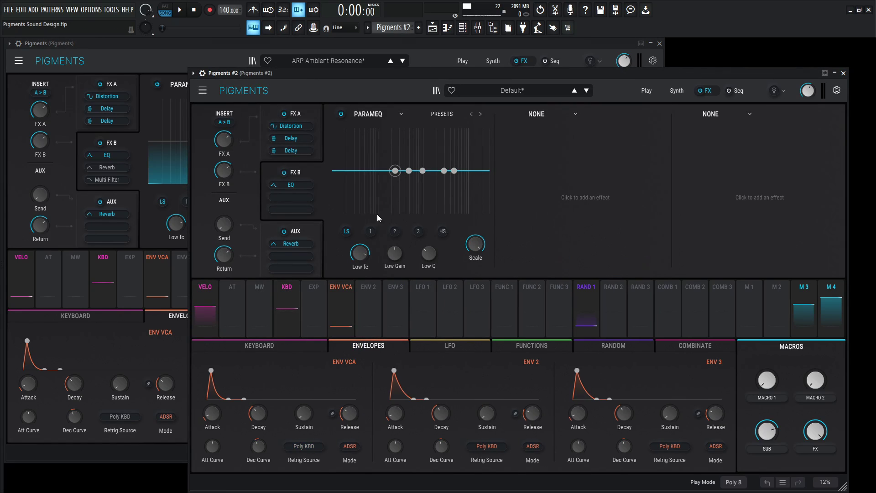
left_click_drag(360, 252, 360, 256)
left_click(179, 93)
mouse_move(208, 228)
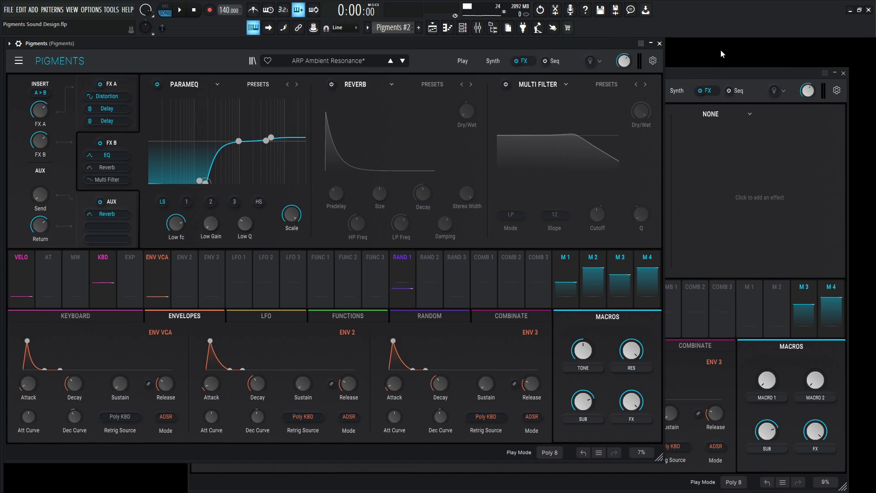
left_click(716, 73)
left_click_drag(393, 248, 393, 292)
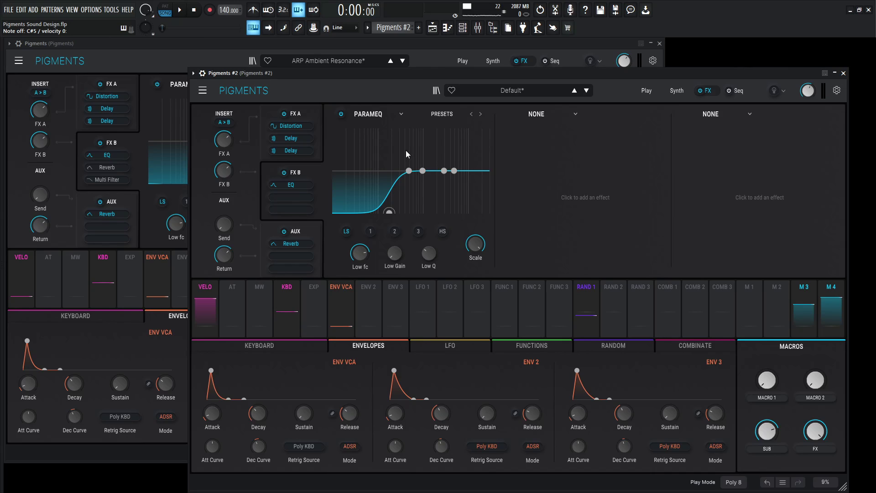
Following the preset, set the EQ's Peak 1 frequency to about 168 Hz in Pigments #2 and cut its gain to the minimum.
left_click(325, 47)
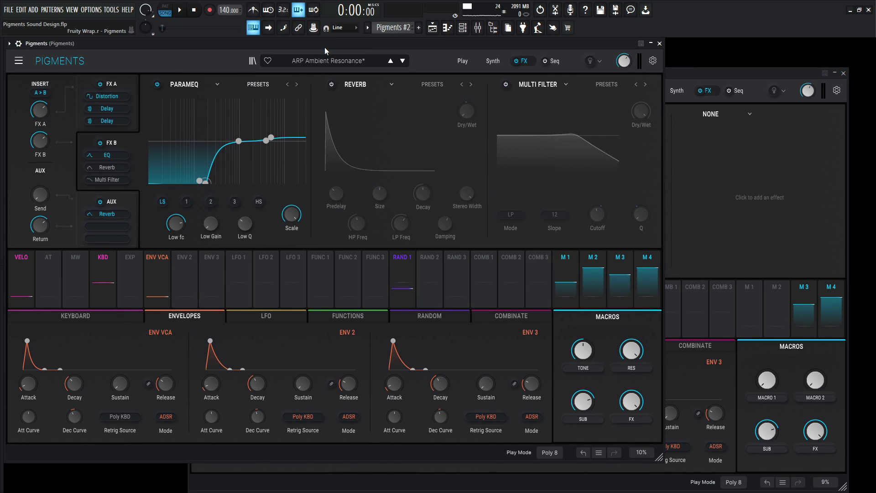
left_click(187, 201)
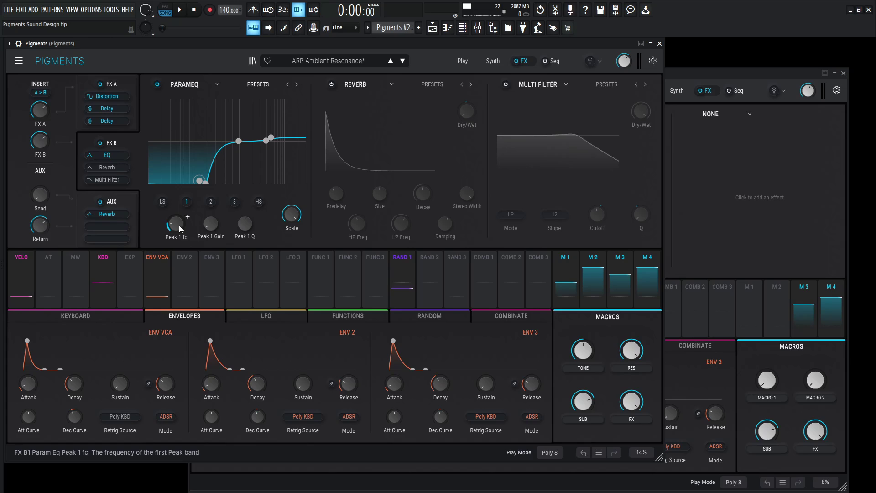
left_click(710, 82)
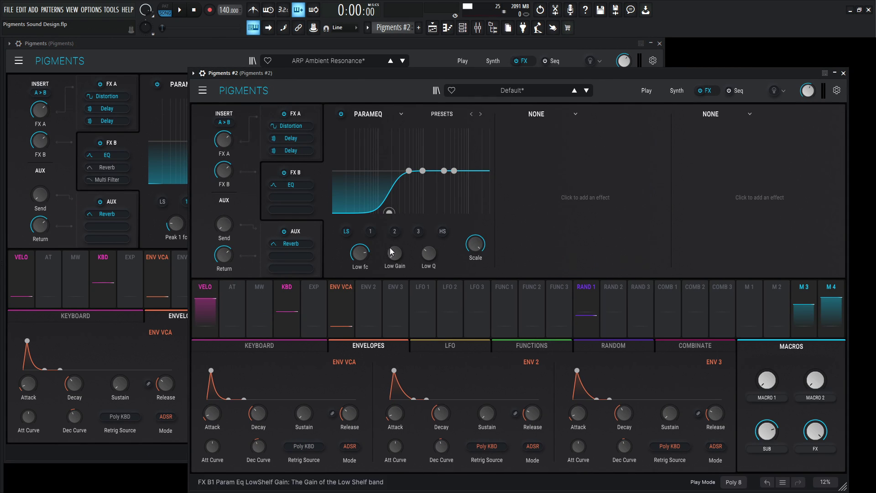
left_click(370, 231)
left_click_drag(359, 252, 359, 266)
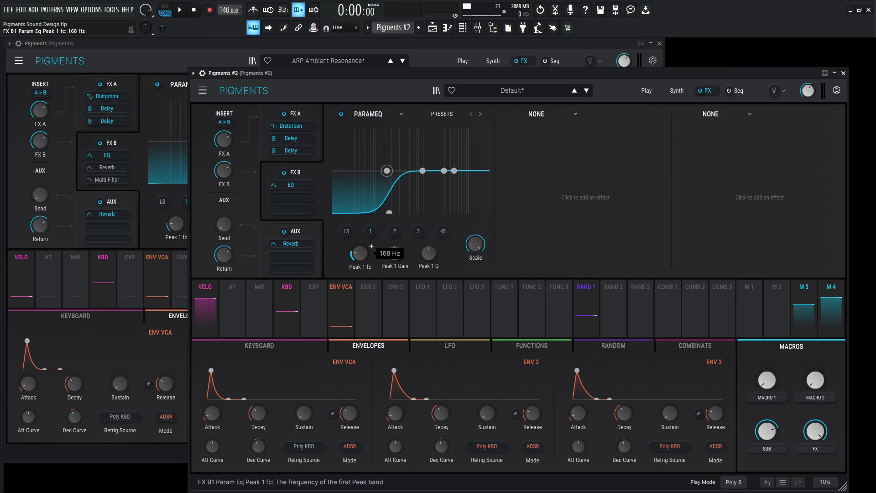
left_click_drag(395, 253, 394, 269)
left_click(203, 60)
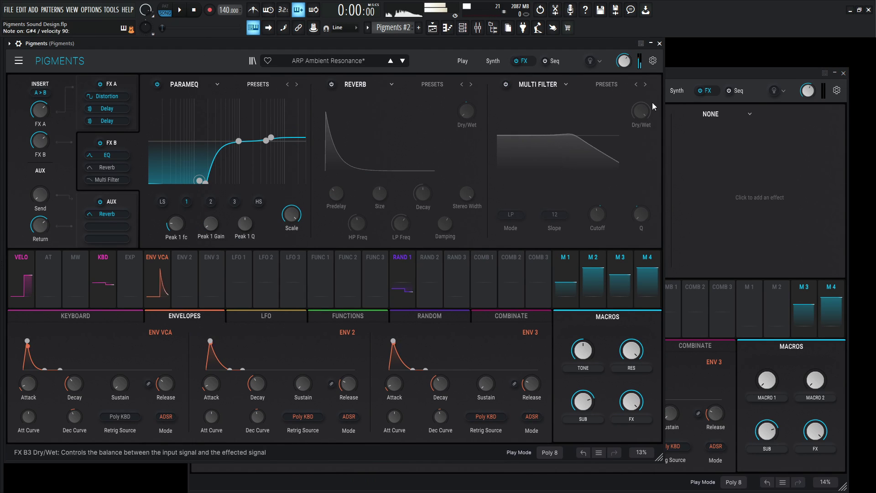
left_click(712, 74)
Check the preset's EQ high shelf and set the high shelf frequency in Pigments #2 to about 5198 Hz.
left_click(261, 47)
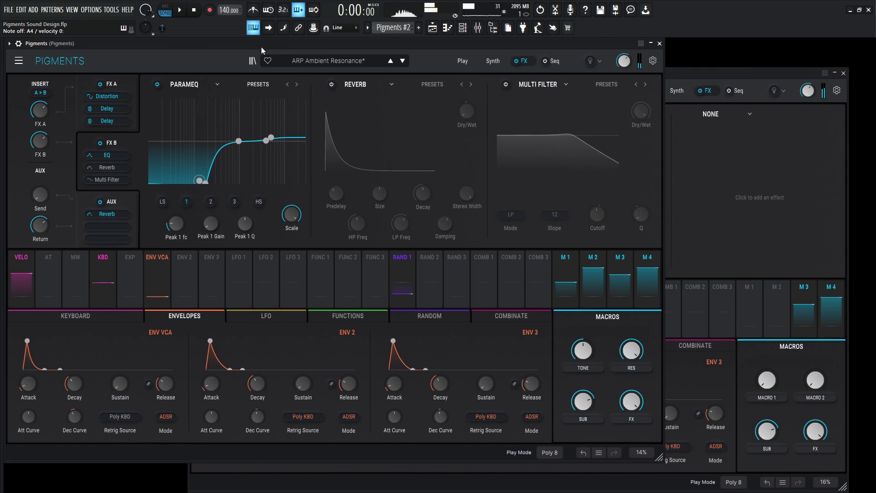
left_click(275, 139)
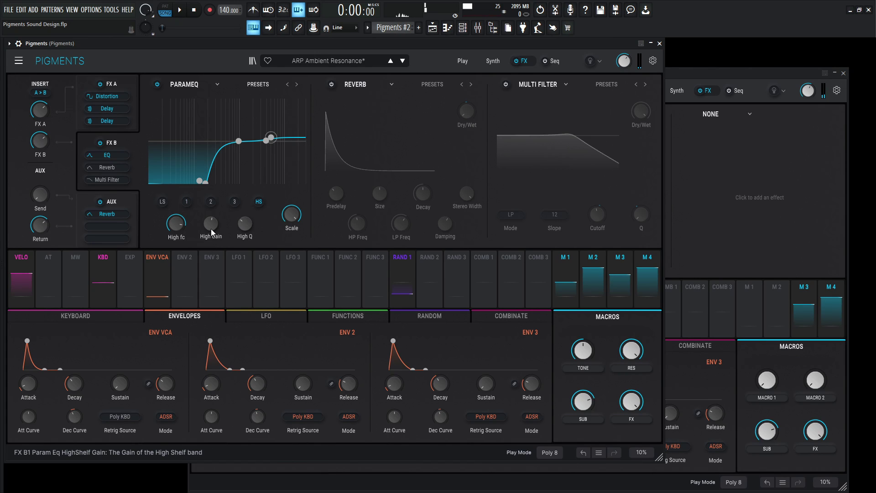
left_click(691, 73)
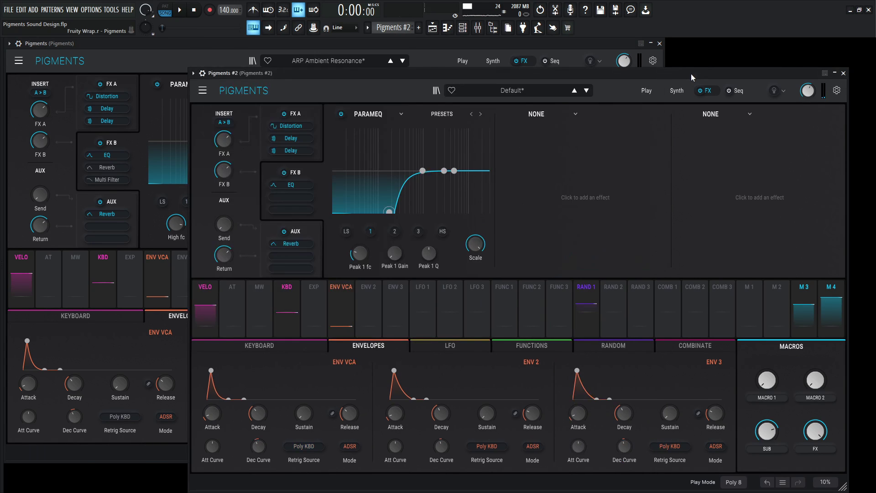
left_click(443, 231)
left_click_drag(359, 254, 360, 246)
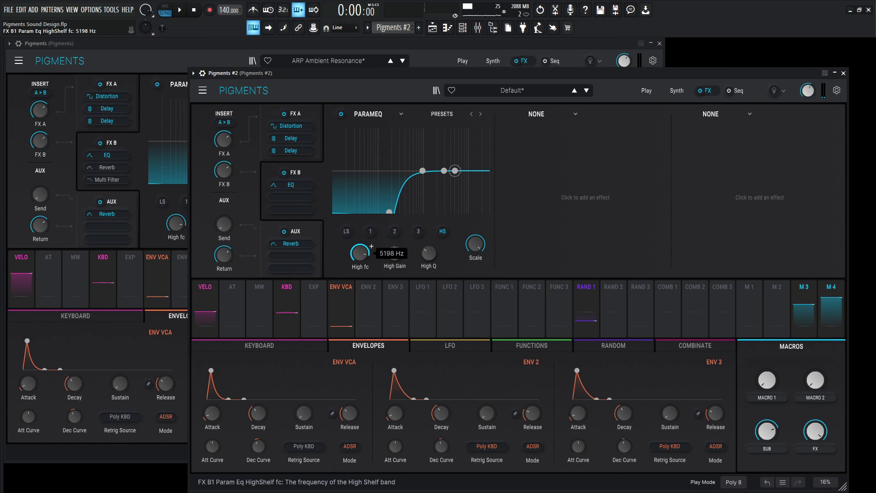
Raise the EQ's high shelf gain slightly in Pigments #2 to match the preset's boost.
left_click(206, 52)
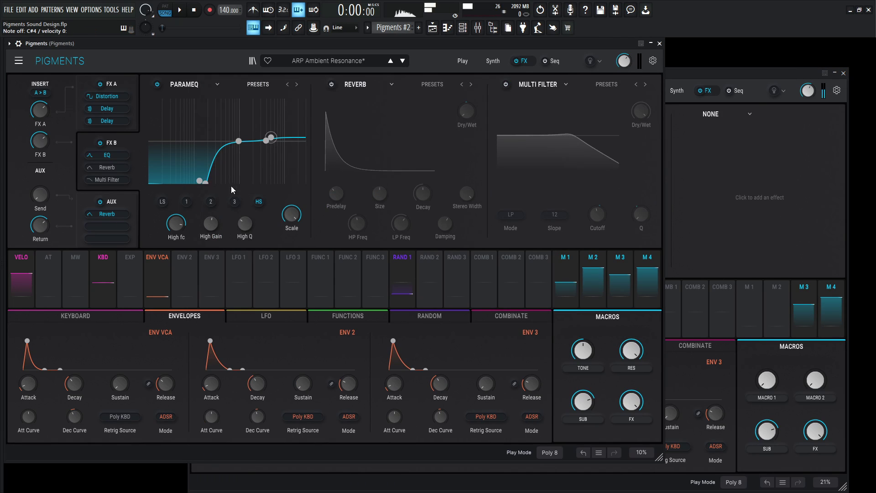
left_click(215, 225)
left_click(686, 92)
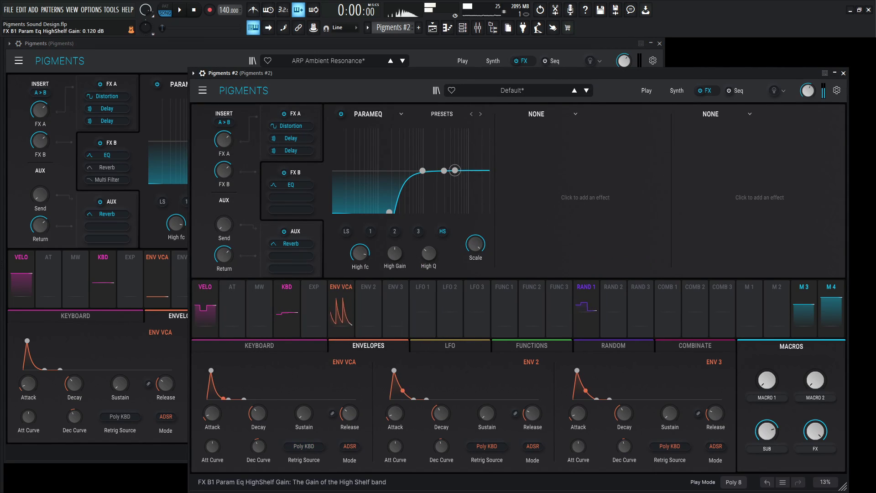
left_click_drag(395, 253, 394, 245)
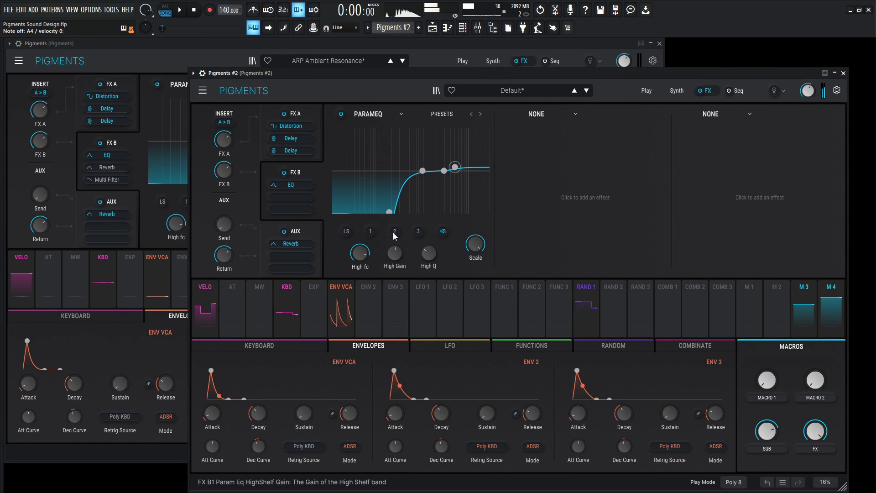
Switch between the ARP Ambient Resonance preset and Pigments #2 to compare their sound with the EQ active.
left_click(399, 65)
left_click(713, 71)
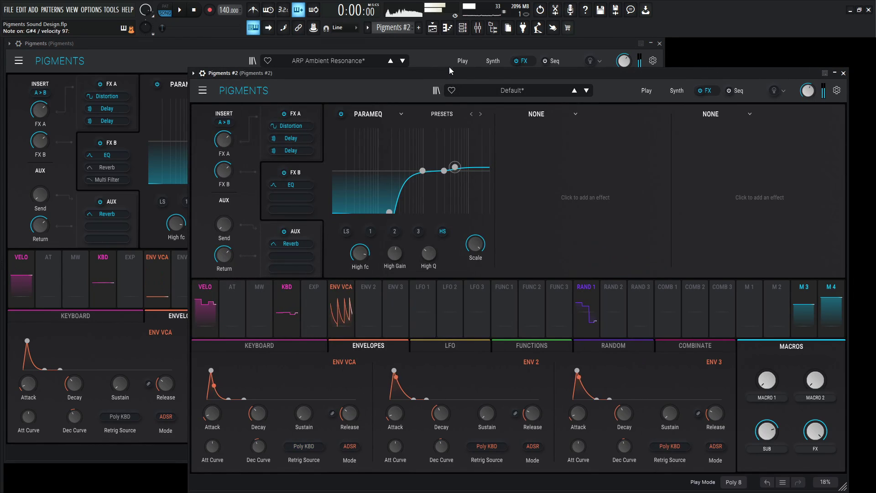
left_click(440, 52)
left_click(702, 107)
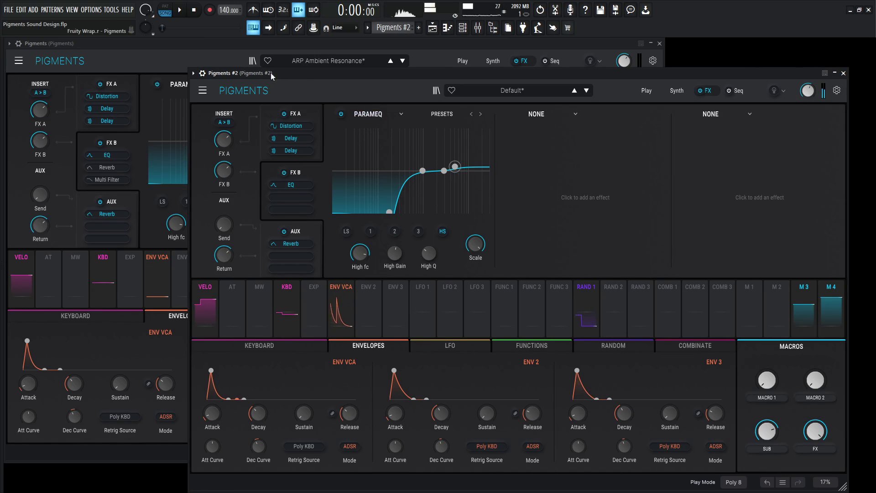
left_click(220, 72)
left_click(697, 77)
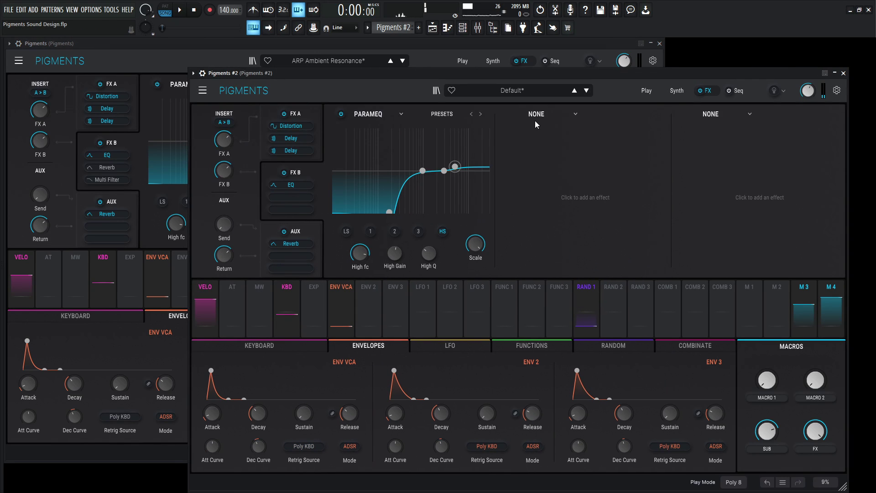
Add a Reverb to the second slot of FX B in Pigments #2 and enable the preset's FX B Reverb for reference.
left_click(536, 115)
left_click(700, 162)
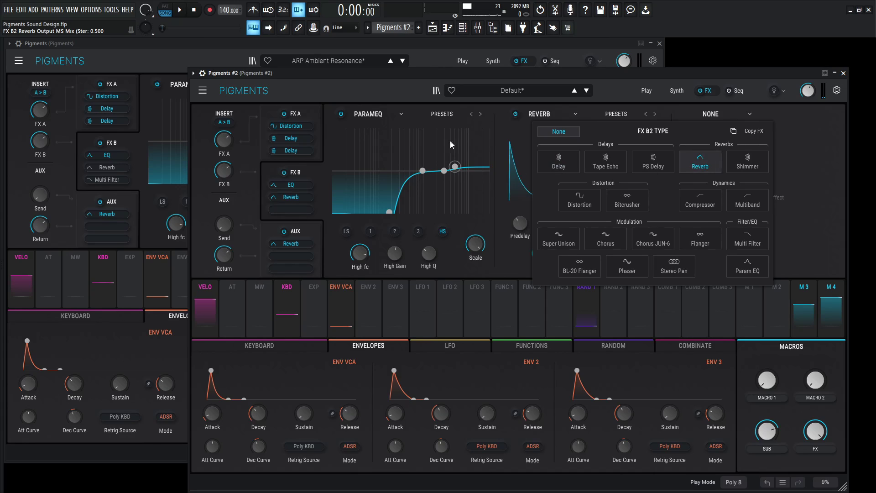
left_click(331, 84)
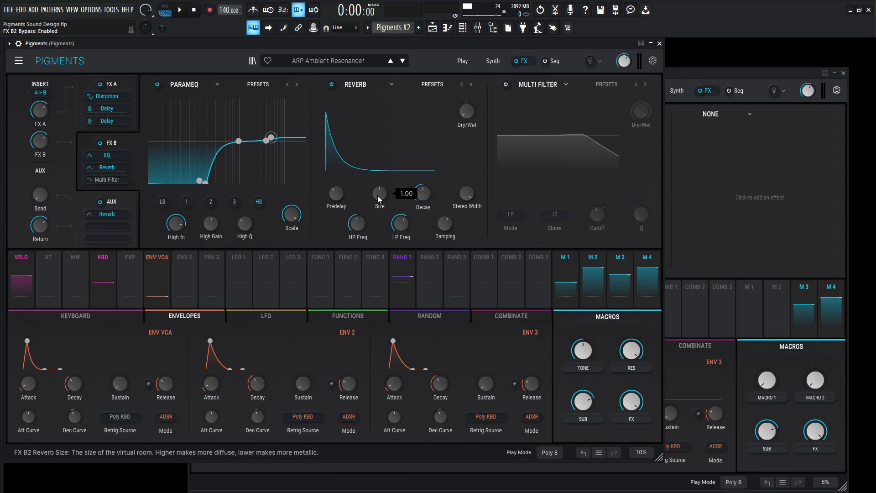
mouse_move(426, 193)
left_click(690, 73)
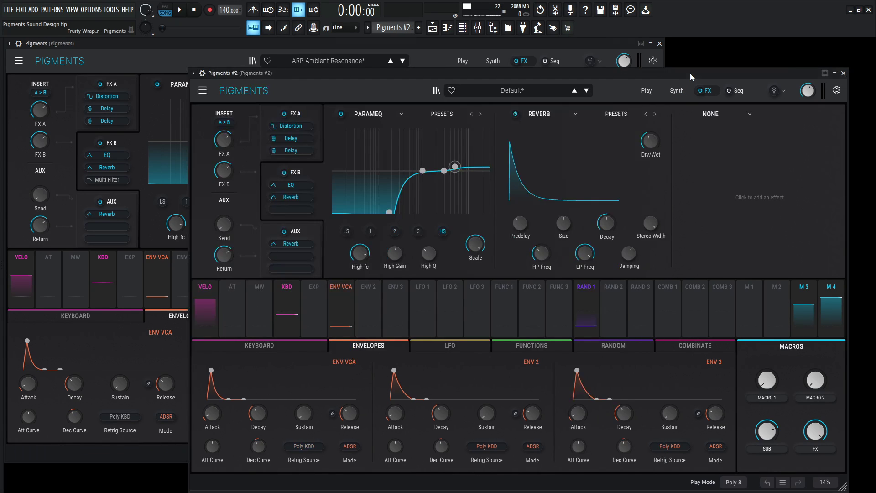
Match the Reverb's LP Freq in Pigments #2 to the preset's 2140 Hz.
left_click_drag(482, 75, 594, 62)
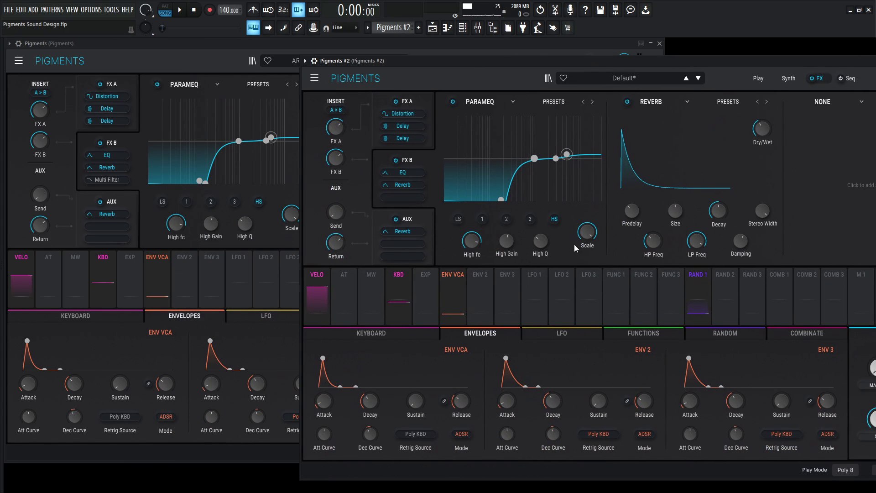
left_click(268, 58)
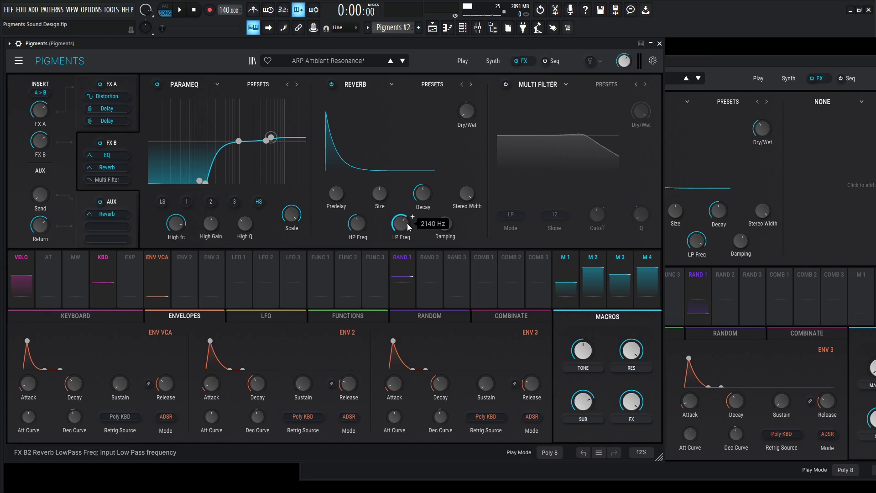
left_click(763, 87)
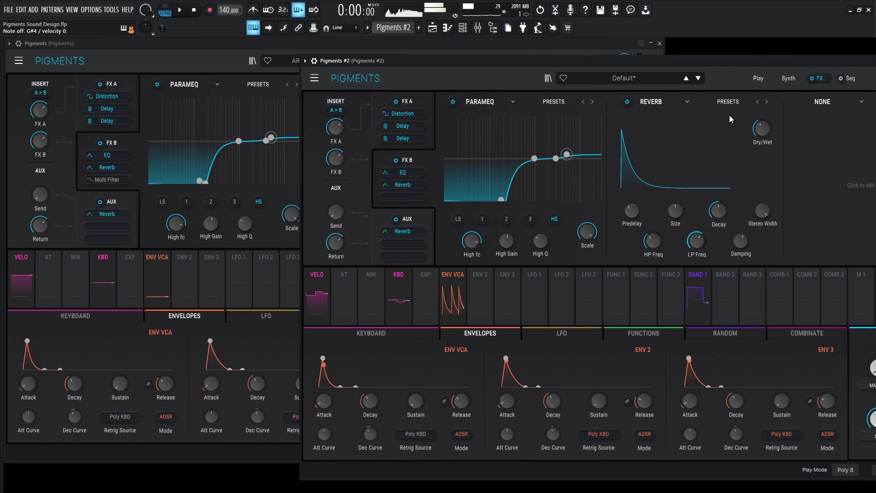
Set the Reverb's Dry/Wet to 0% in Pigments #2 and modulate it with Macro 4, following the preset's amount of 0.49.
left_click(348, 43)
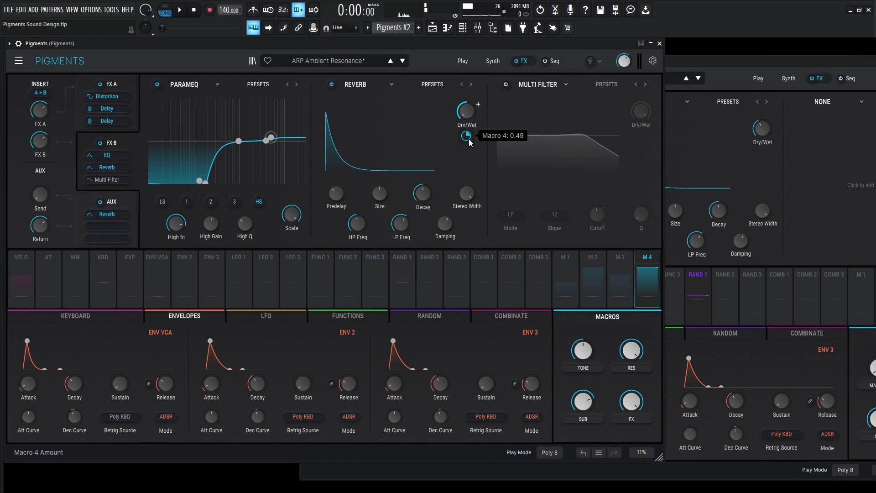
left_click(721, 54)
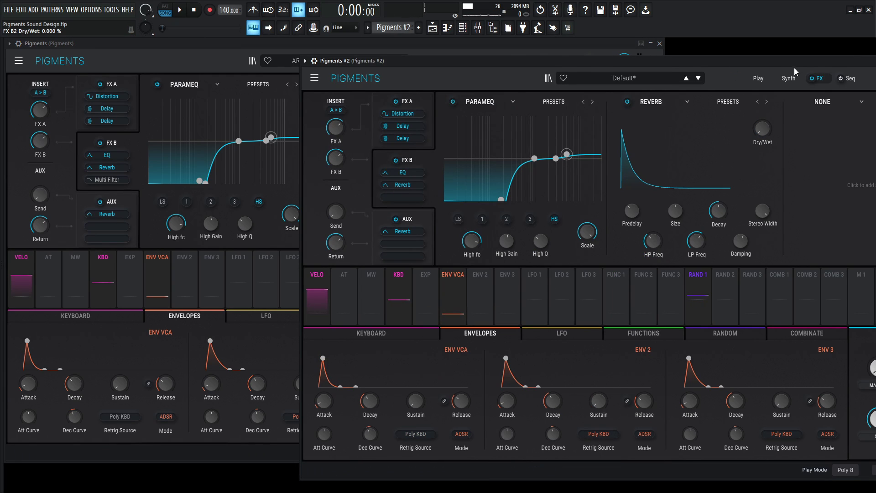
left_click_drag(794, 65, 702, 16)
mouse_move(670, 105)
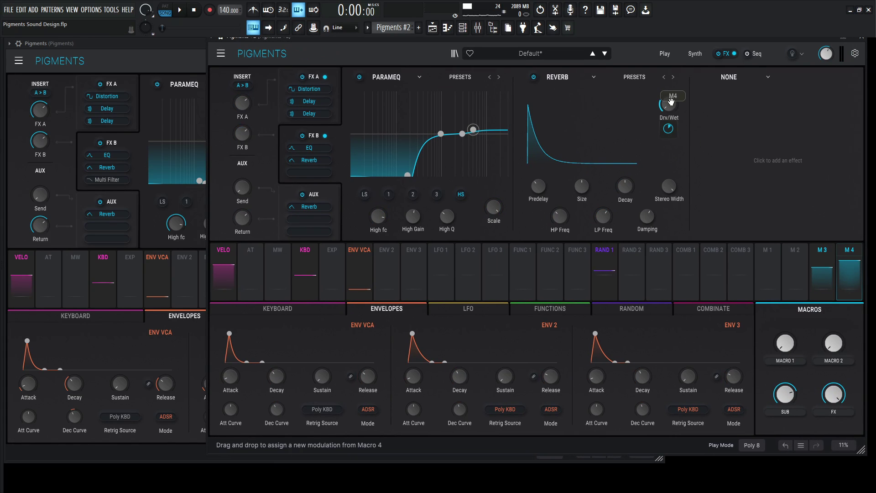
left_click_drag(668, 128, 668, 112)
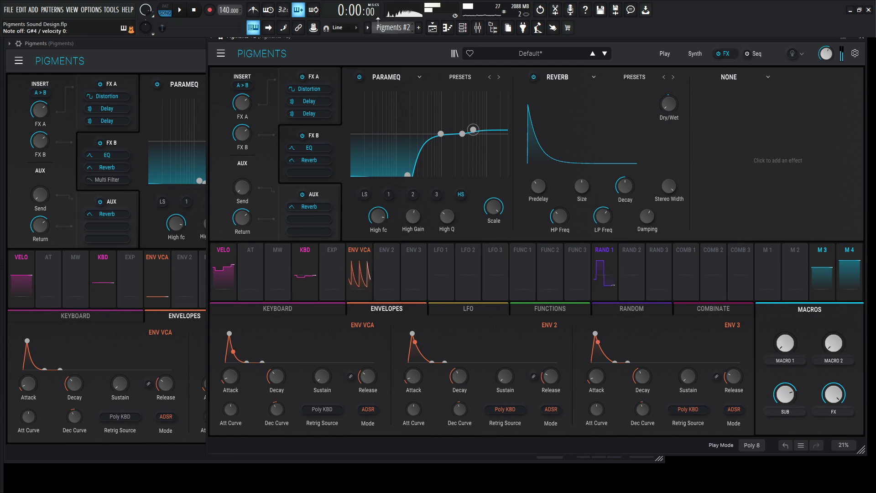
Enable the Multi Filter in the preset's FX B and check it against the preset's synth filter settings.
left_click(185, 44)
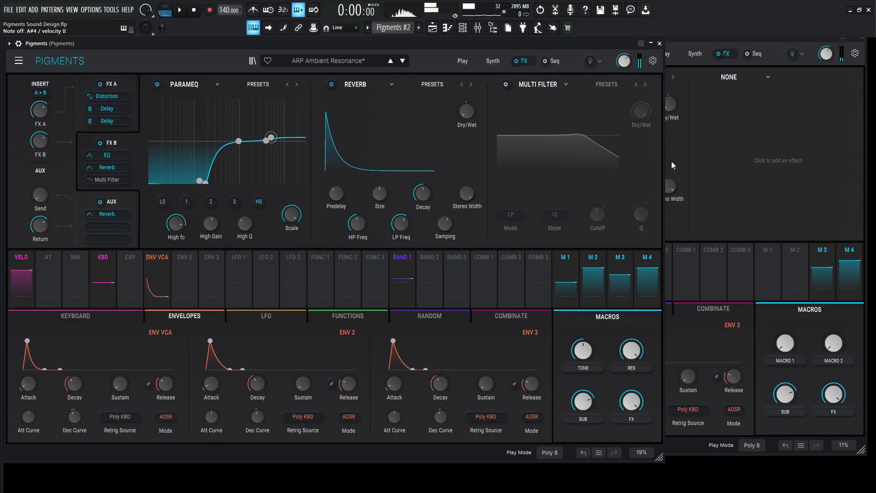
left_click(505, 85)
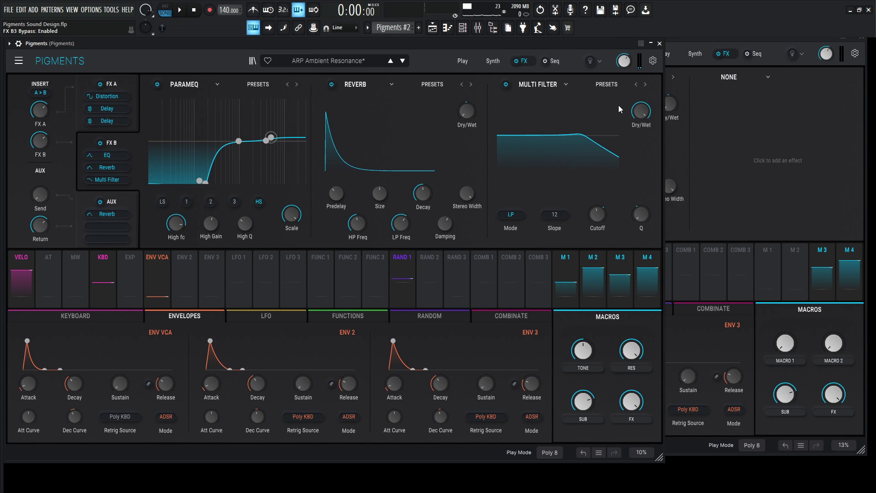
left_click(488, 62)
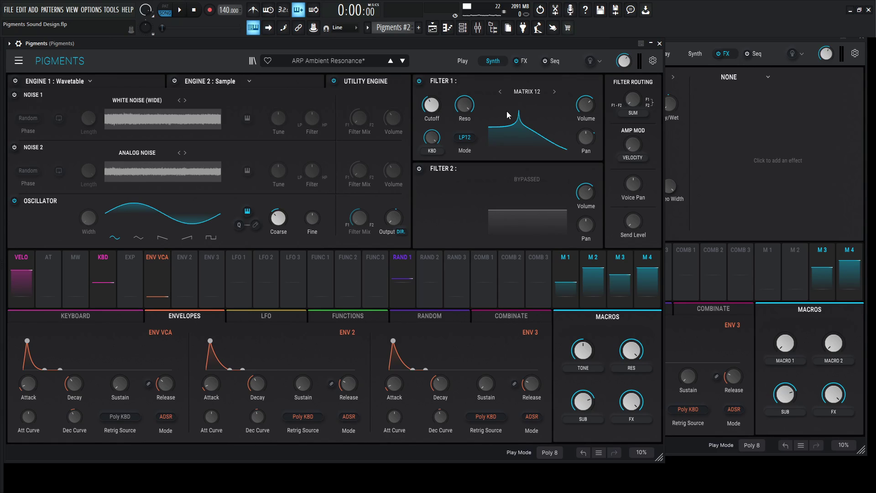
left_click(525, 61)
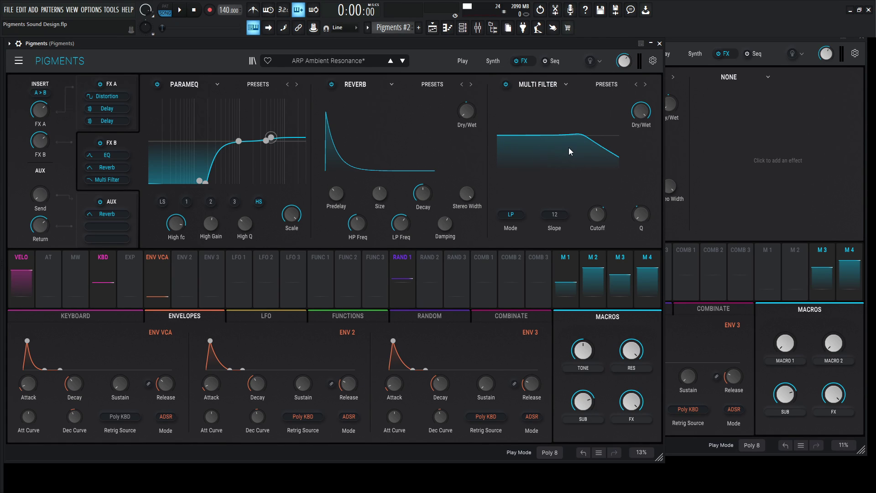
Add a Multi Filter to the third slot of FX B in Pigments #2.
left_click(728, 43)
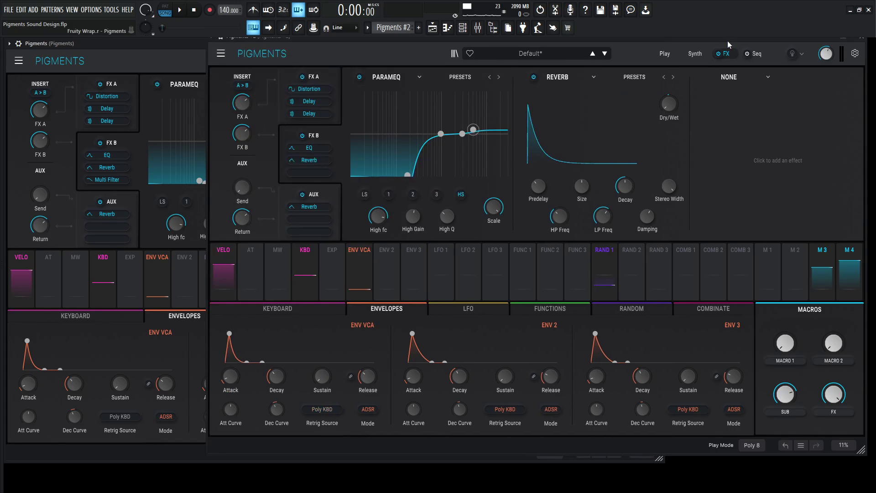
left_click(730, 77)
left_click(835, 203)
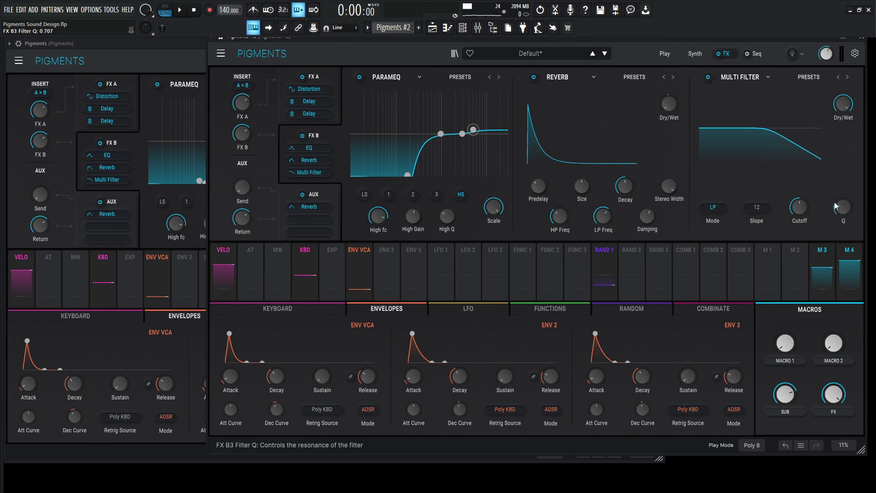
Set the FX B Multi Filter in Pigments #2 to LP mode and its Cutoff to 793 Hz, matching the preset.
left_click(714, 208)
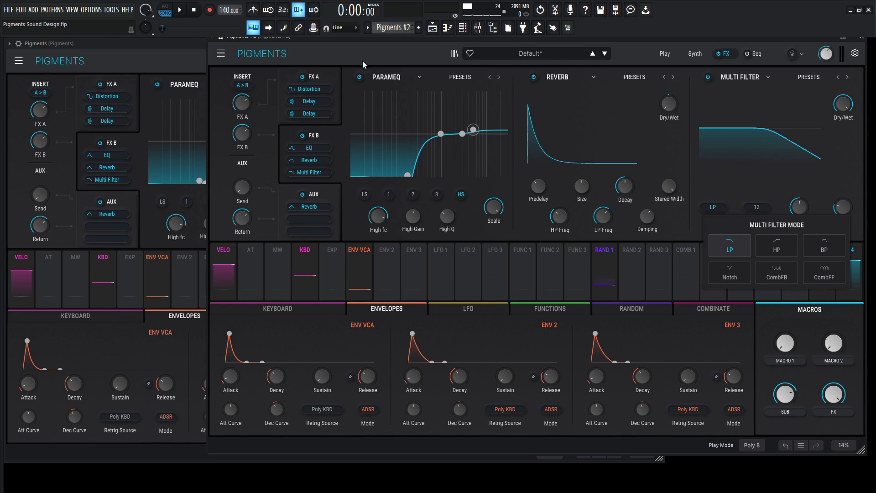
left_click(125, 64)
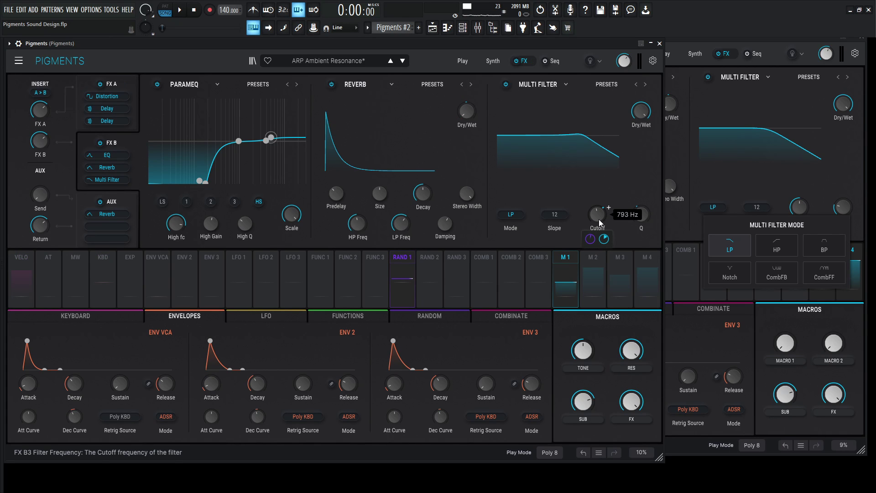
left_click(765, 43)
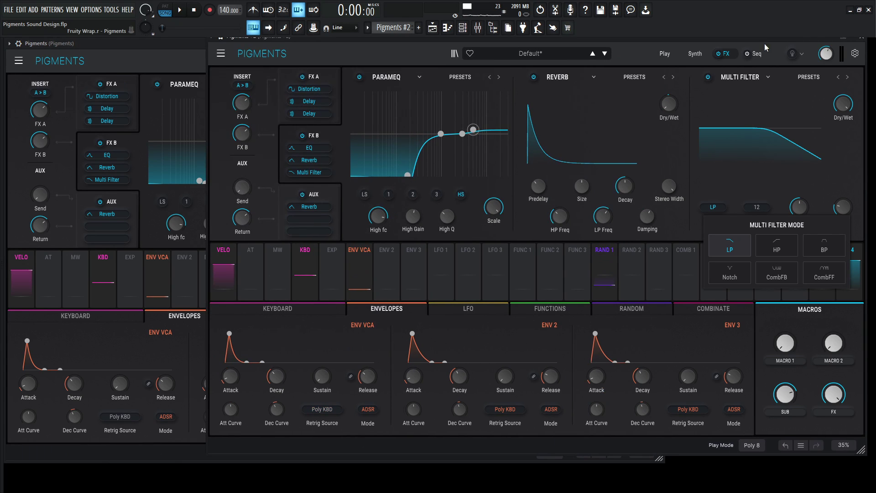
left_click(724, 248)
mouse_move(811, 201)
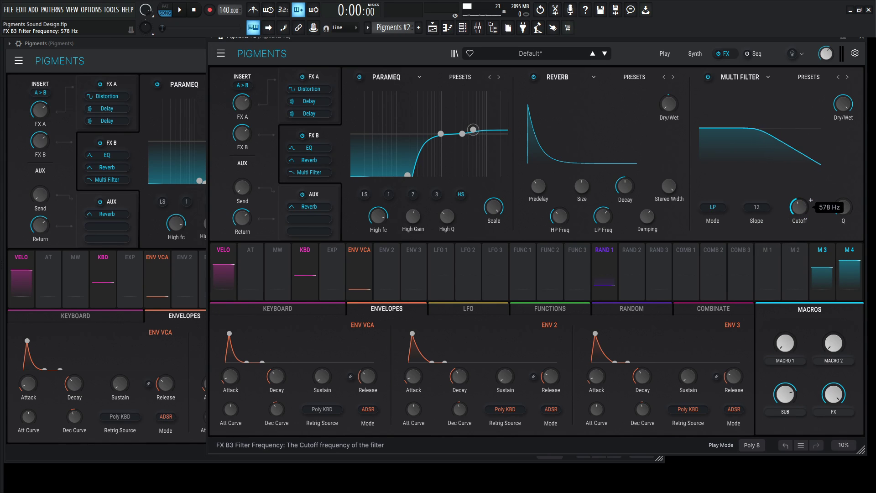
scroll(811, 201, "up", 3)
scroll(811, 200, "up", 4)
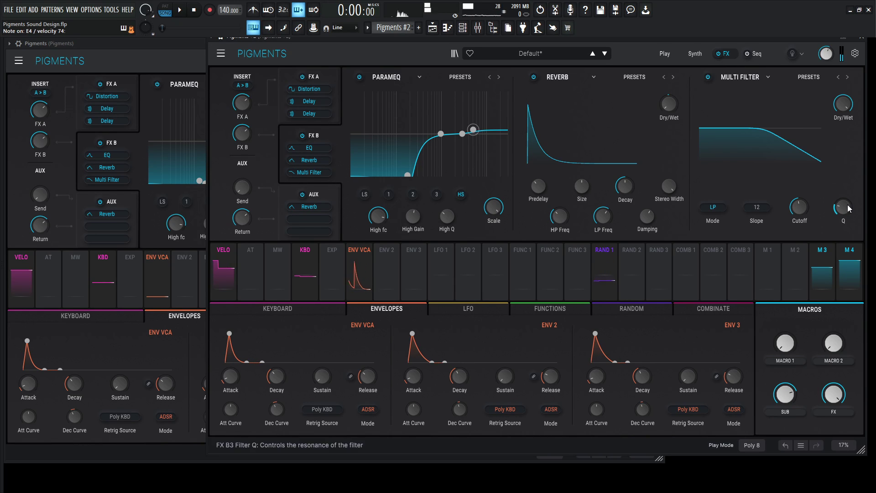
Match the Multi Filter's Q in Pigments #2 to the preset's 0.500 and modulate it with Macro 2 at 0.40.
left_click(189, 47)
mouse_move(641, 220)
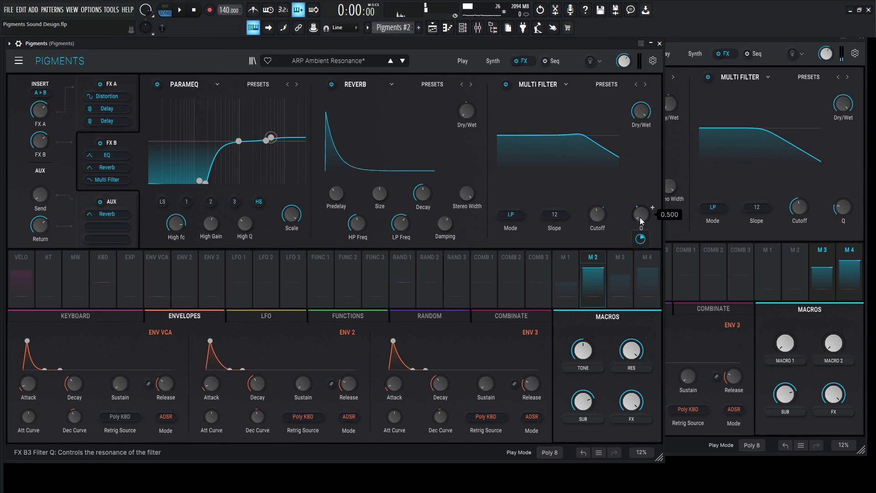
mouse_move(641, 244)
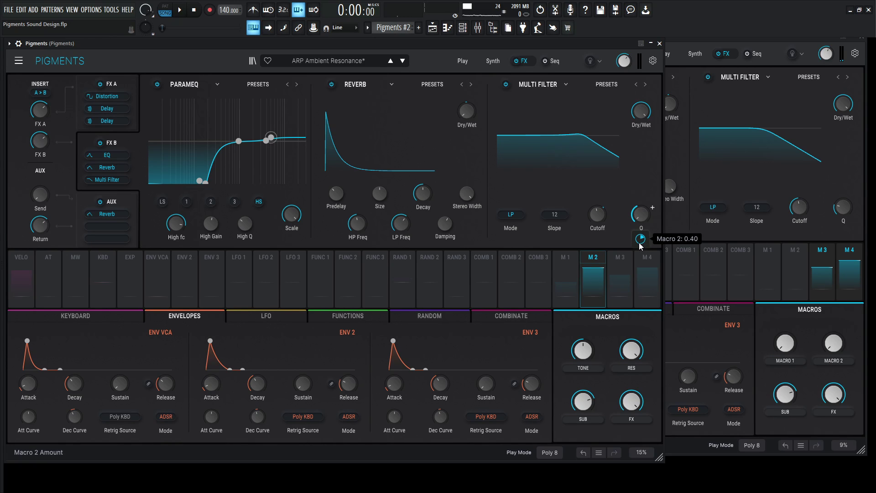
left_click_drag(797, 293, 845, 210)
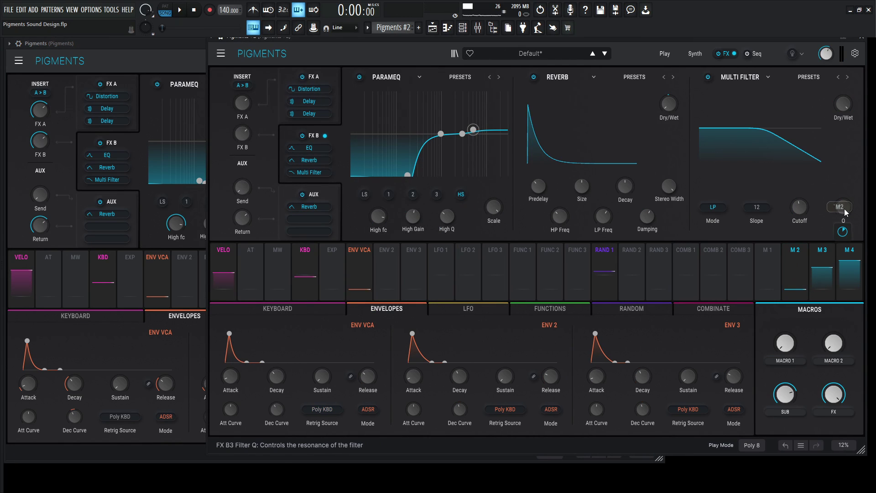
left_click(178, 59)
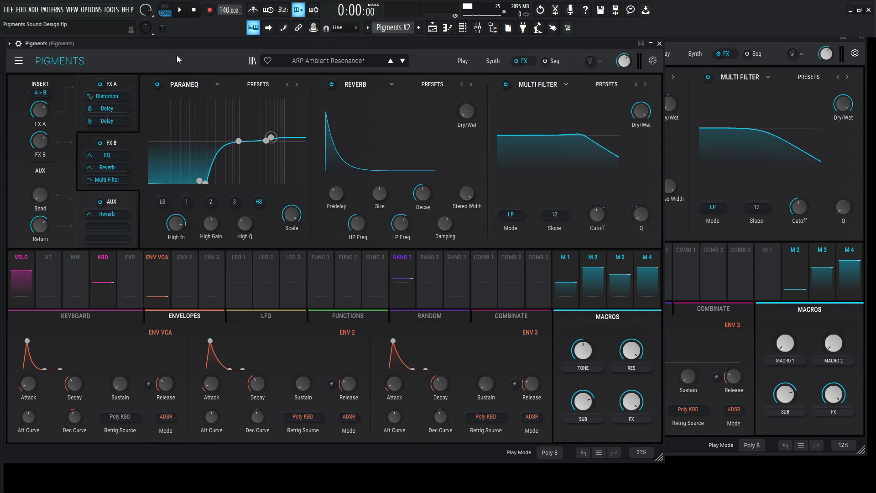
mouse_move(846, 235)
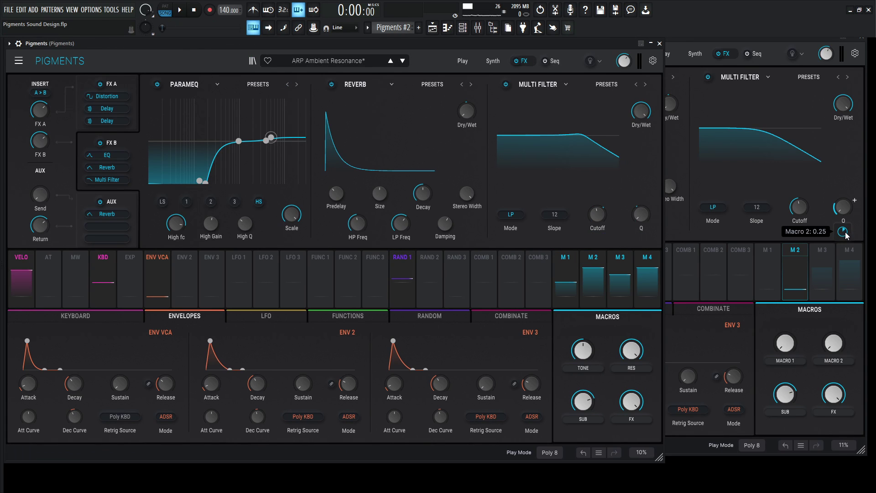
left_click_drag(846, 235, 846, 232)
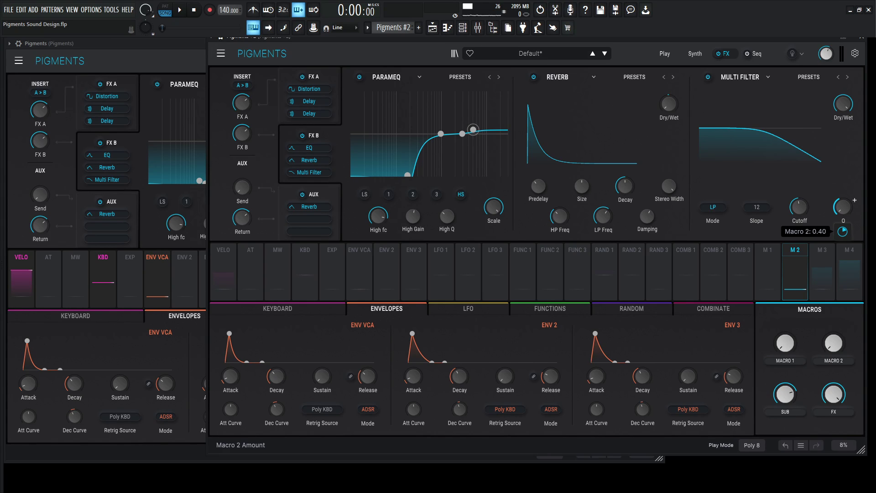
Rename Macro 2 in Pigments #2 as RES and turn it fully up.
left_click(844, 360)
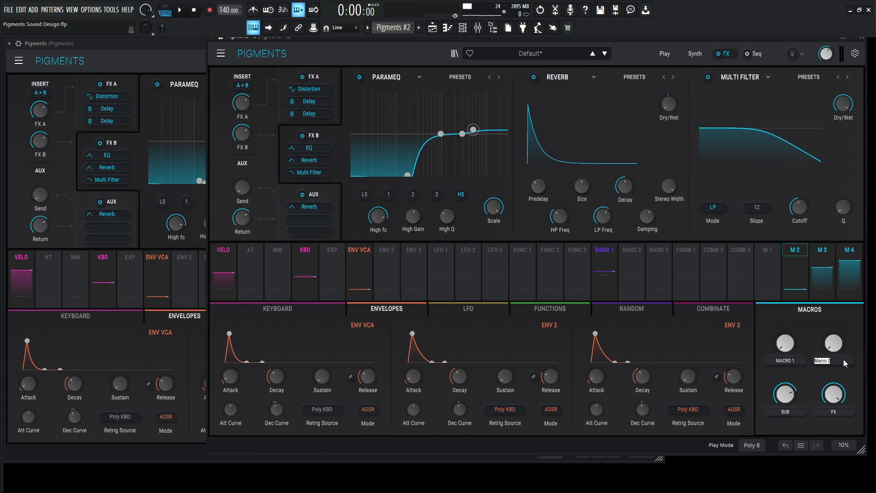
type("RES")
key("Return")
left_click_drag(832, 351, 832, 265)
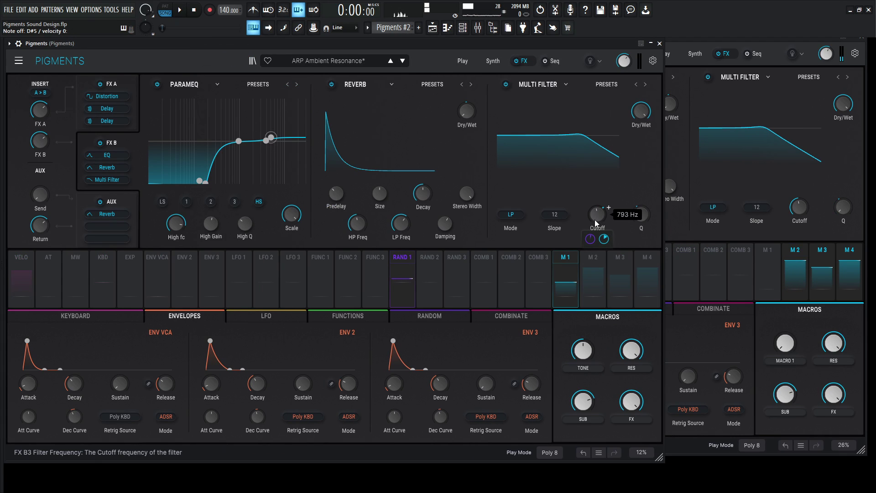
Modulate the Multi Filter's Cutoff in Pigments #2 with Random 1, following the preset's amount of 0.09.
mouse_move(592, 241)
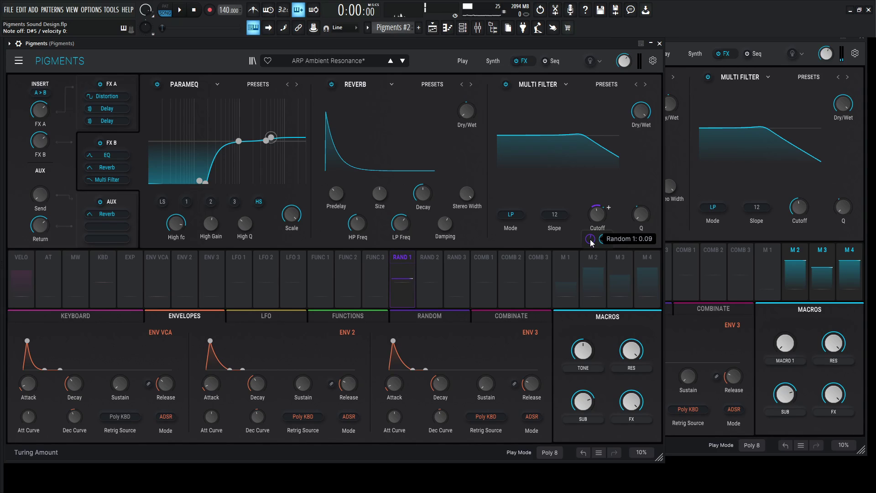
left_click(736, 40)
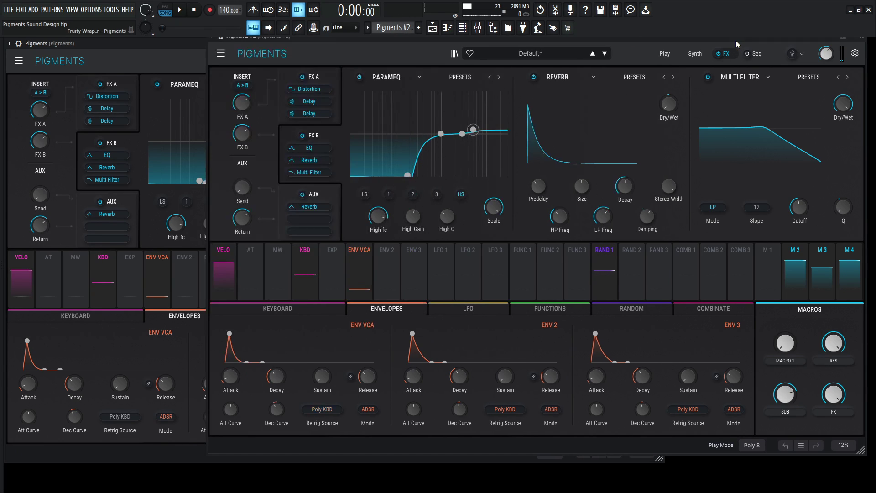
left_click_drag(613, 291, 799, 208)
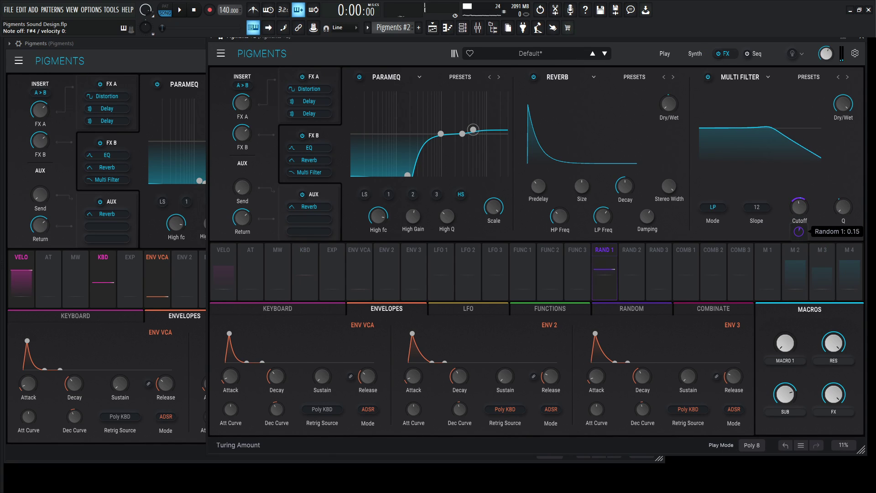
left_click(183, 43)
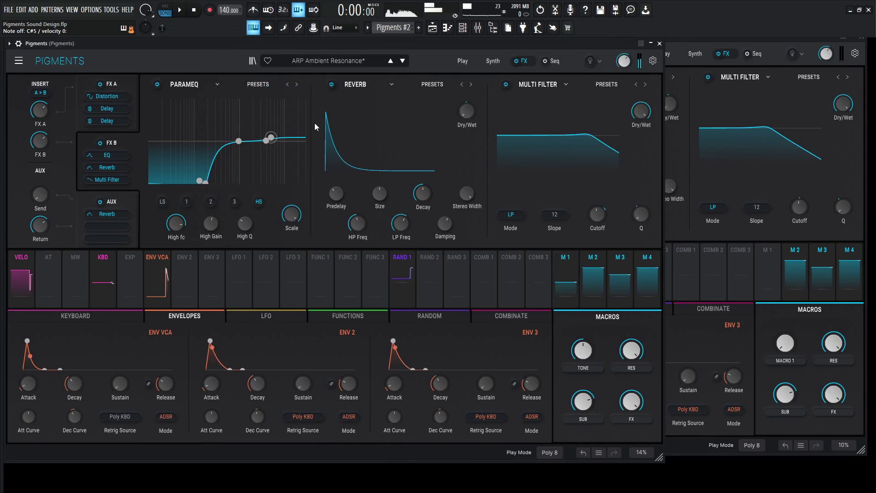
mouse_move(598, 219)
left_click_drag(590, 239, 589, 242)
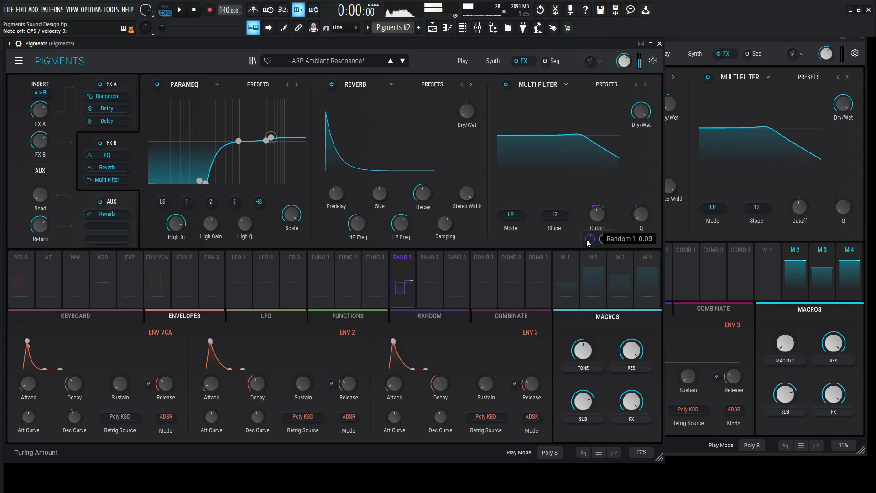
left_click(760, 43)
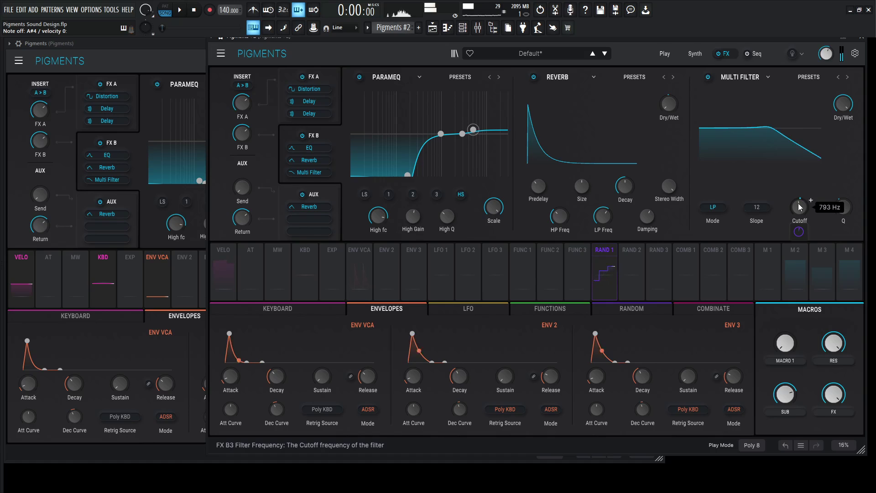
Add Macro 1 as a modulator of the Multi Filter's Cutoff in Pigments #2, following the preset's amount of 0.32.
left_click(186, 60)
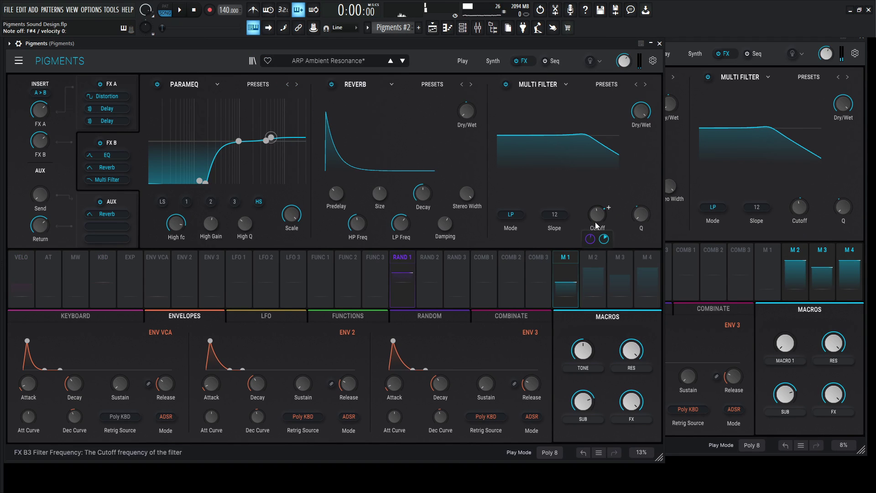
mouse_move(603, 240)
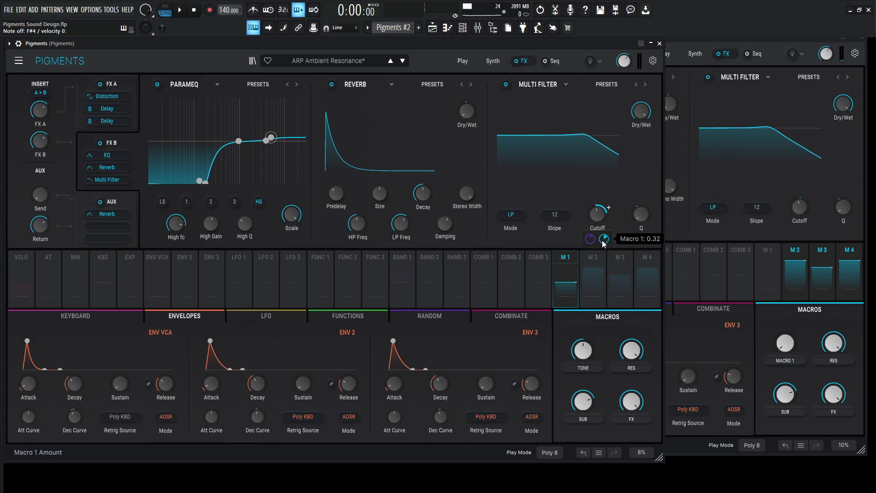
left_click(806, 237)
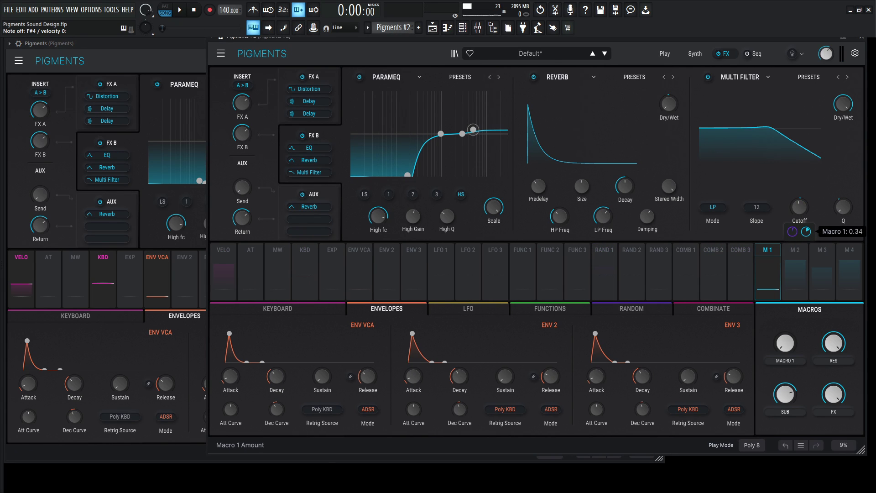
Turn Macro 1 in Pigments #2 about halfway up like the preset's and rename it as TONE.
left_click(203, 72)
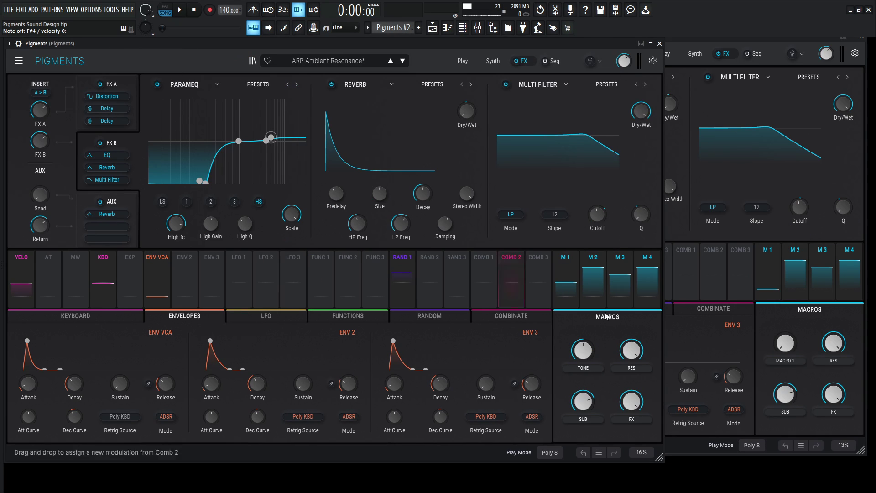
left_click_drag(785, 343, 785, 346)
double_click(787, 365)
type("tone")
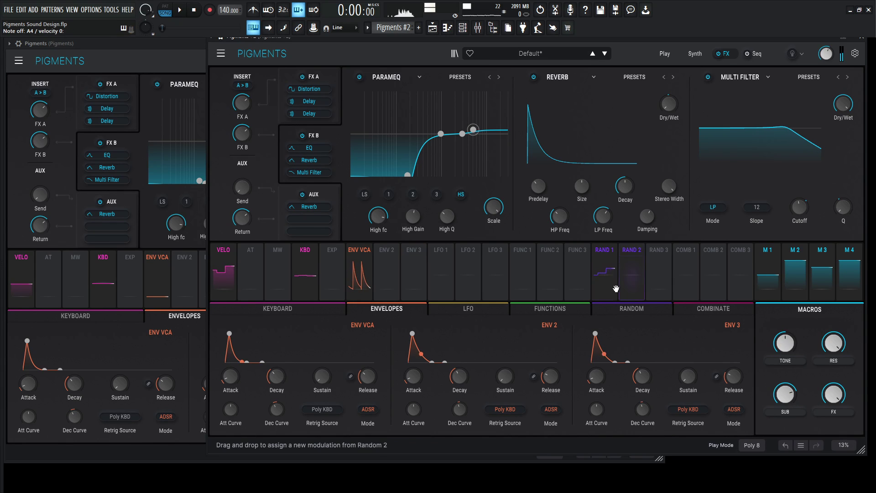
Play the preset and Pigments #2 in turn to compare their sound, and check the preset's Reverb Decay.
left_click(174, 64)
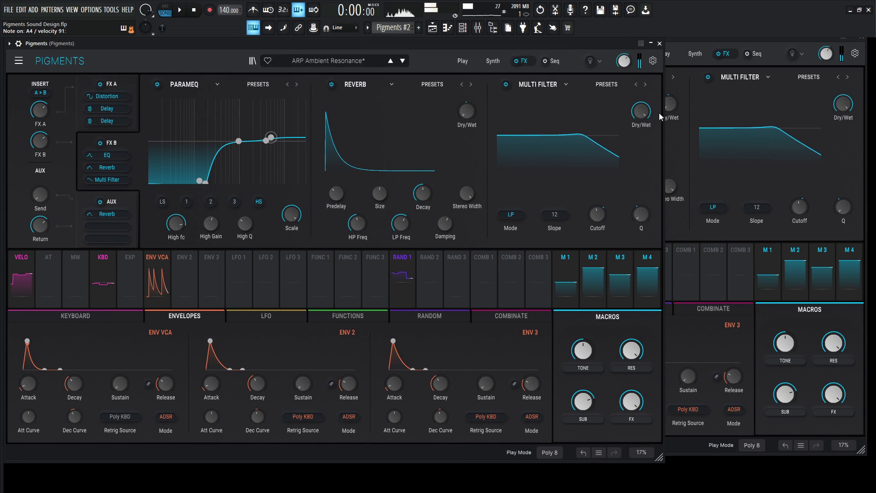
left_click(706, 46)
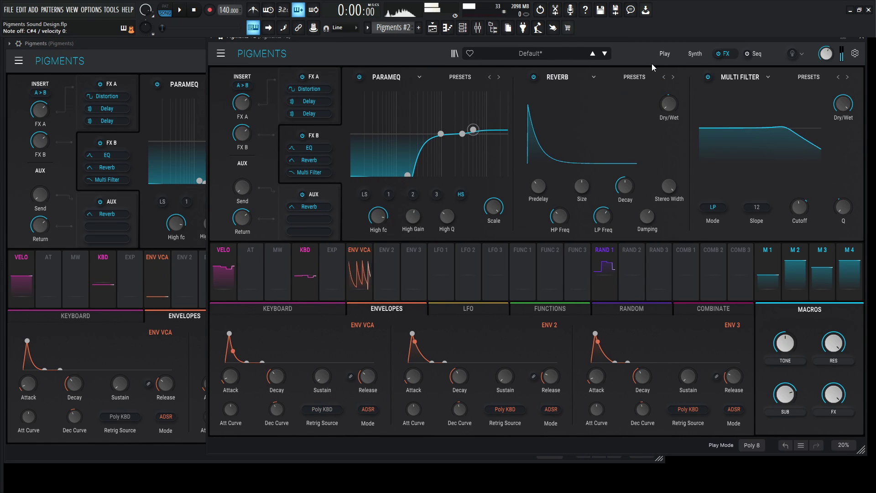
left_click(179, 64)
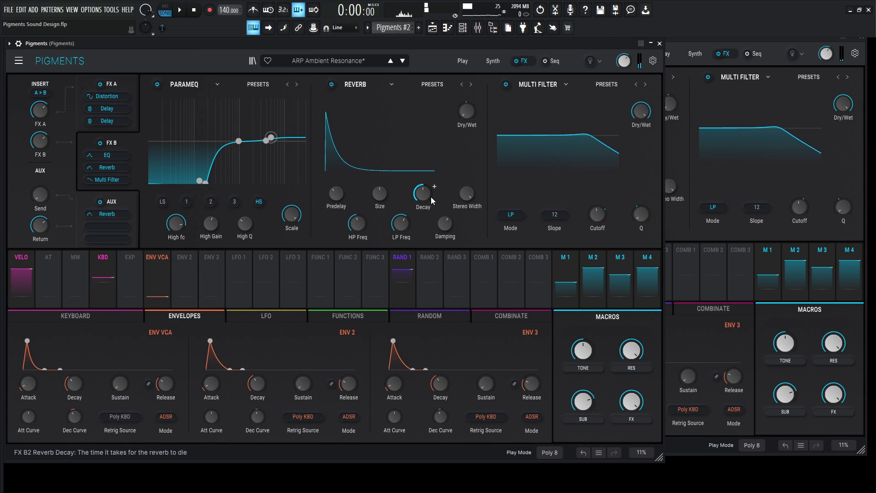
mouse_move(429, 203)
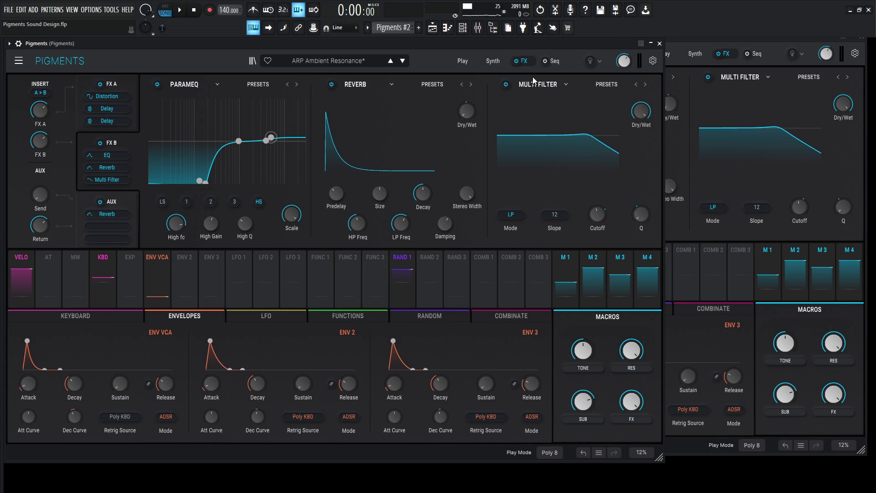
Show the Seq page in both instances and enable the Arpeggiator in Pigments #2 with Auto Regen at 1/8 Bar.
left_click(557, 64)
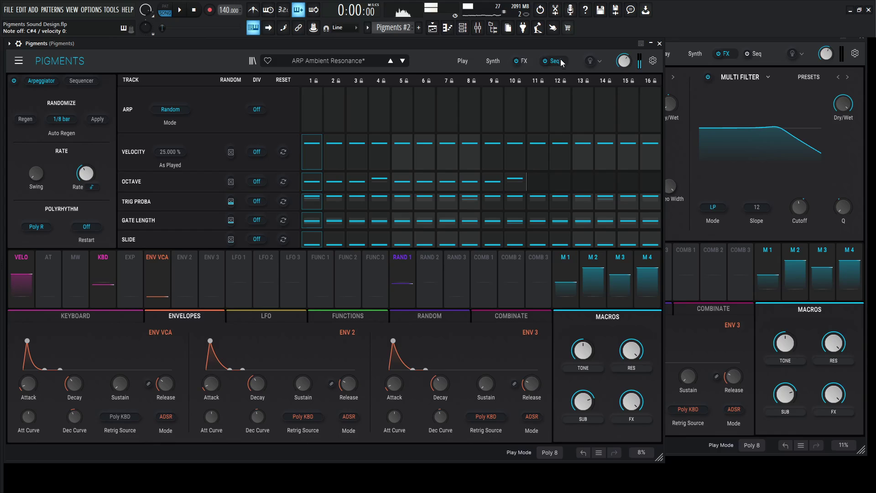
left_click(740, 36)
left_click(754, 53)
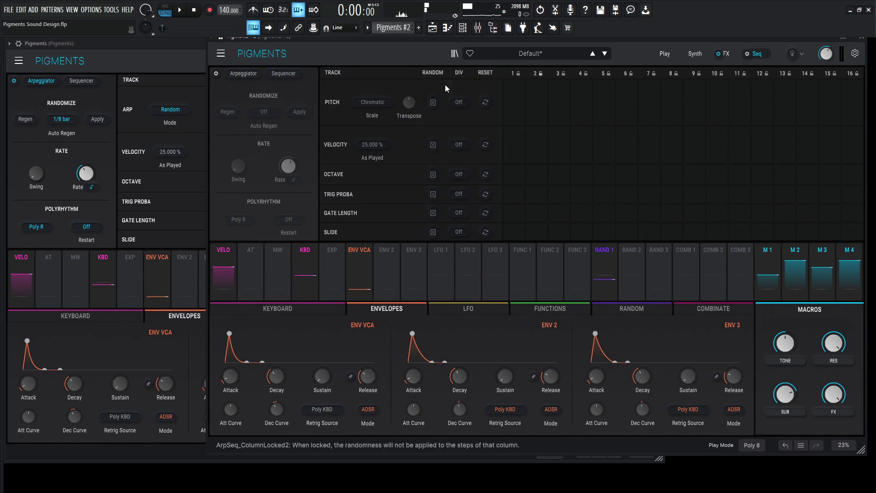
left_click(216, 74)
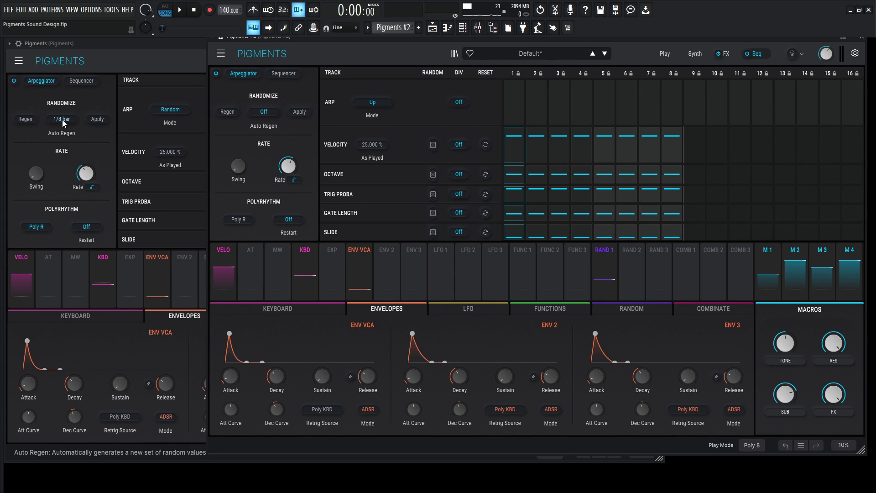
left_click(265, 111)
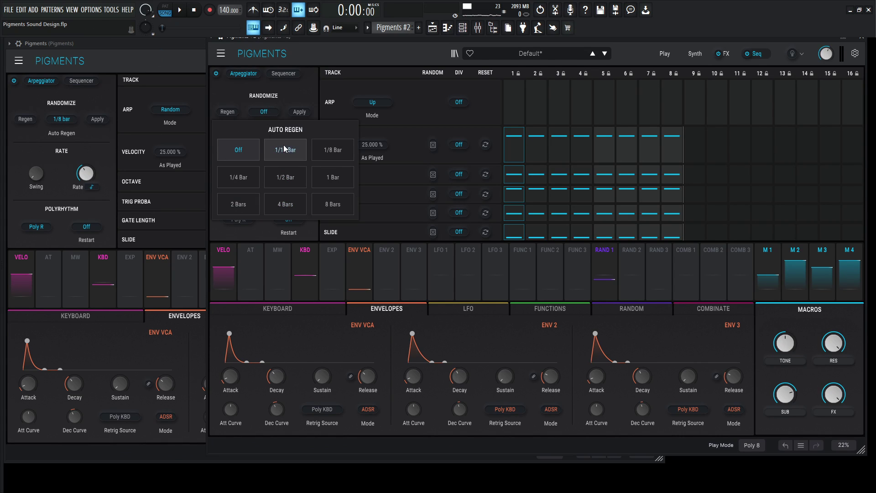
left_click(333, 151)
Set the Arpeggiator's synced rate in Pigments #2 to 1/8 and extend its tracks to 16 steps, checking against the preset.
left_click(93, 171)
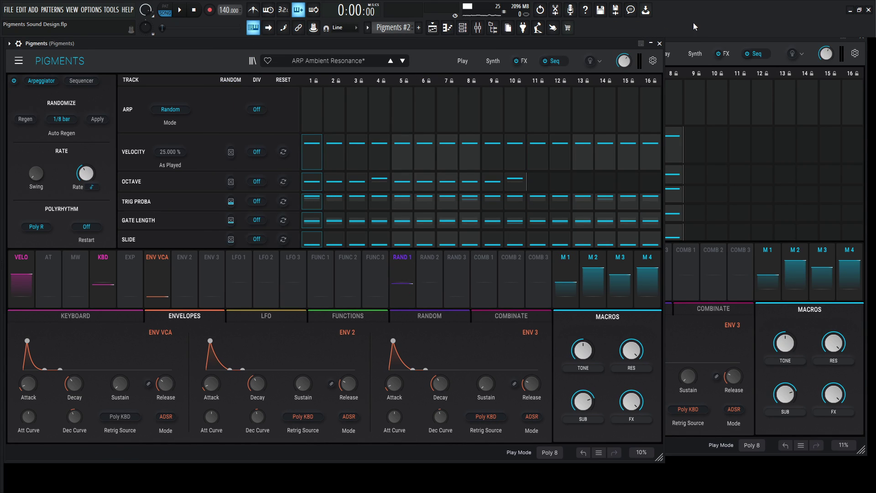
left_click(699, 40)
left_click_drag(288, 166, 288, 166)
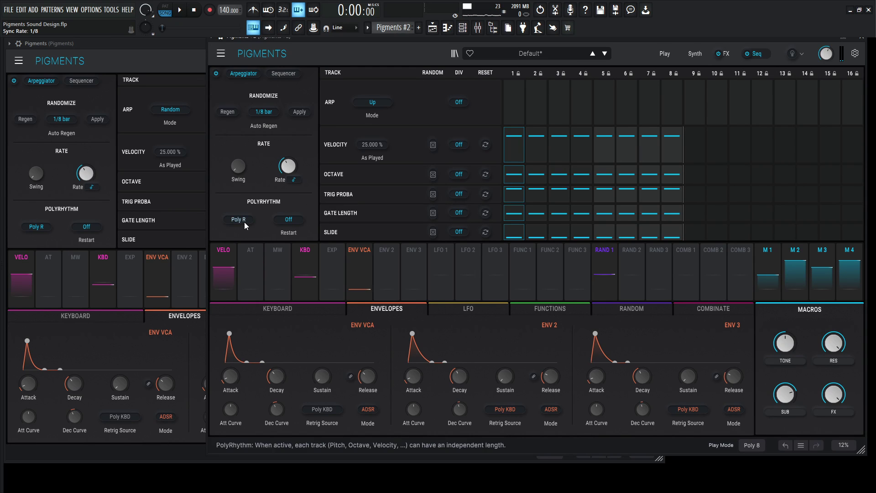
left_click(163, 52)
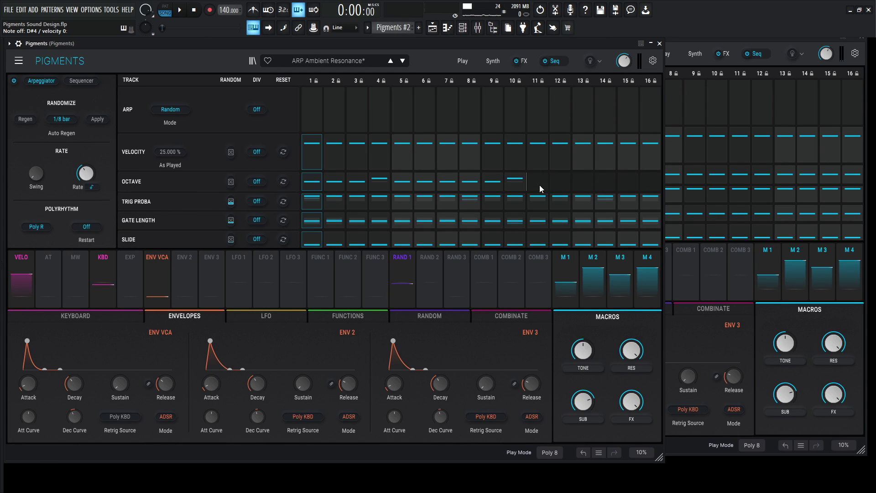
Shorten the Octave track in Pigments #2 to 10 steps and raise the octave on steps 4 and 10, matching the preset.
left_click(780, 54)
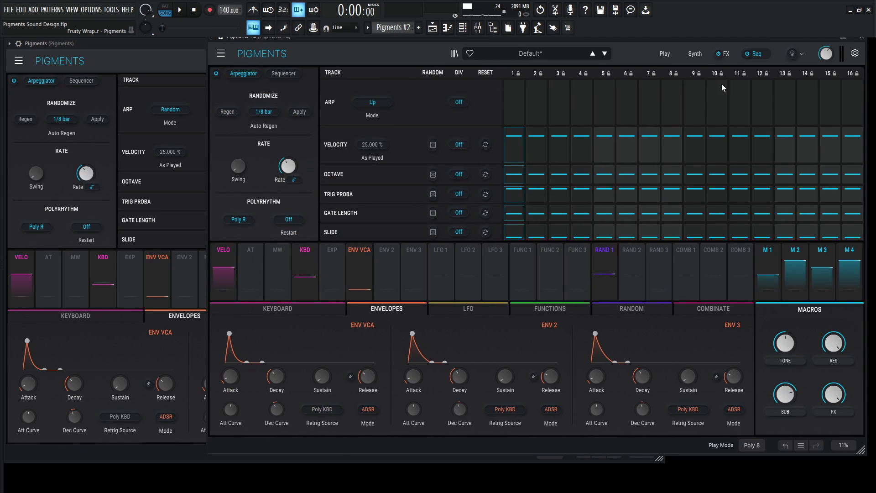
left_click_drag(861, 178, 731, 181)
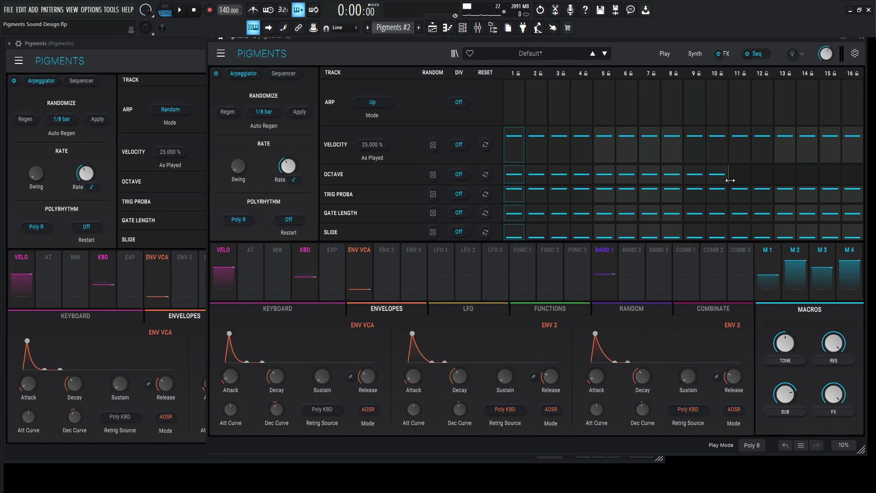
left_click(153, 69)
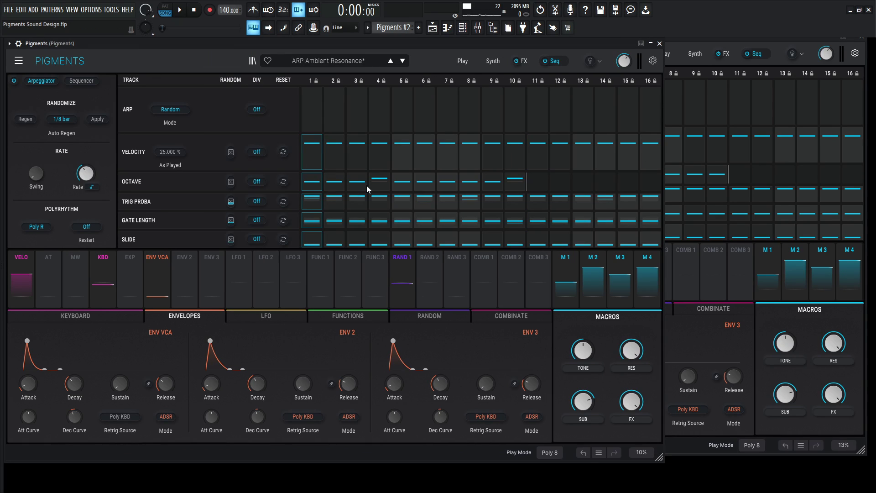
mouse_move(377, 185)
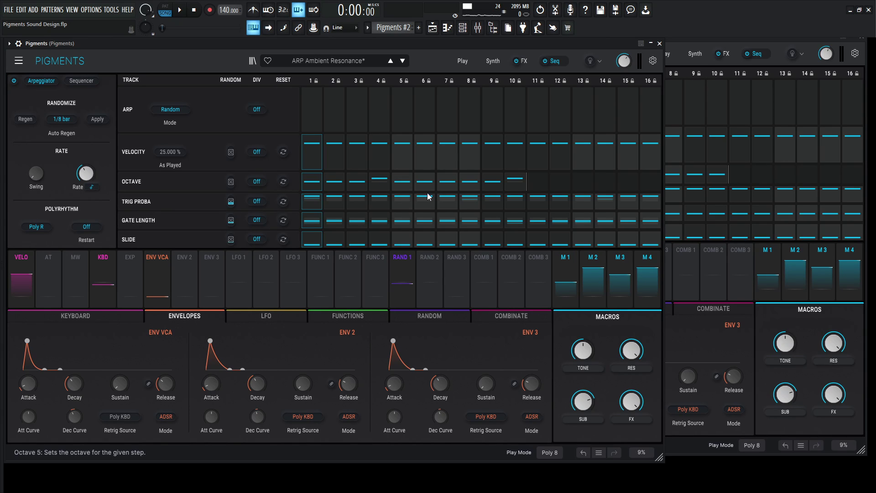
left_click(773, 44)
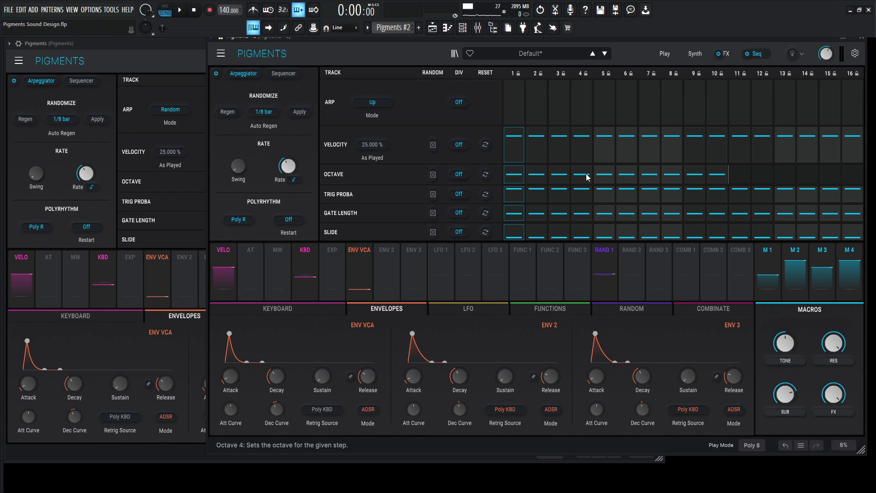
left_click_drag(586, 173, 587, 171)
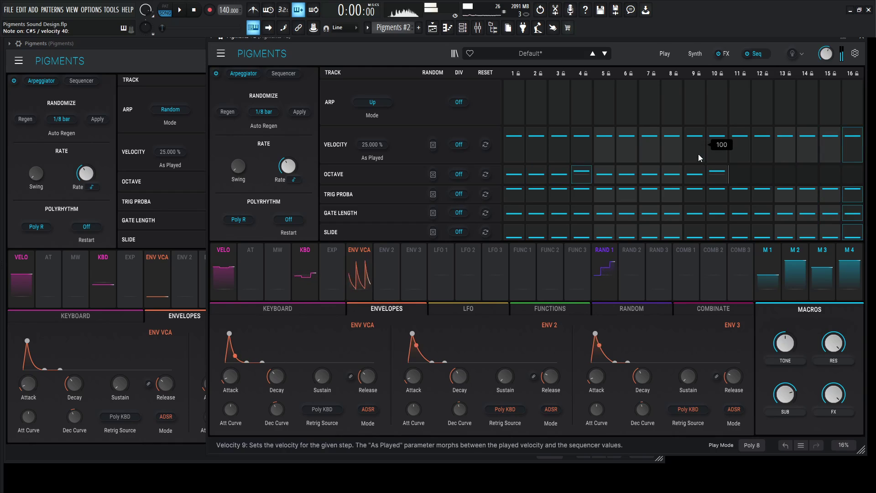
Add a small random amount to the Trig Proba track in Pigments #2, using the preset's setting as reference.
left_click(195, 59)
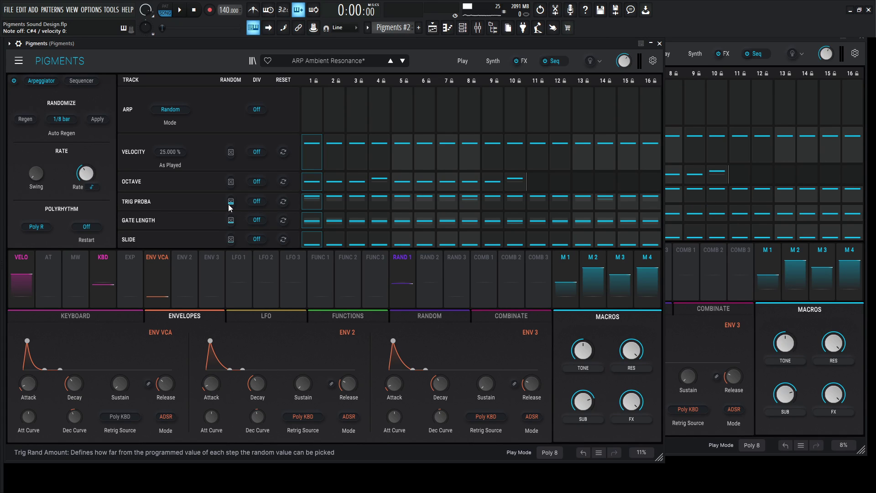
left_click(725, 48)
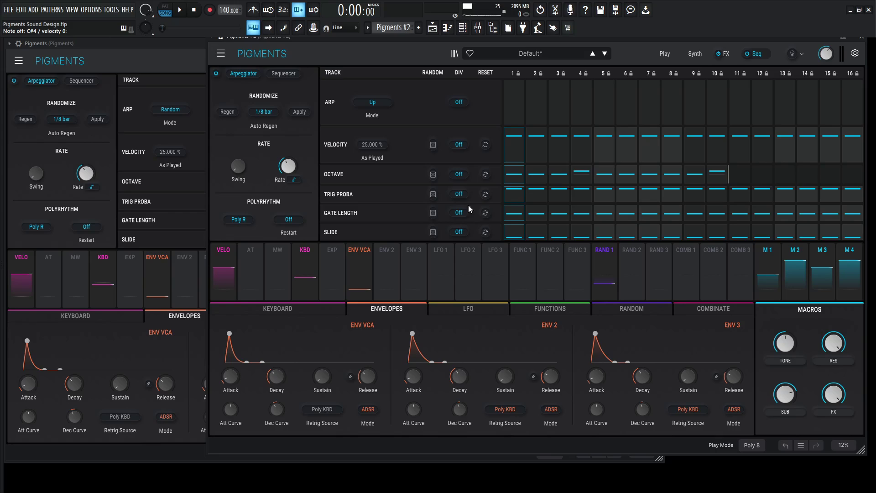
left_click_drag(434, 196, 434, 193)
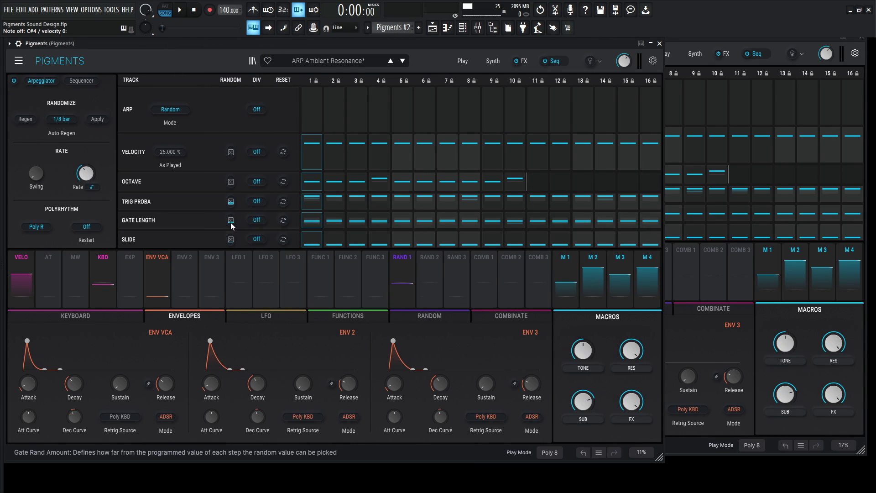
Add a small random amount to the Gate Length track in Pigments #2 like the preset's, and briefly run playback.
mouse_move(231, 223)
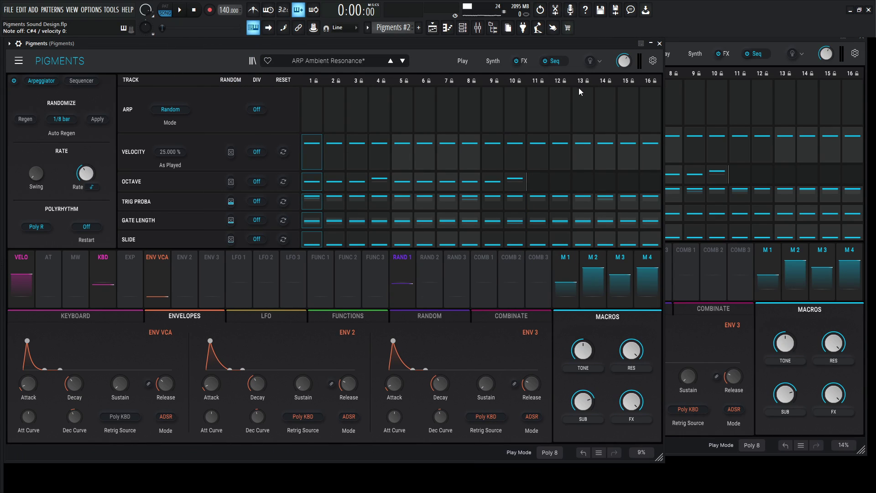
left_click(708, 44)
mouse_move(445, 216)
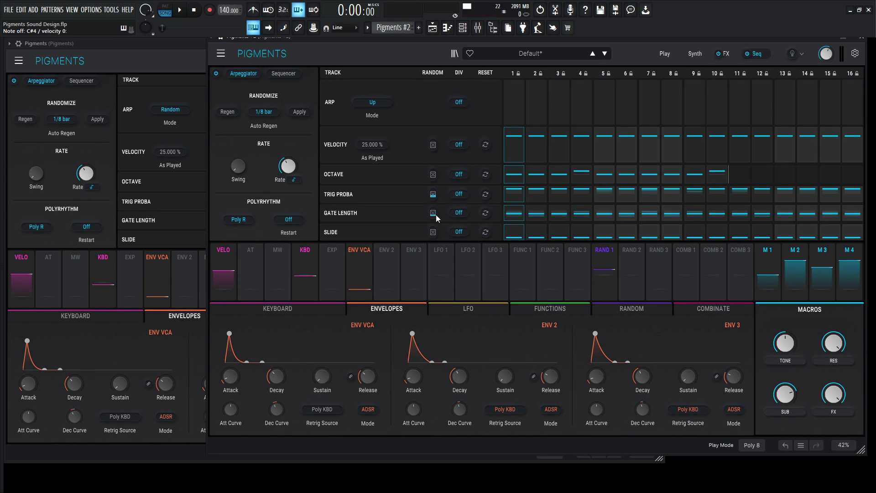
left_click_drag(436, 215, 436, 212)
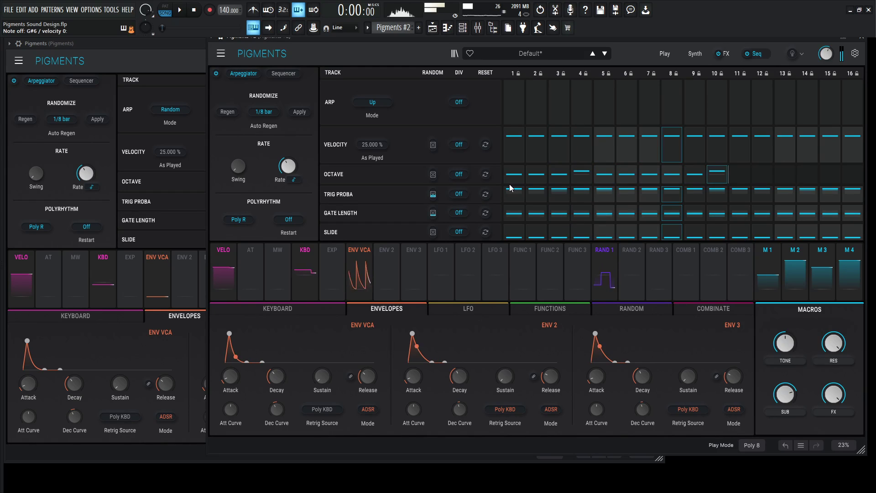
key("space")
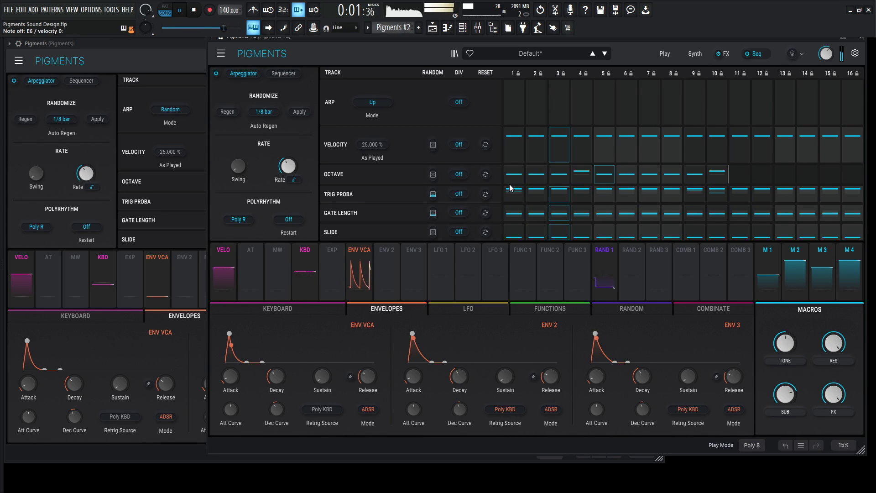
key("space")
Check the preset's Slide track and try adjusting the Slide random amount in Pigments #2.
left_click(166, 62)
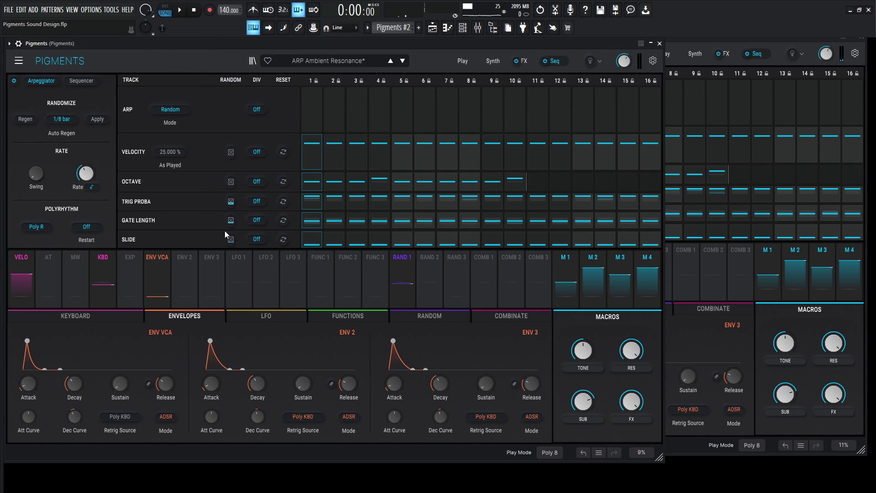
left_click(667, 75)
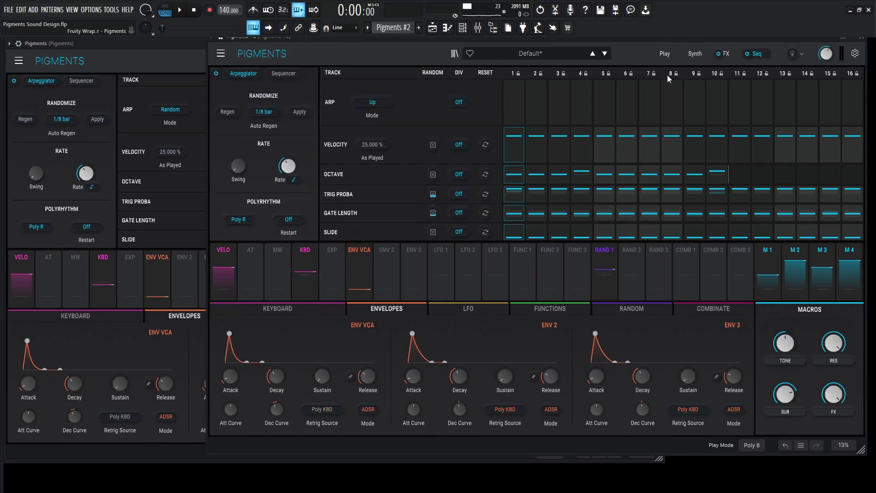
mouse_move(434, 231)
left_click_drag(435, 232, 435, 227)
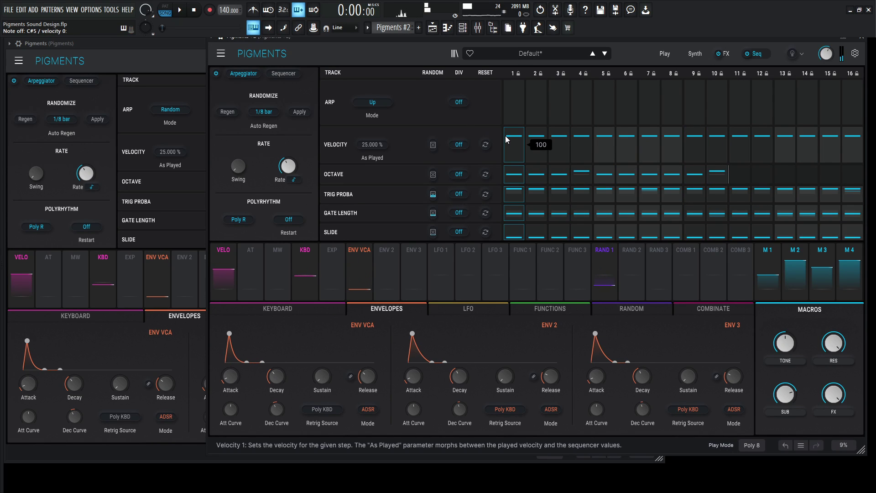
Check the TONE macro in Pigments #2 and play both instances in turn to compare their arpeggiated sound.
mouse_move(789, 347)
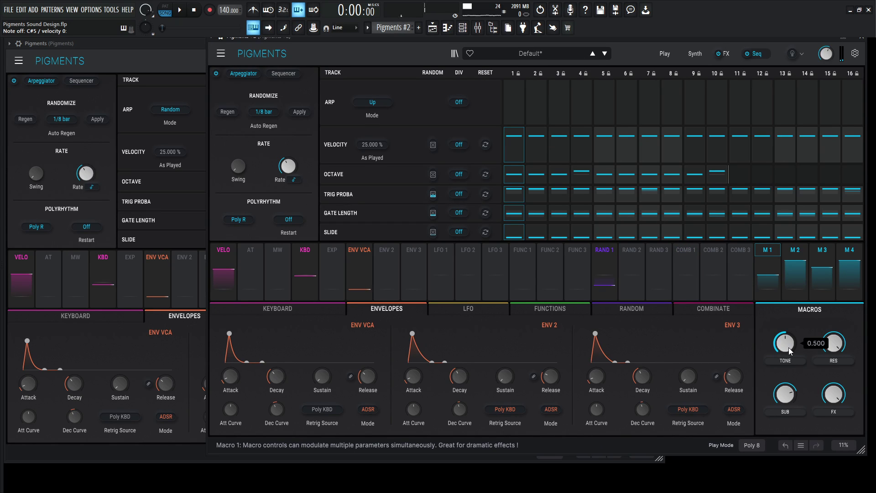
mouse_move(792, 350)
left_mouse_down()
mouse_move(792, 304)
mouse_move(793, 375)
mouse_move(792, 350)
left_mouse_up()
left_click(111, 57)
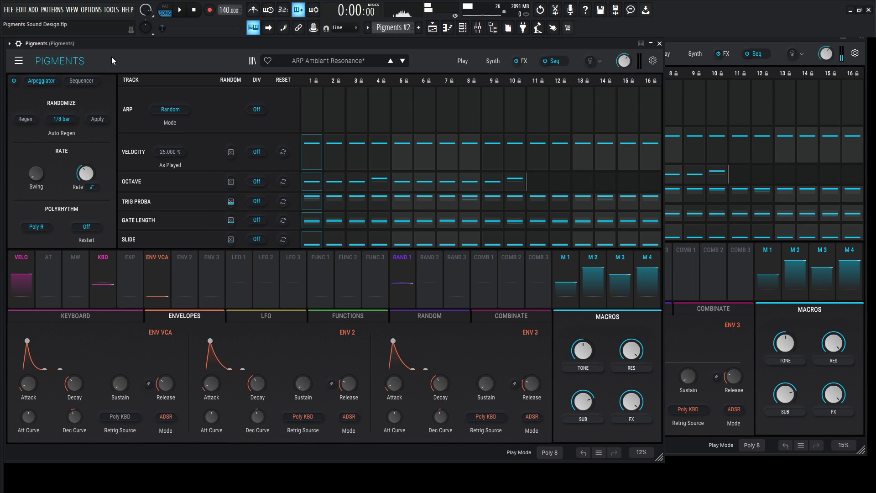
left_click(696, 42)
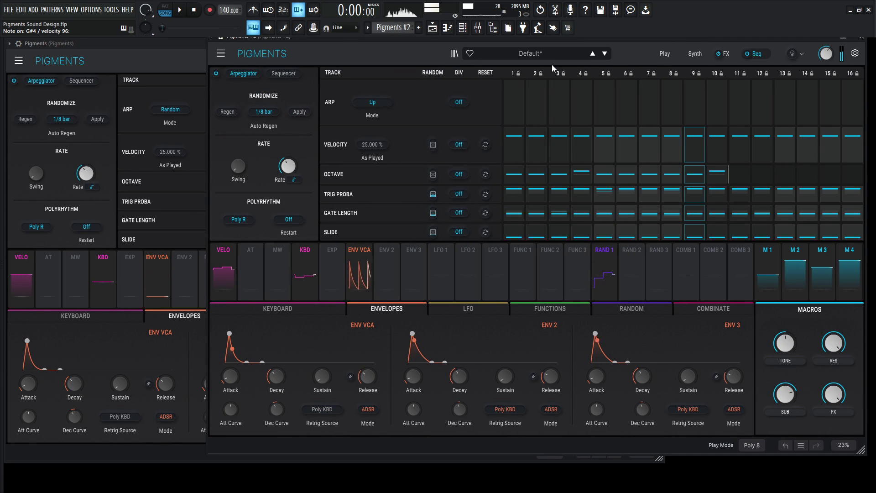
left_click(173, 58)
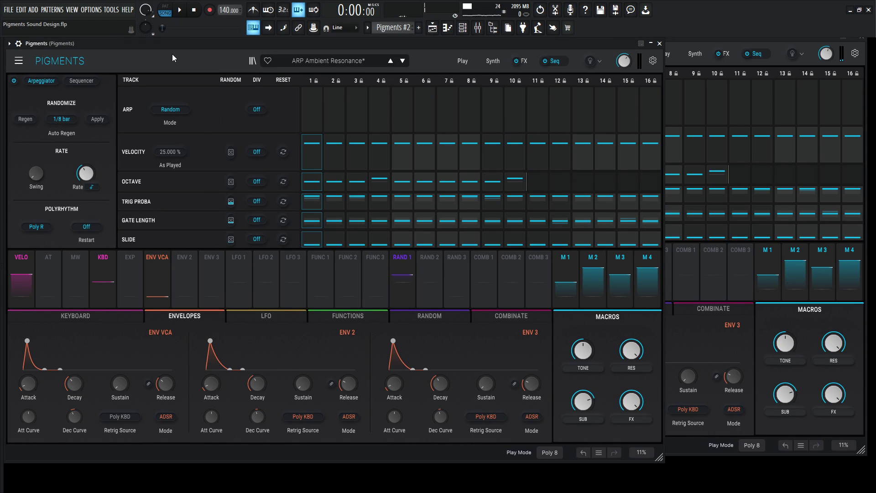